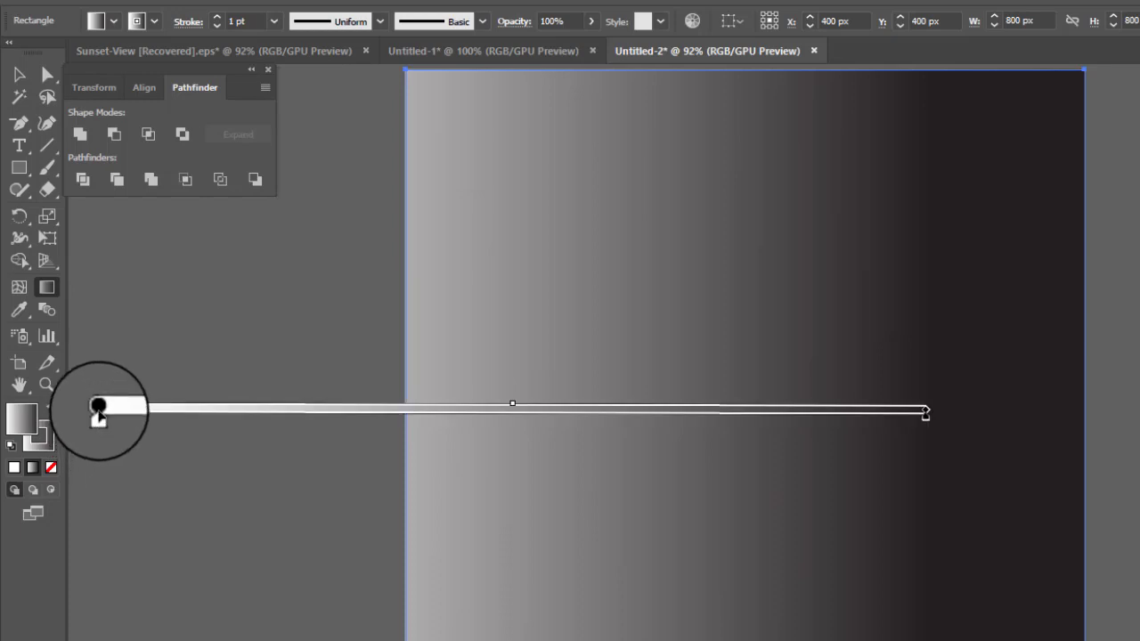
Shift the background rectangle's linear gradient to the right so its light side covers more of the square
left_click_drag(98, 408, 193, 408)
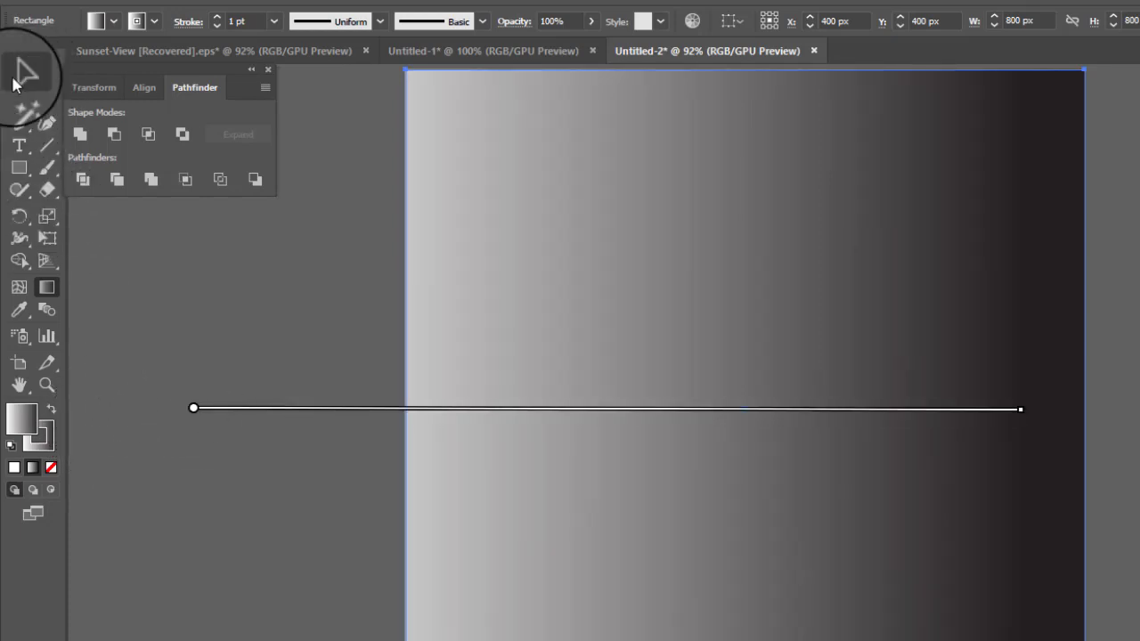
Draw an upright ellipse about 178 by 225 px near the middle of the background and fill it white
left_click_drag(20, 167, 97, 219)
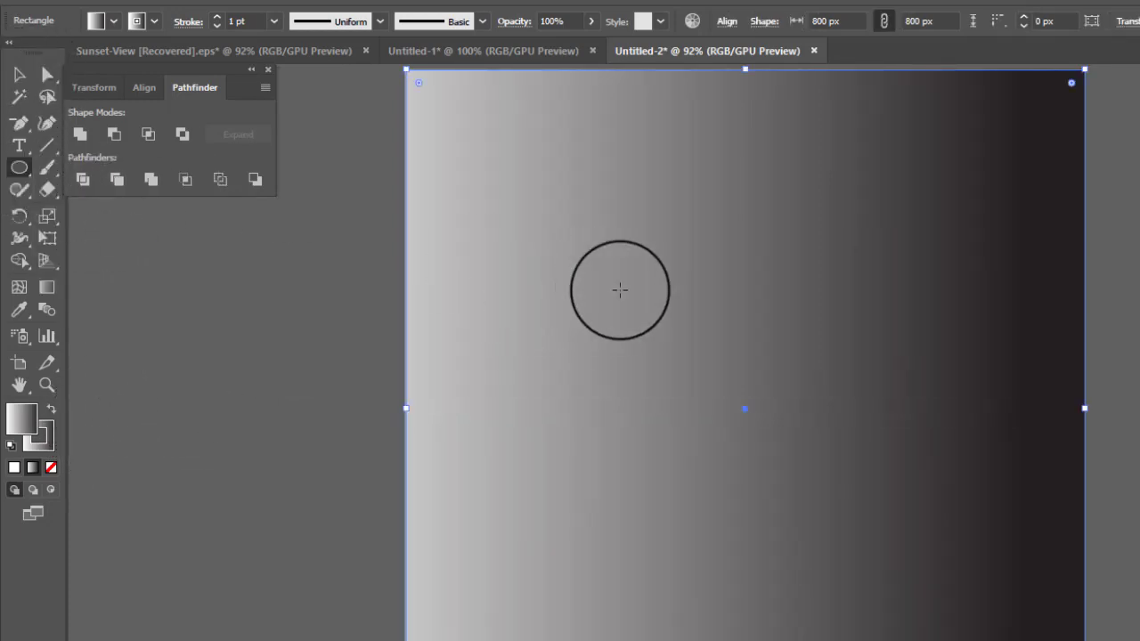
left_click_drag(630, 294, 781, 485)
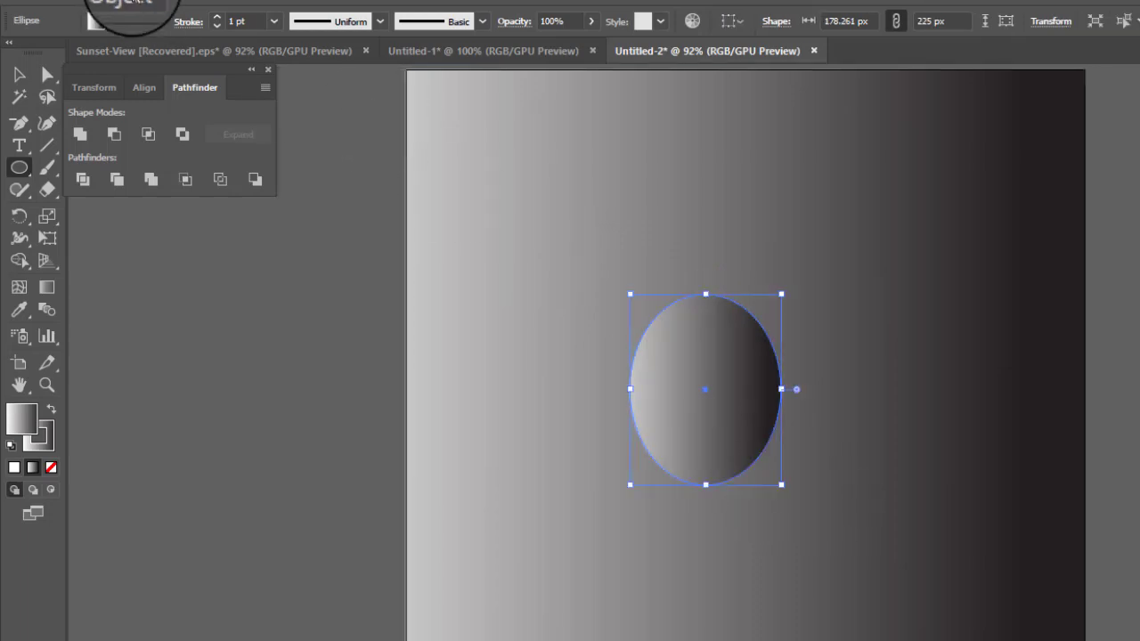
left_click(113, 20)
left_click(38, 57)
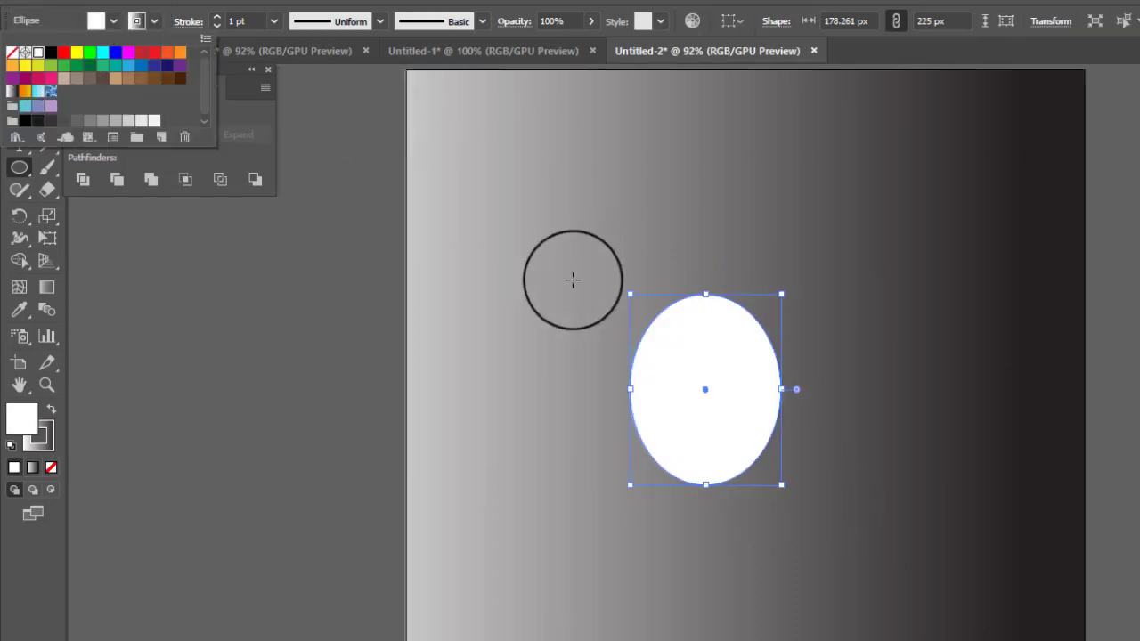
Pull the ellipse's top anchor upward and add a curvature point on each upper side to form a teardrop
left_click(48, 74)
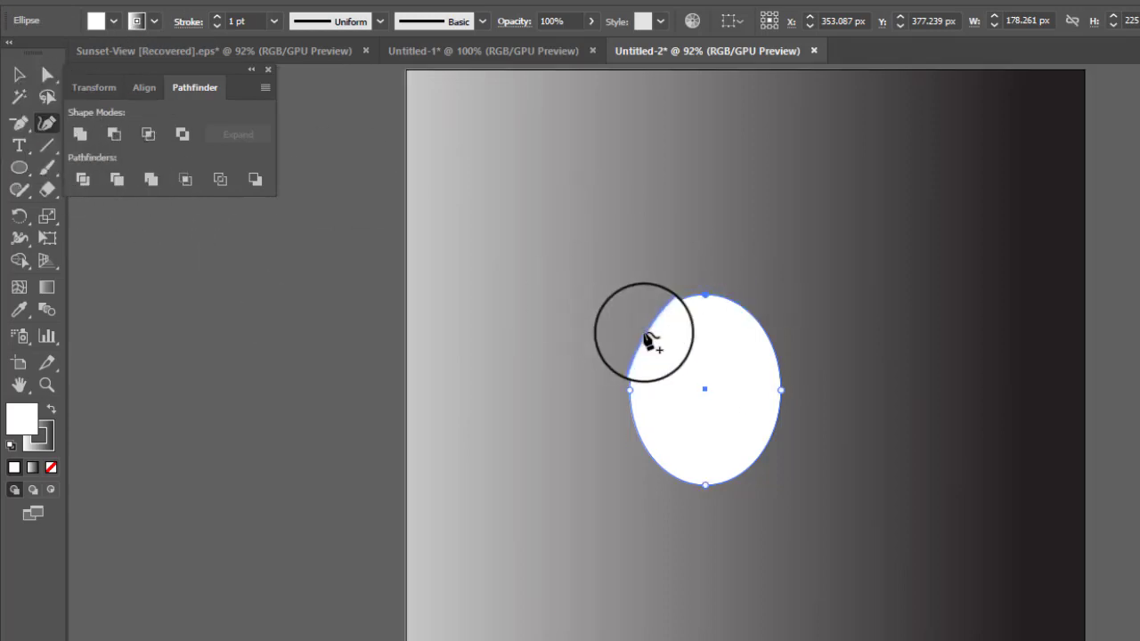
left_click_drag(705, 302, 708, 216)
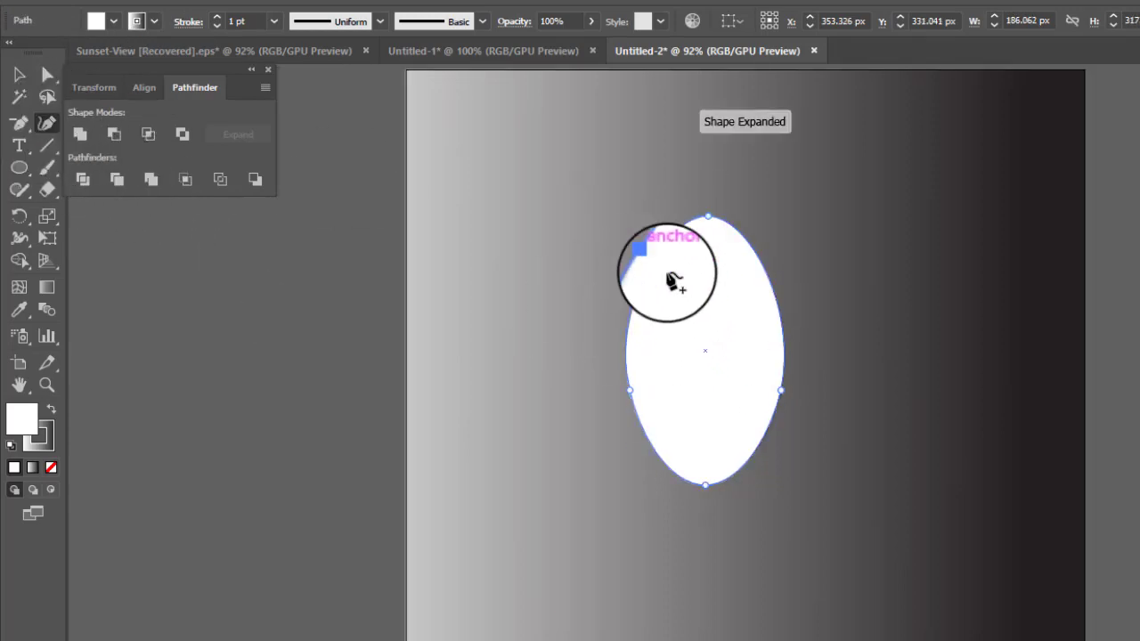
left_click(670, 287)
left_click(751, 308)
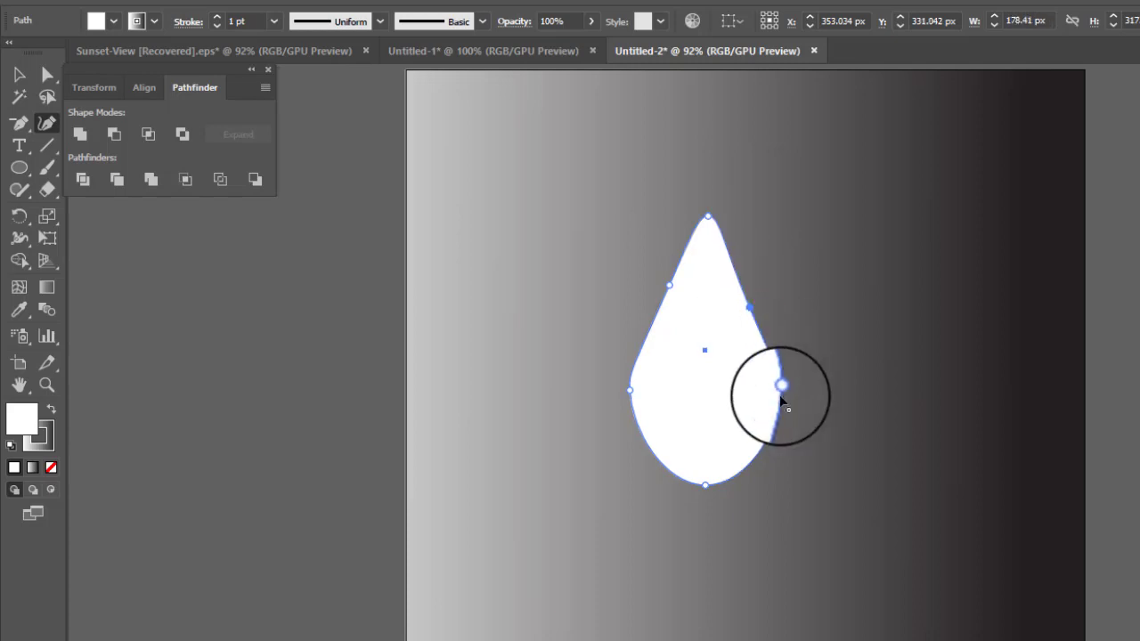
Add curvature points on both lower sides of the teardrop to round its base, and undo the stray anchor outside it
left_click_drag(785, 421, 773, 417)
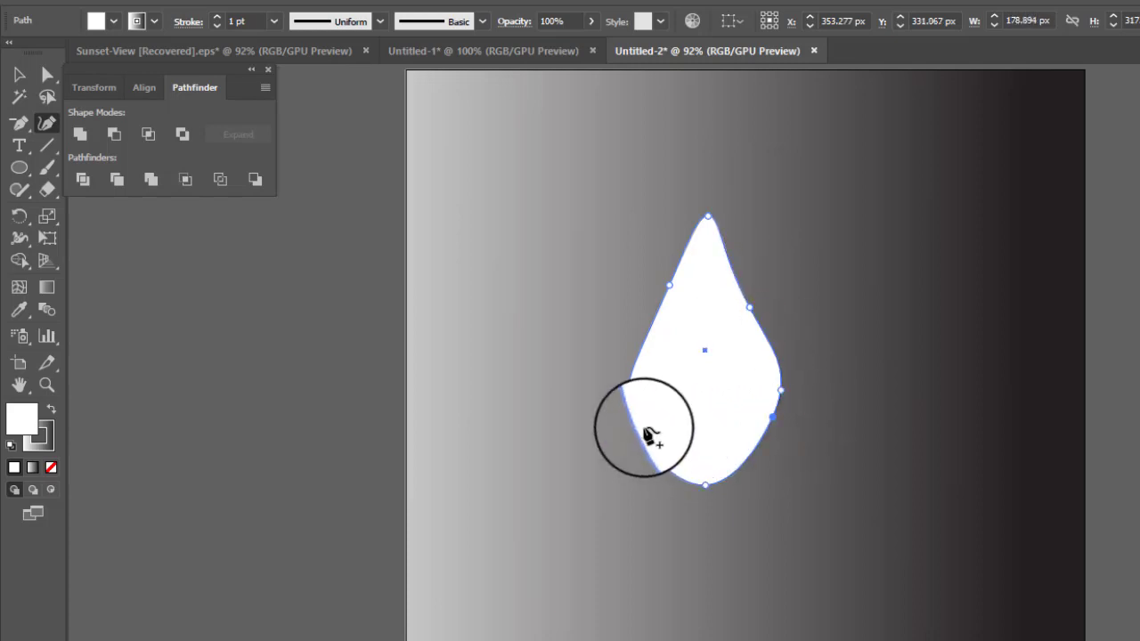
mouse_move(638, 424)
left_mouse_down()
mouse_move(649, 426)
mouse_move(631, 436)
left_mouse_up()
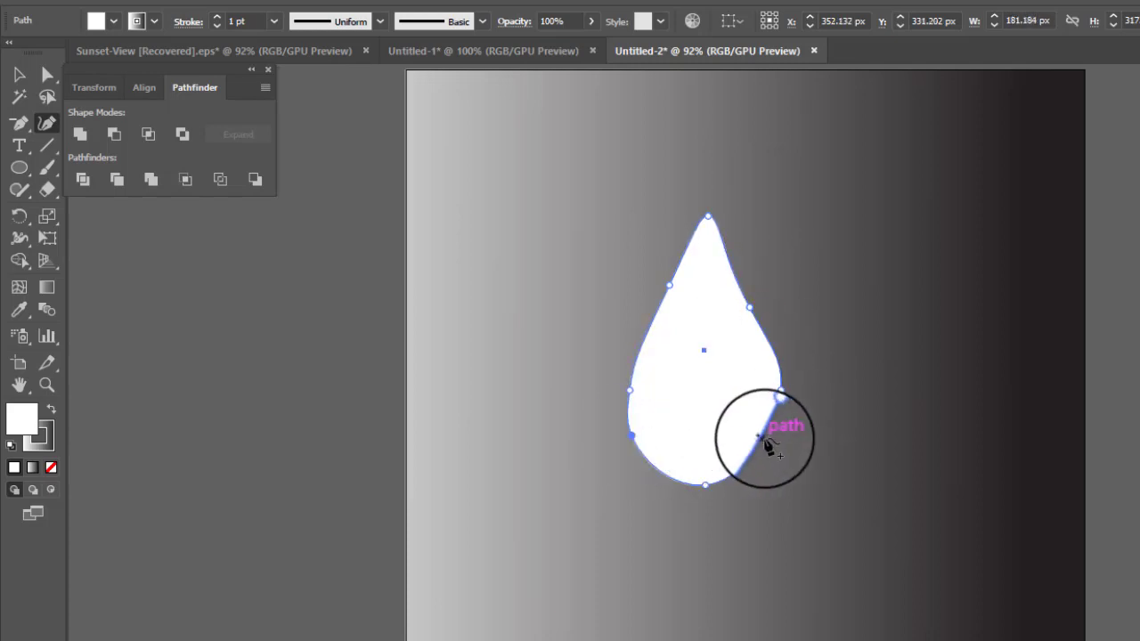
left_click(770, 434)
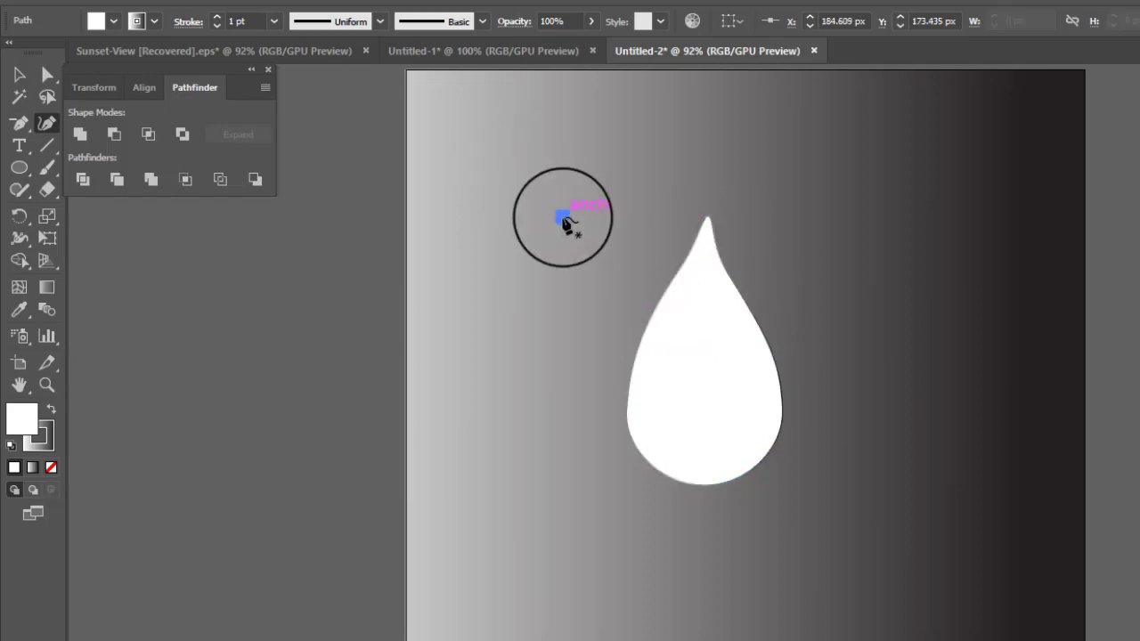
key("ctrl+z")
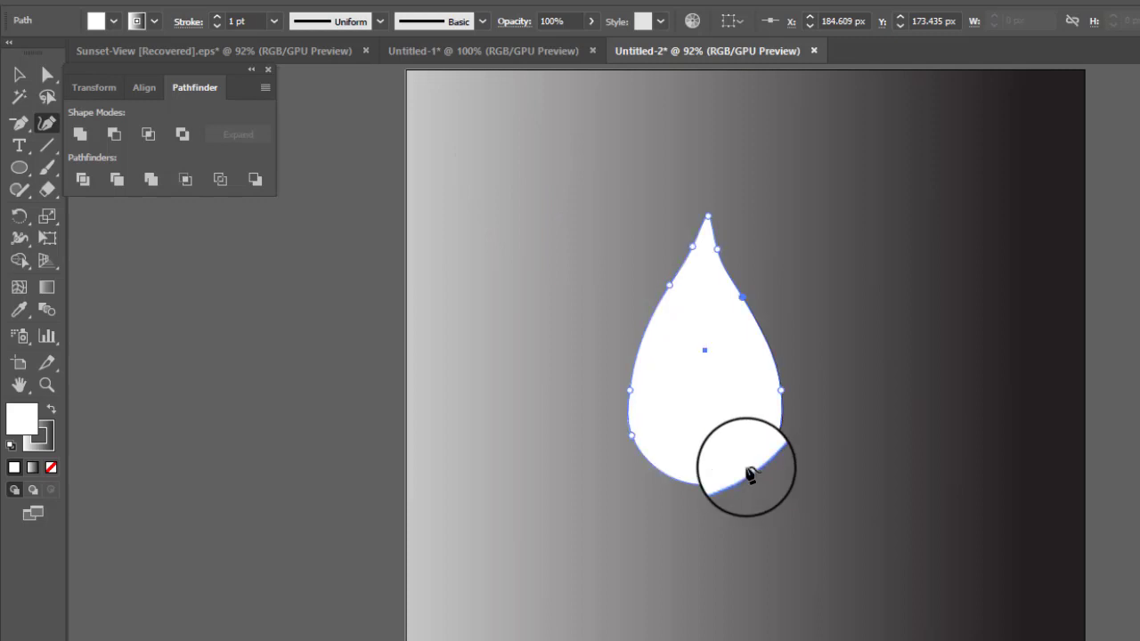
Refine the teardrop's outline by adjusting its lower-left and upper-left points, adding a neck point and raising the tip
left_click(647, 446)
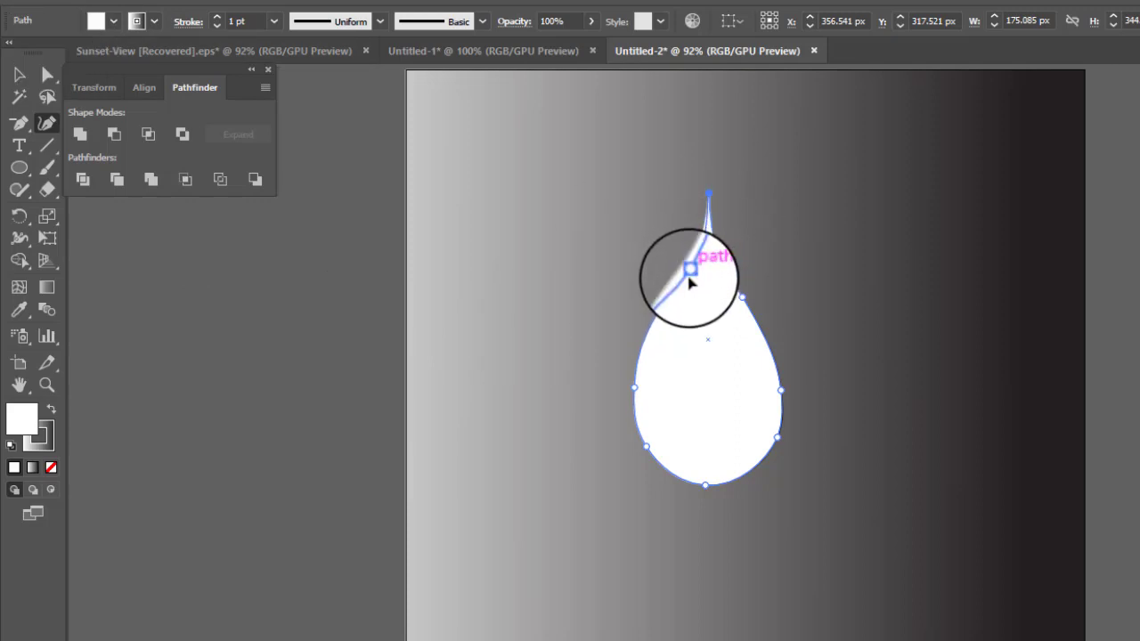
left_click(721, 260)
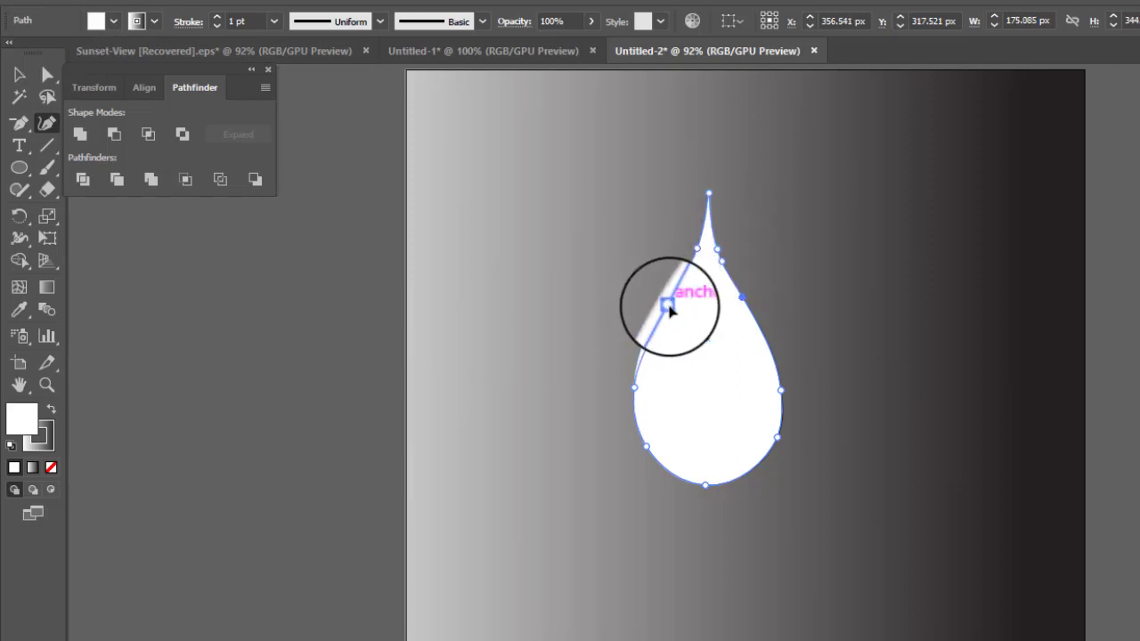
left_click(668, 306)
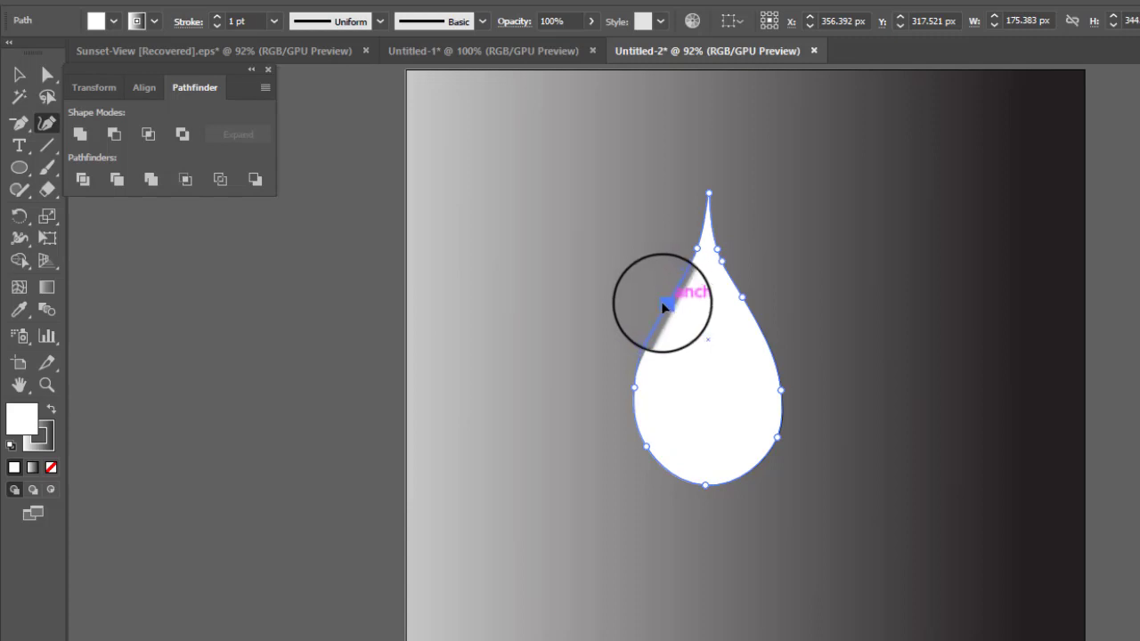
Select the teardrop and stretch its right side outward to a width of about 198 px
left_click(20, 73)
left_click(667, 296)
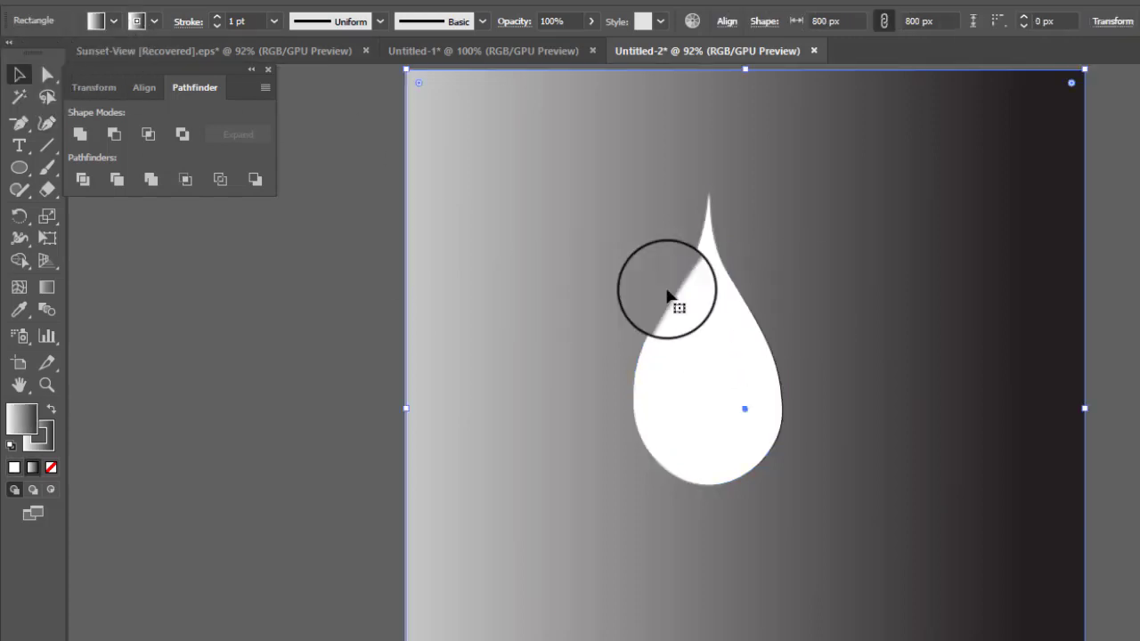
left_click(722, 378)
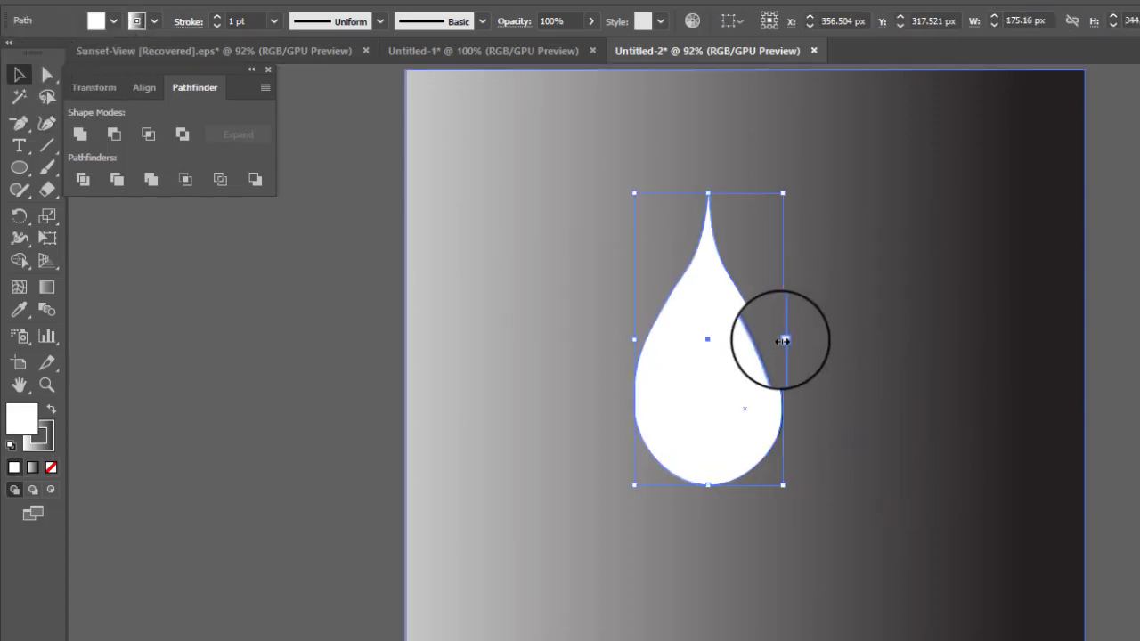
left_click_drag(781, 340, 802, 340)
left_click(478, 310)
left_click(710, 397)
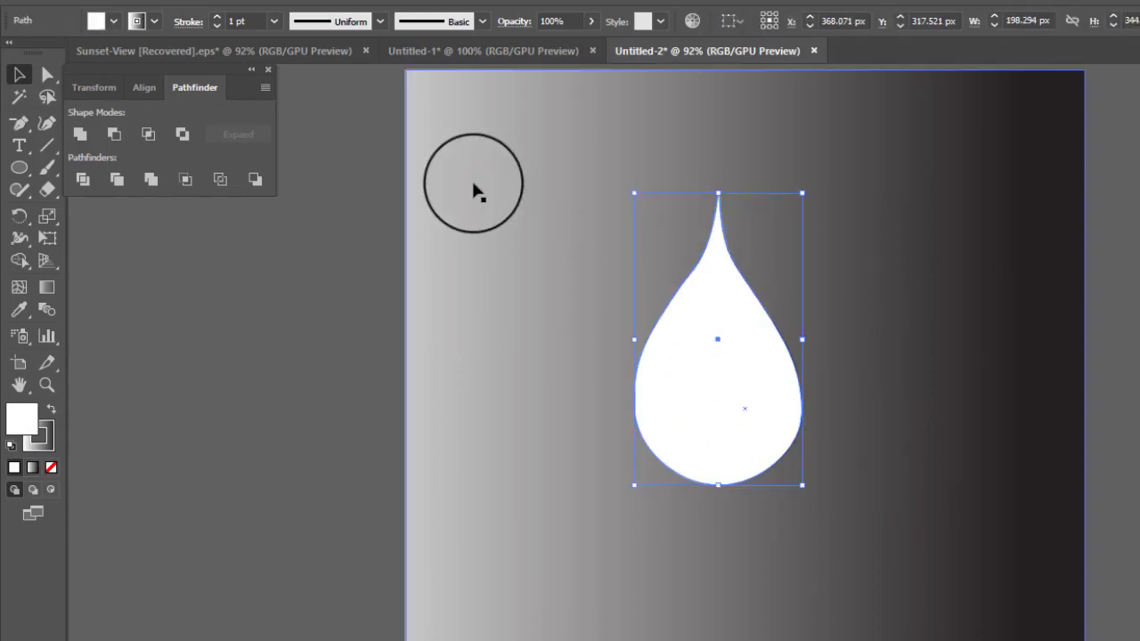
Turn the teardrop into a gradient mesh with one mesh point at its upper left and another at its lower right
left_click(20, 286)
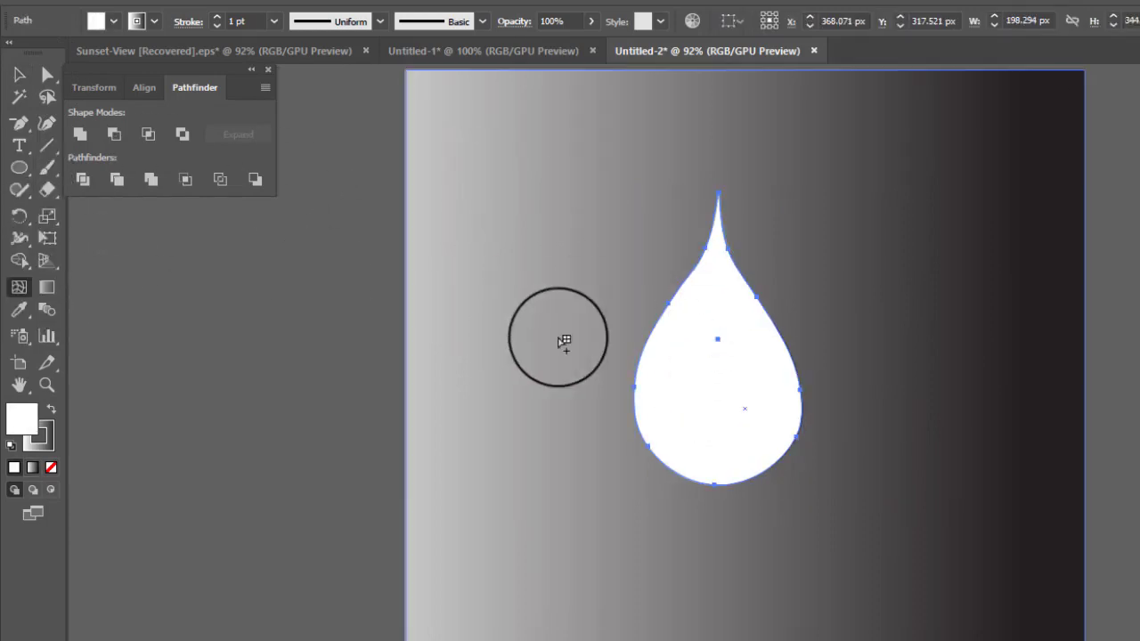
left_click(690, 294)
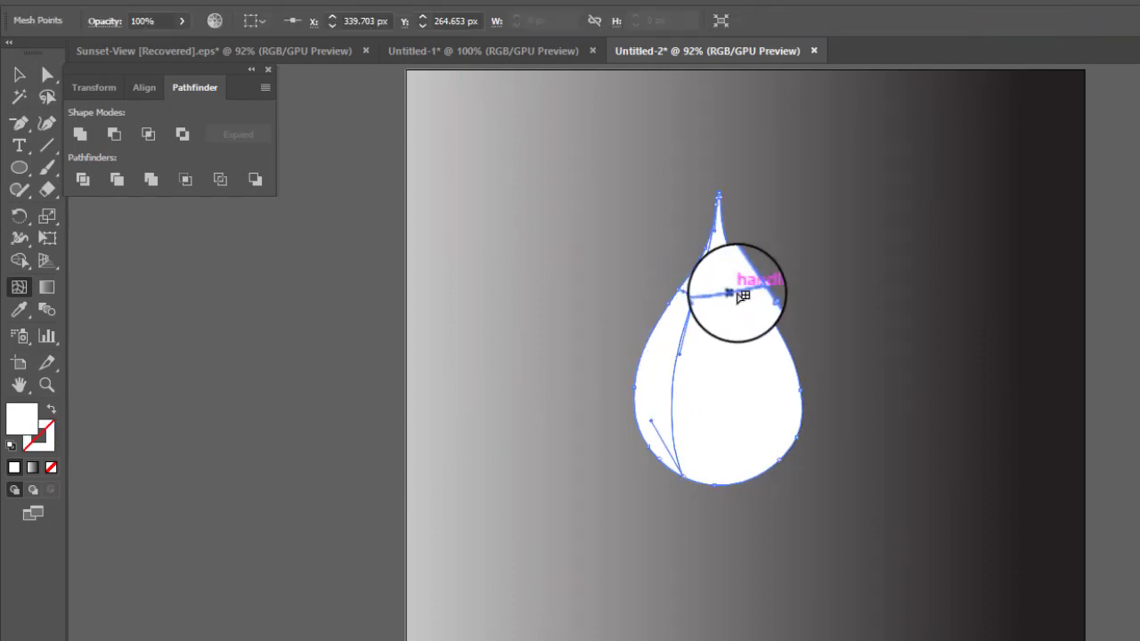
left_click(745, 445)
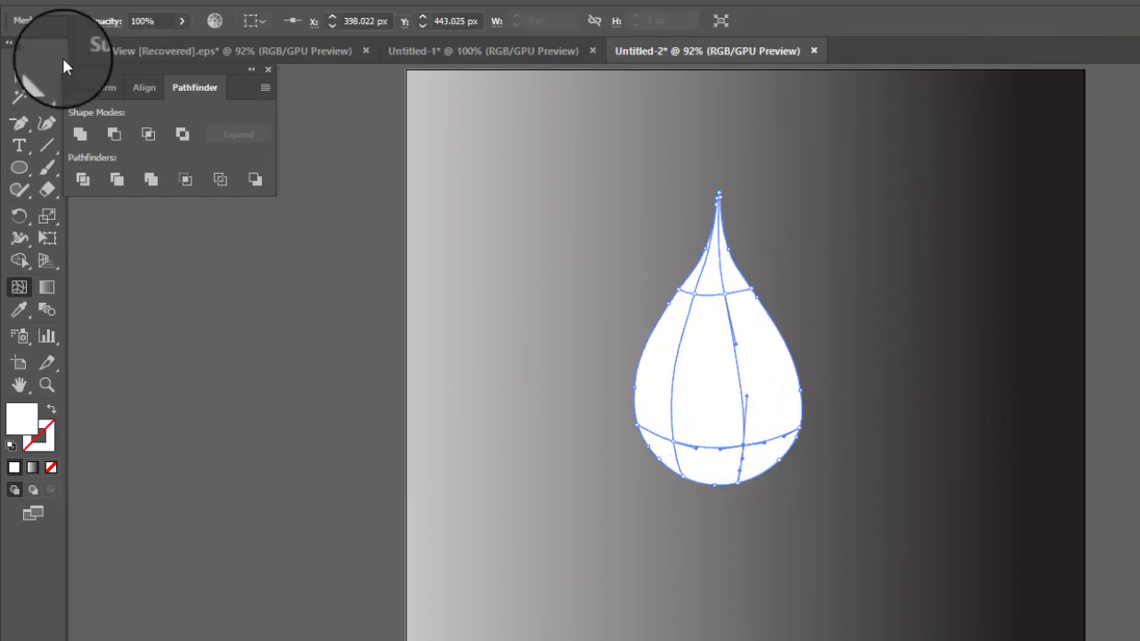
Select the whole mesh teardrop and recolour it with a medium grey sampled from the background gradient
left_click(47, 74)
left_click(694, 296)
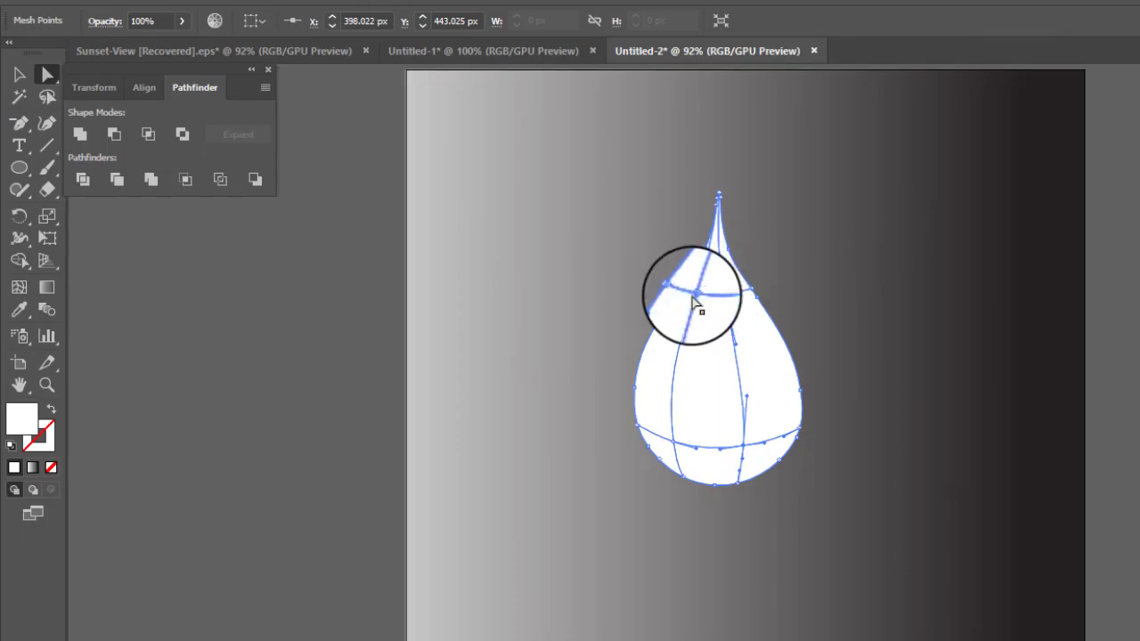
left_click(20, 75)
left_click(771, 367)
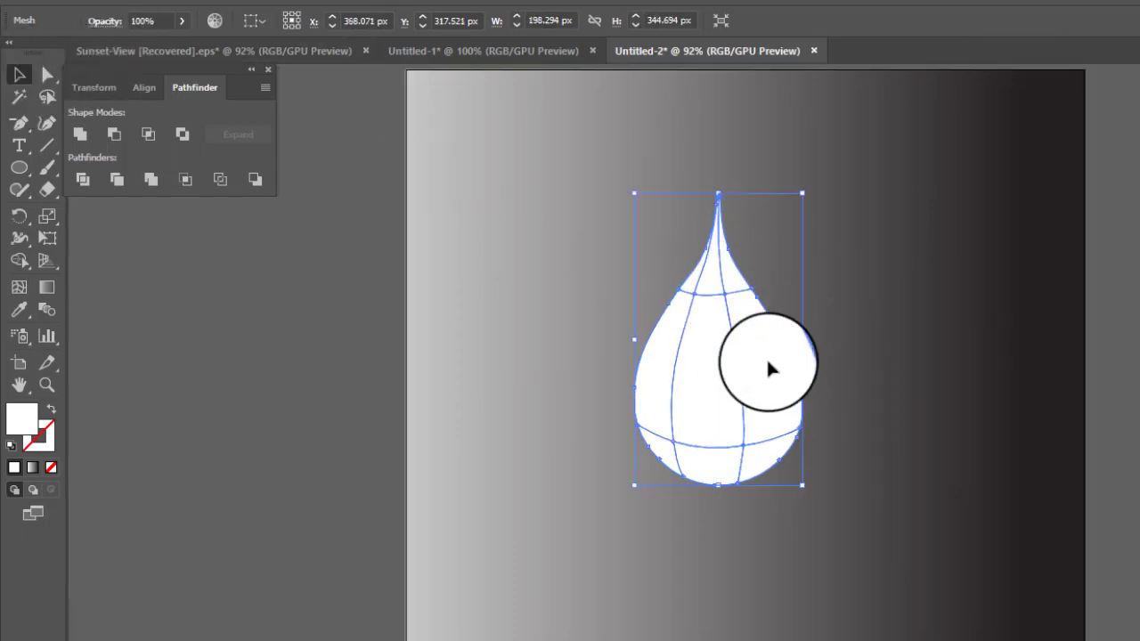
left_click(21, 310)
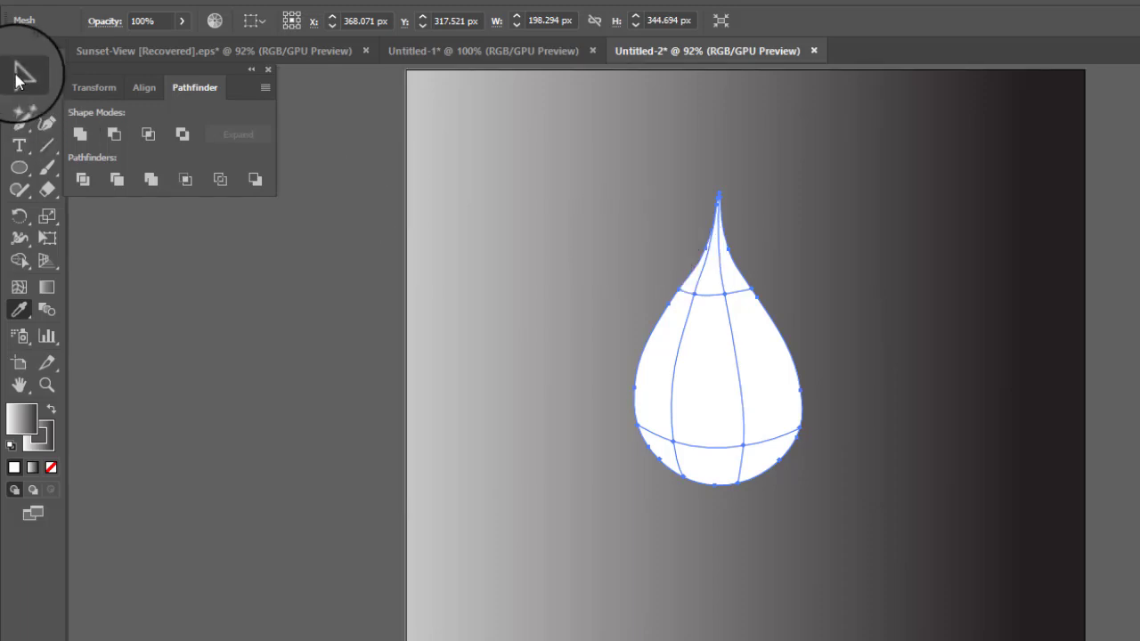
left_click(415, 348, "shift")
left_click(536, 347, "shift")
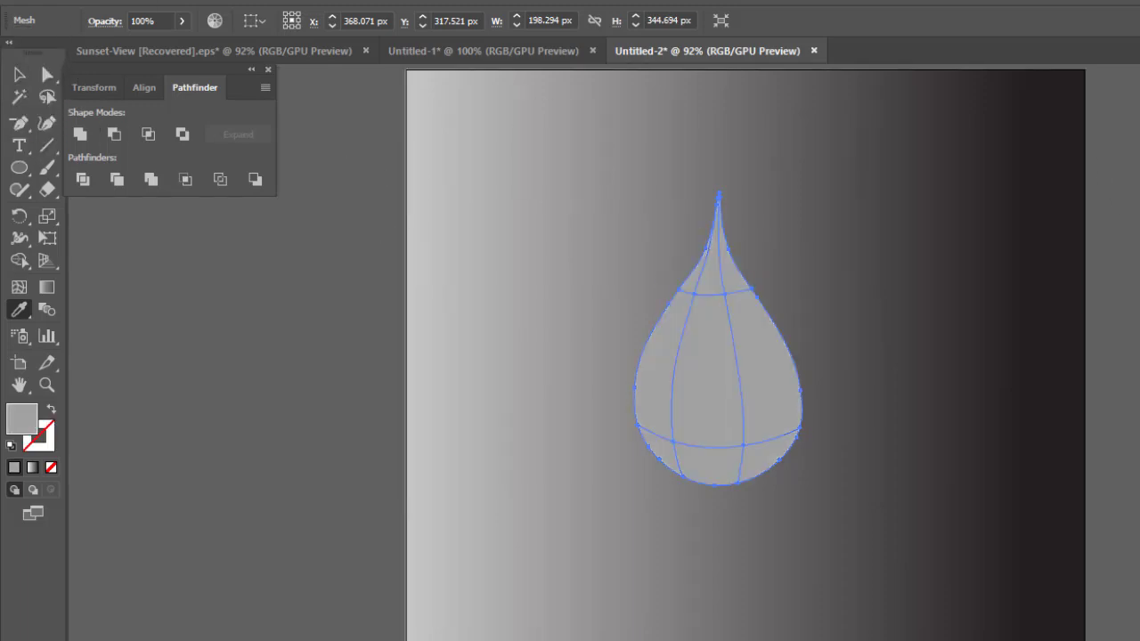
left_click(611, 348, "shift")
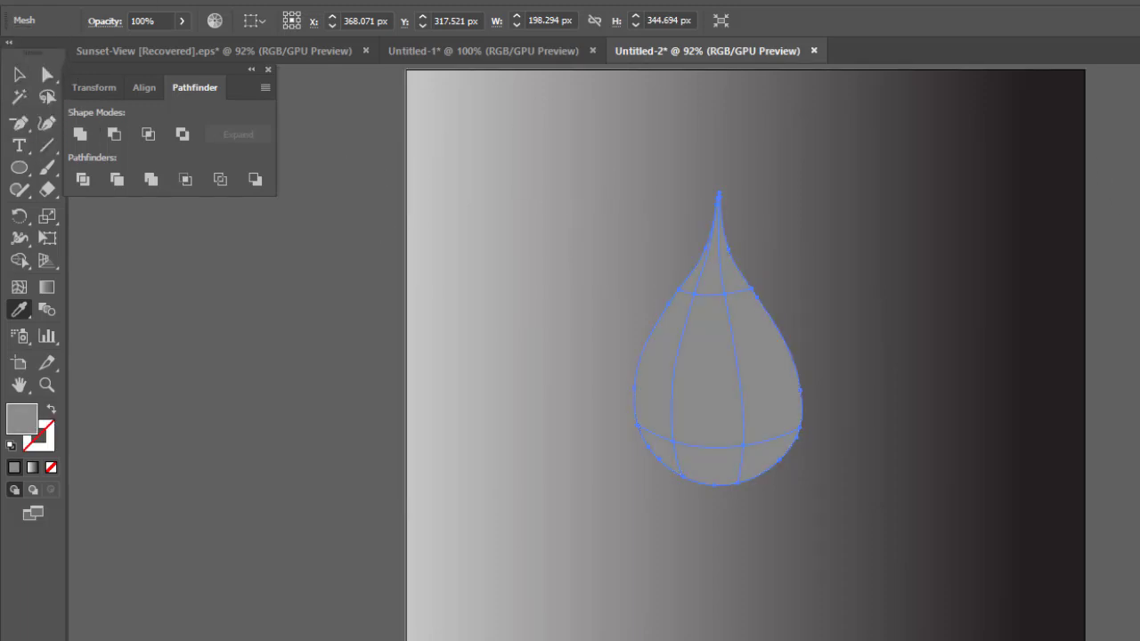
Select the mesh points along the teardrop's left edge and colour them black
left_click(47, 75)
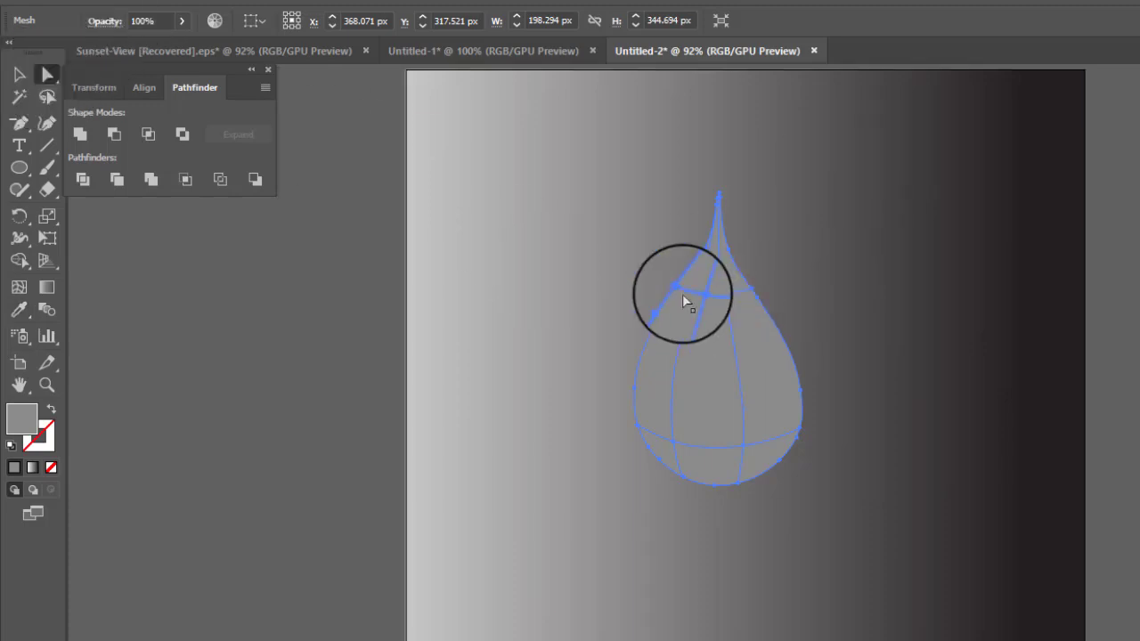
left_click(639, 405)
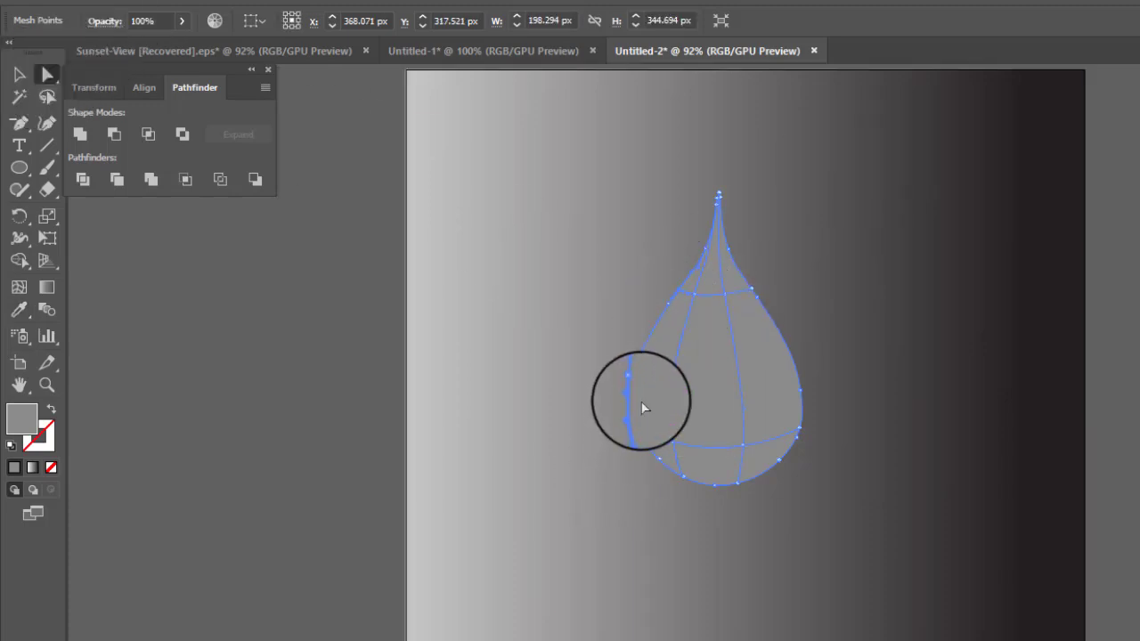
left_click(635, 390)
left_click(1139, 134)
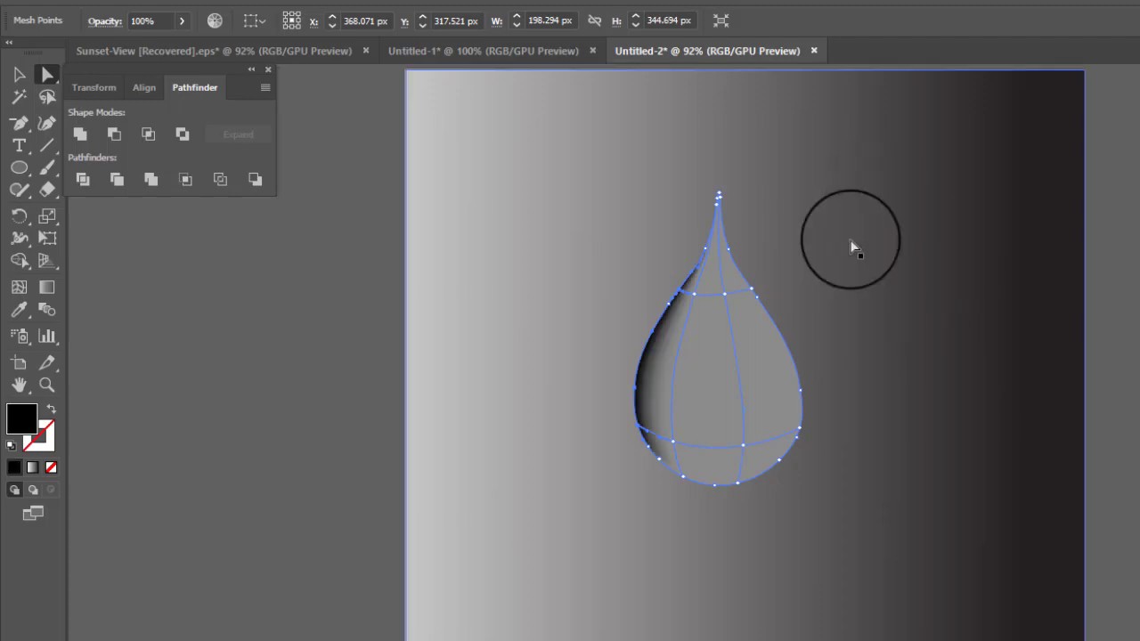
Colour the lower-right and upper-right inner mesh points of the teardrop white as highlights
left_click(743, 447)
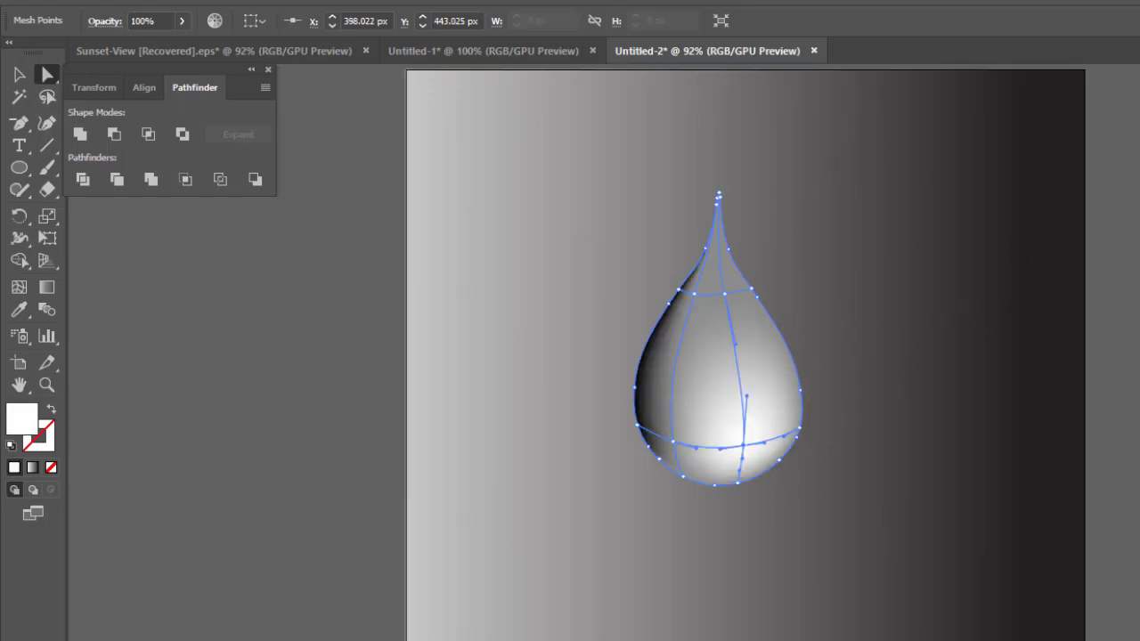
left_click(726, 301)
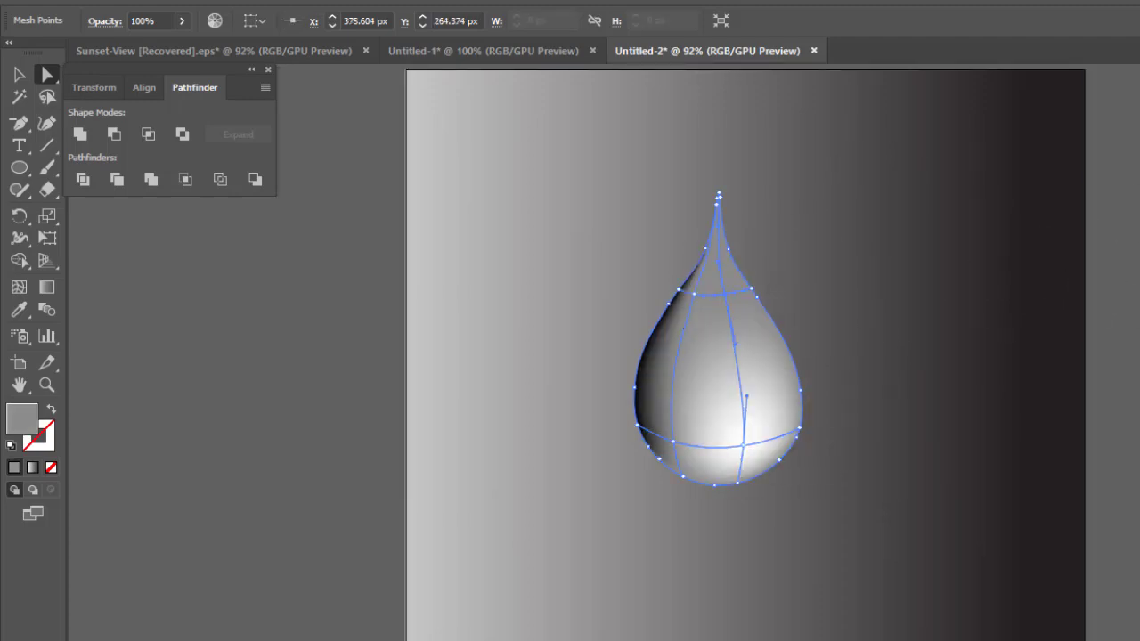
left_click(935, 263)
Colour the upper-left inner mesh point of the teardrop black to deepen the shadow
left_click(699, 299)
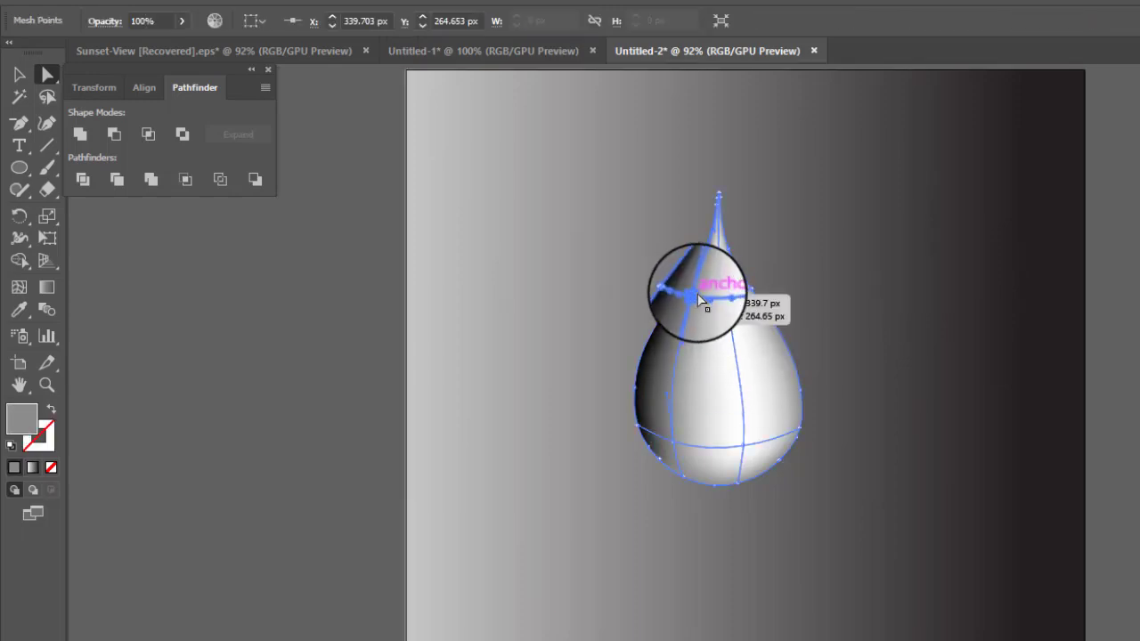
left_click(726, 300)
left_click(698, 300)
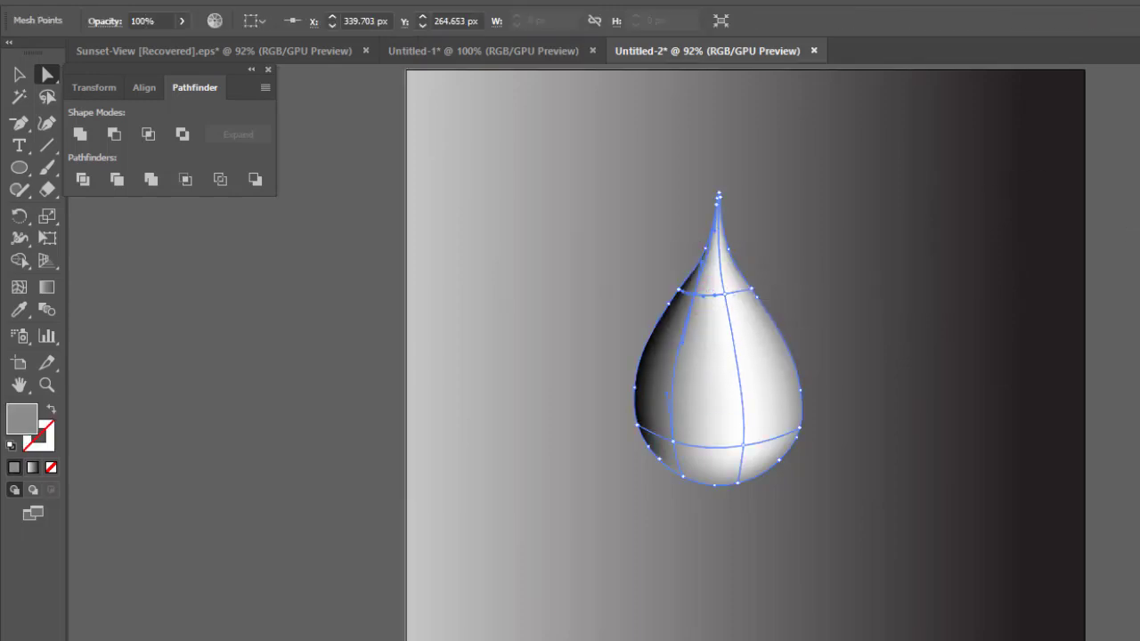
left_click(1139, 178)
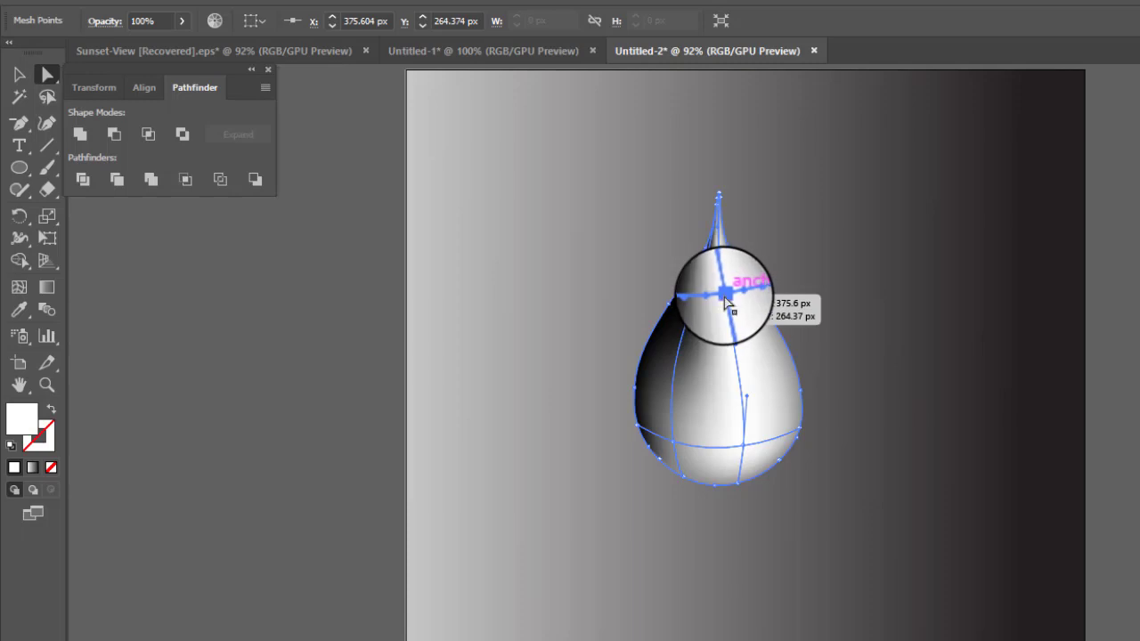
Lower the opacity of the upper-right inner mesh point to 9%
left_click(182, 21)
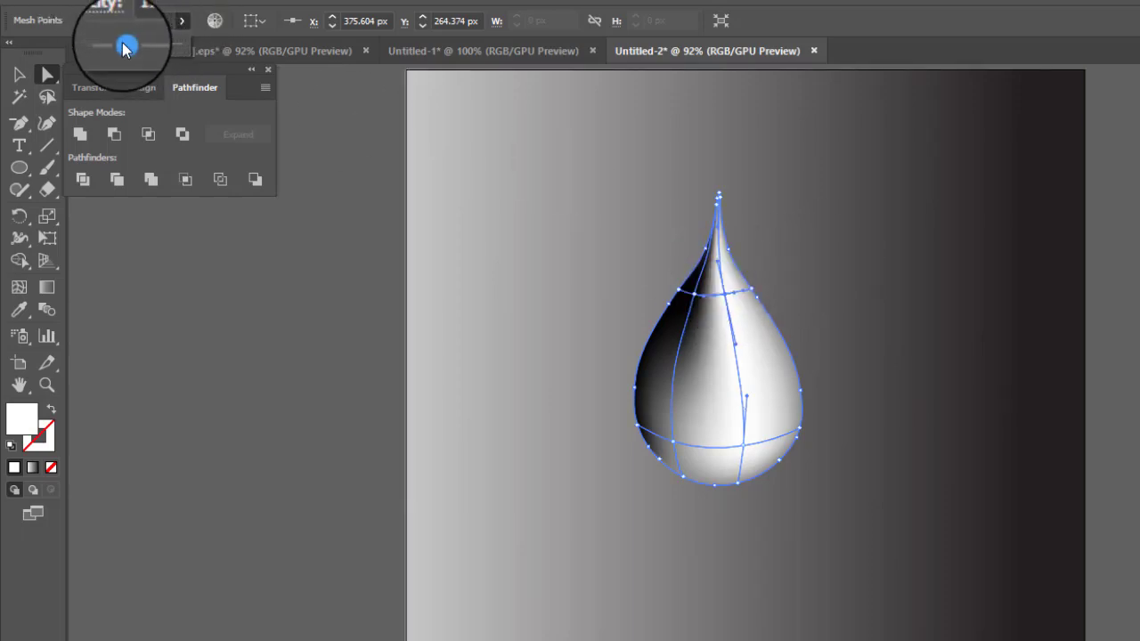
left_click_drag(125, 49, 117, 44)
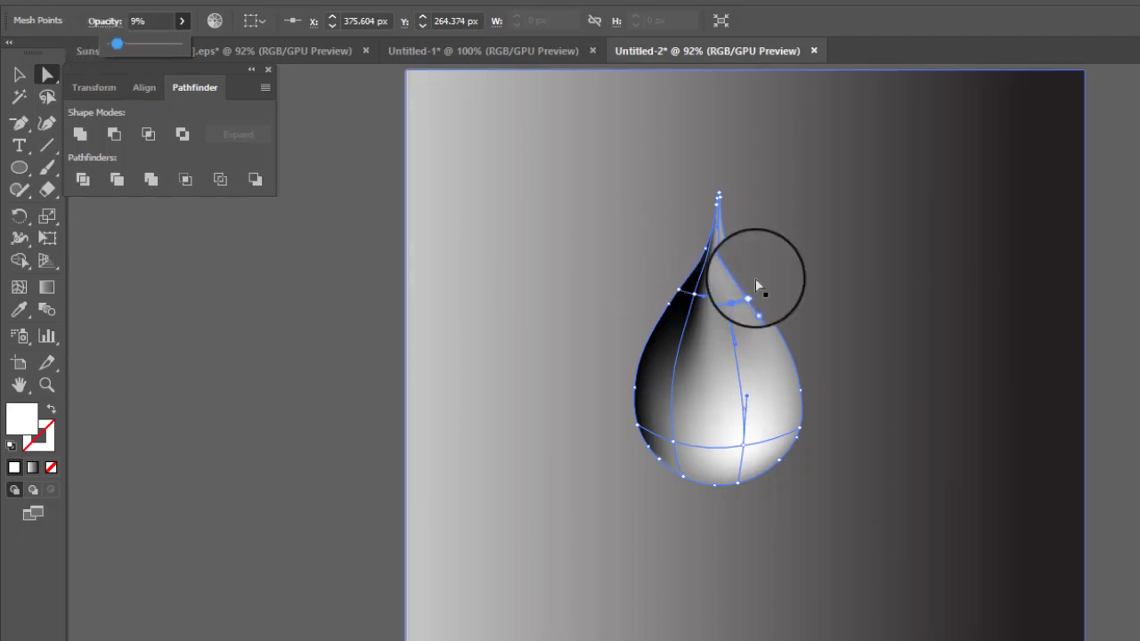
Move the lower-right inner mesh point of the teardrop slightly up and to the right
left_click(715, 486)
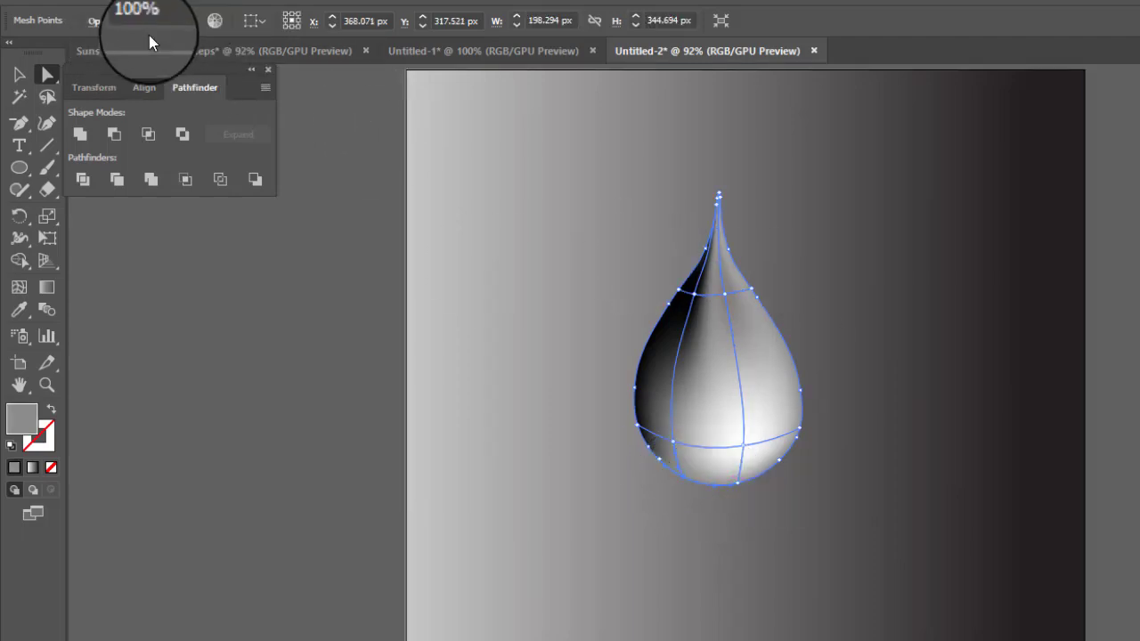
left_click_drag(743, 451, 753, 425)
left_click(858, 359)
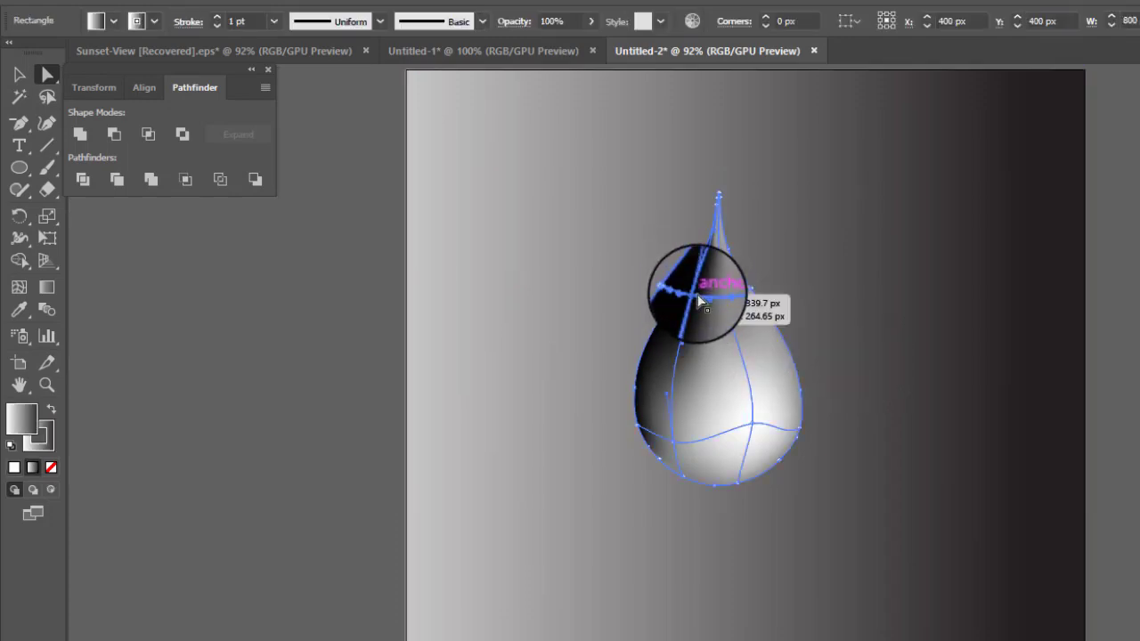
Shift the teardrop's upper-right inner mesh point to the right and recolour the upper-left inner mesh point dark grey
left_click(697, 296)
left_click_drag(725, 296, 740, 294)
left_click(695, 296)
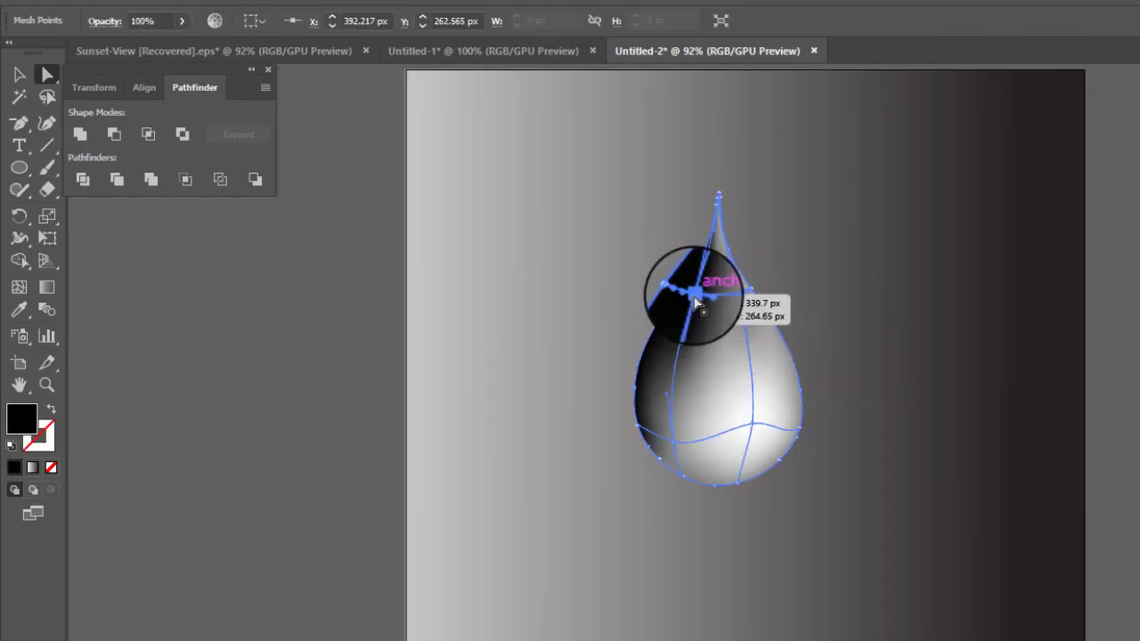
left_click(1139, 258)
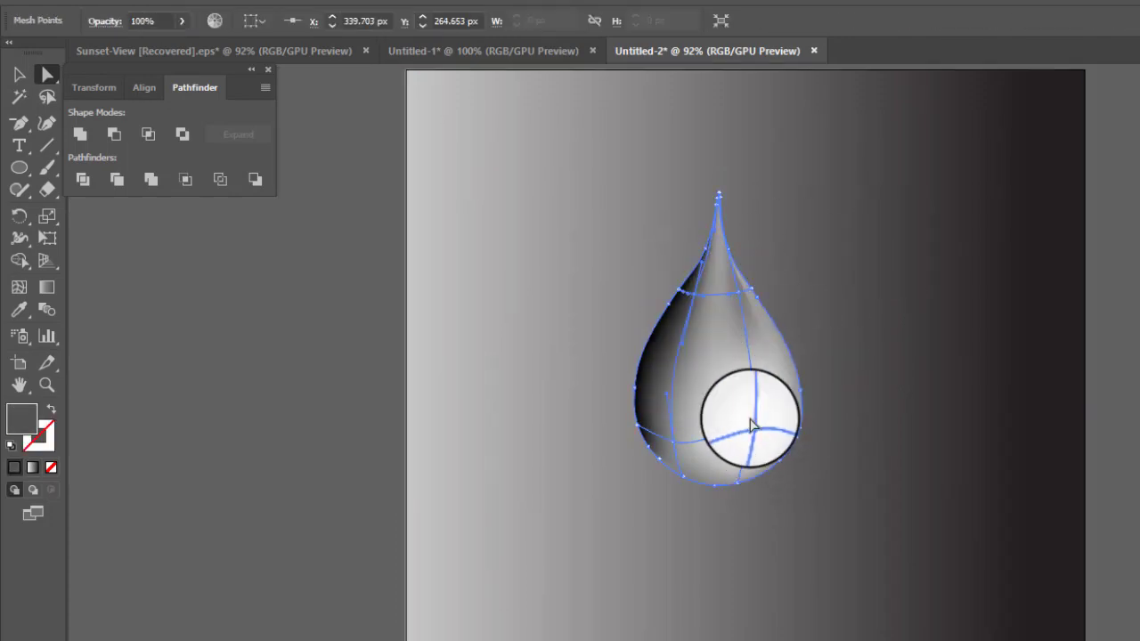
Move the lower-right inner mesh point further toward the teardrop's right edge and open the opacity setting of the bottom-edge mesh points
left_click_drag(750, 422, 769, 415)
left_click(740, 479)
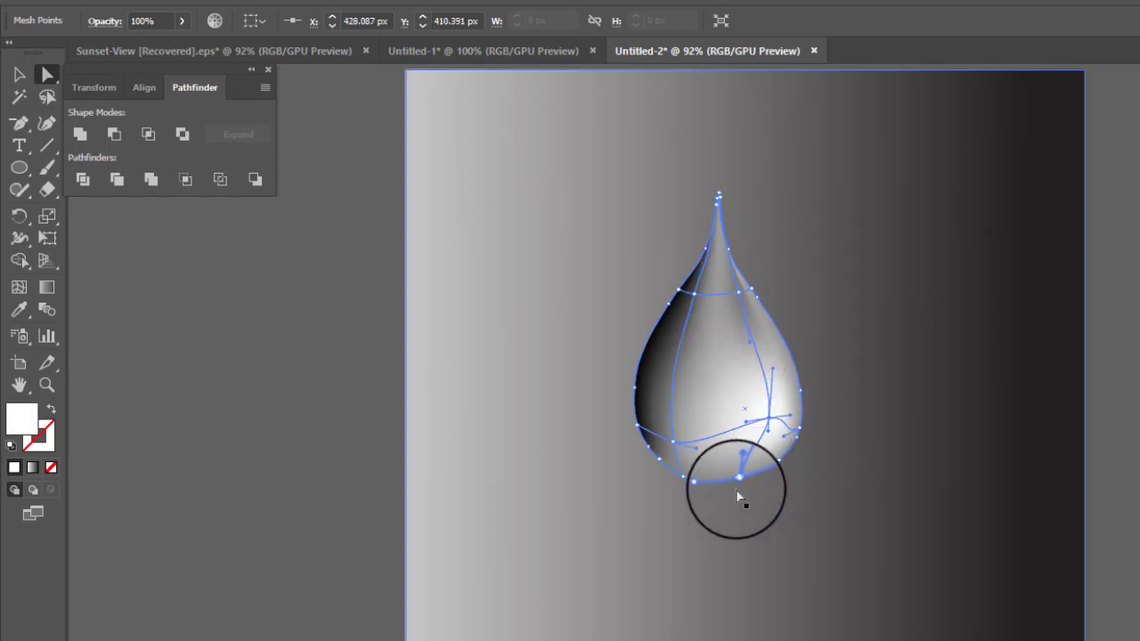
left_click(730, 485)
left_click(183, 21)
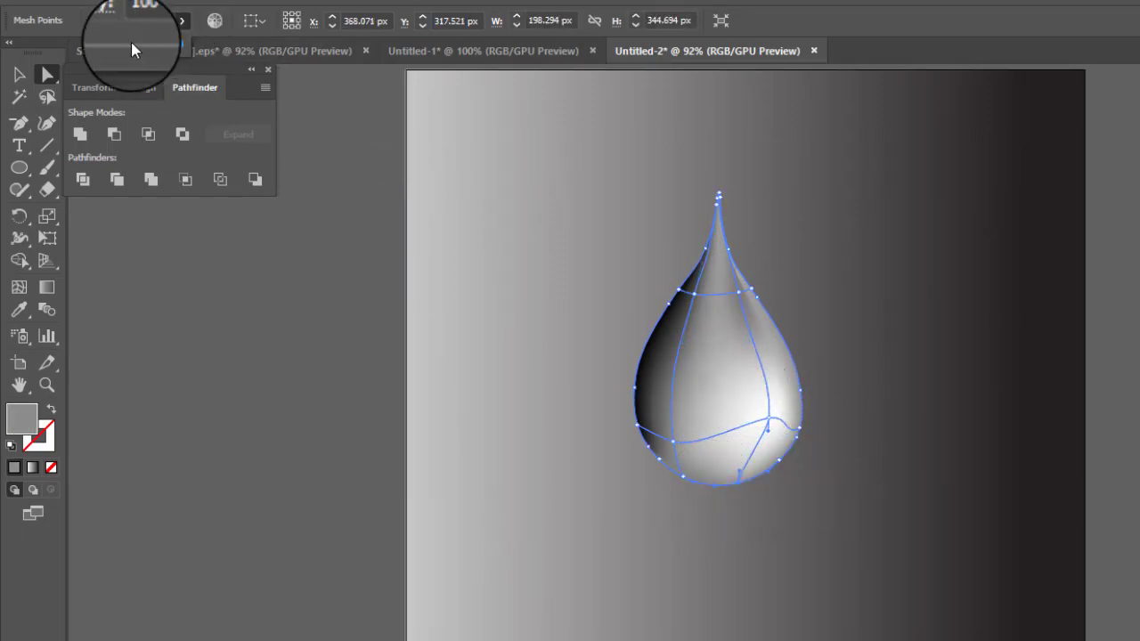
left_click(636, 257)
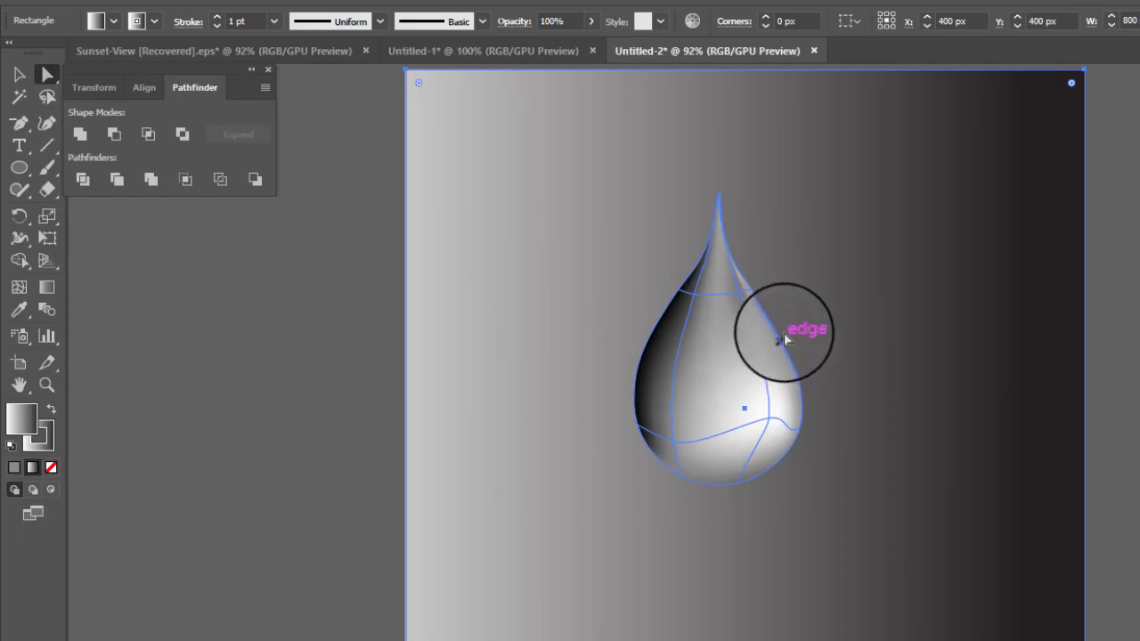
Lower the opacity of the teardrop's lower-left edge mesh point to 64% and move the lower-right inner mesh point back down and left
left_click(636, 419)
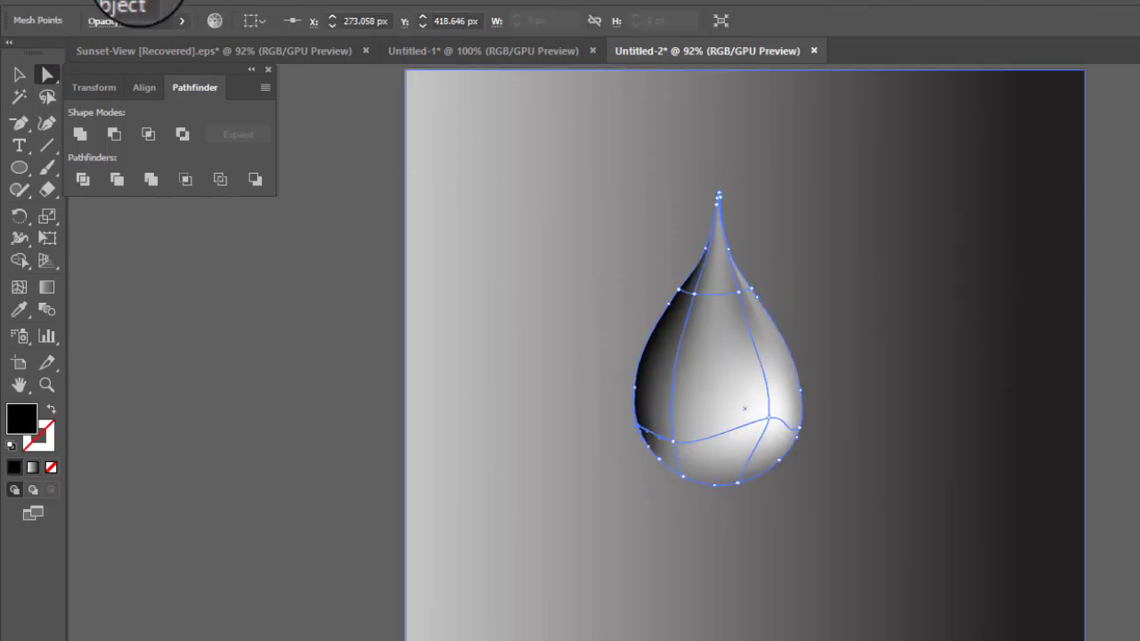
left_click(183, 21)
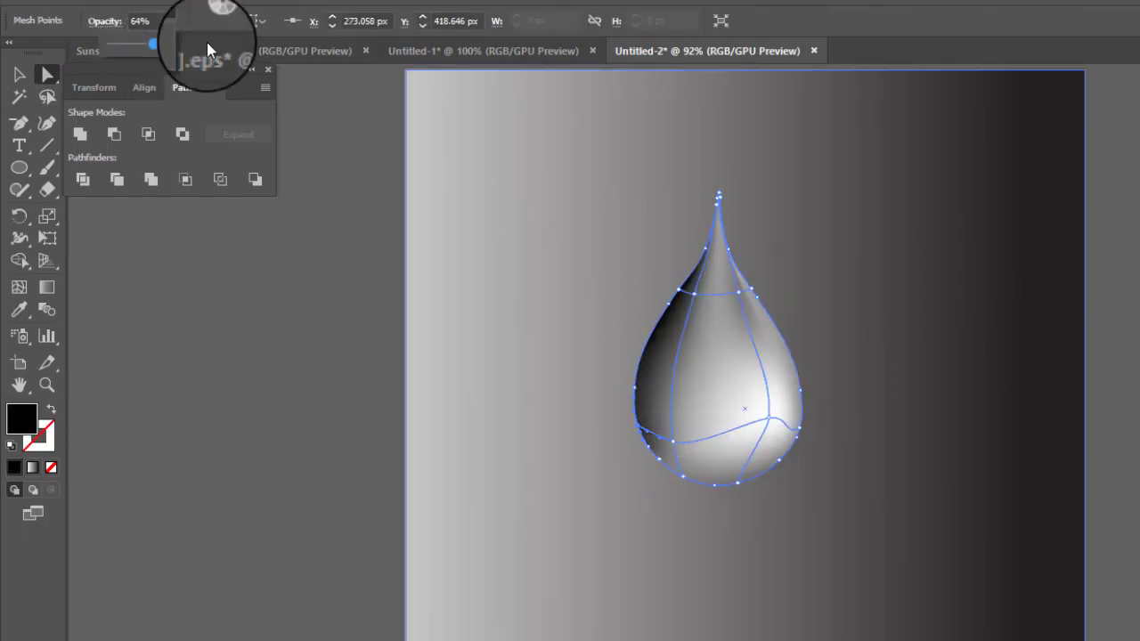
left_click(560, 262)
left_click_drag(770, 422, 746, 446)
left_click(910, 330)
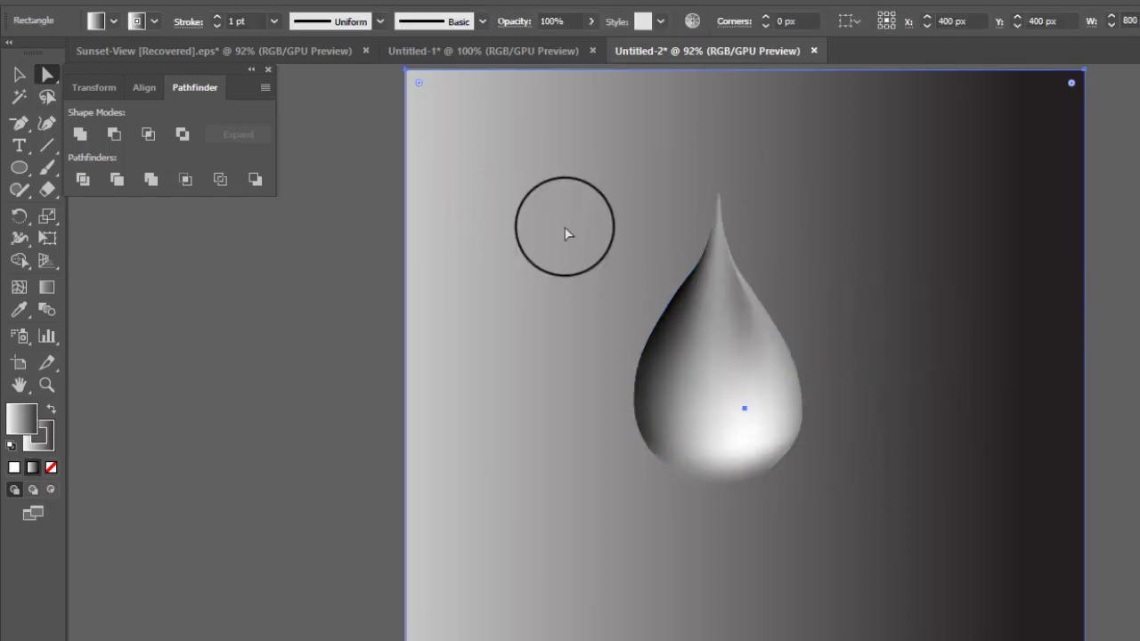
Duplicate the teardrop mesh and place the copy overlapping the original's right side
left_click(717, 301)
mouse_move(717, 302)
left_mouse_down()
mouse_move(770, 309)
mouse_move(682, 300)
mouse_move(732, 317)
left_mouse_up()
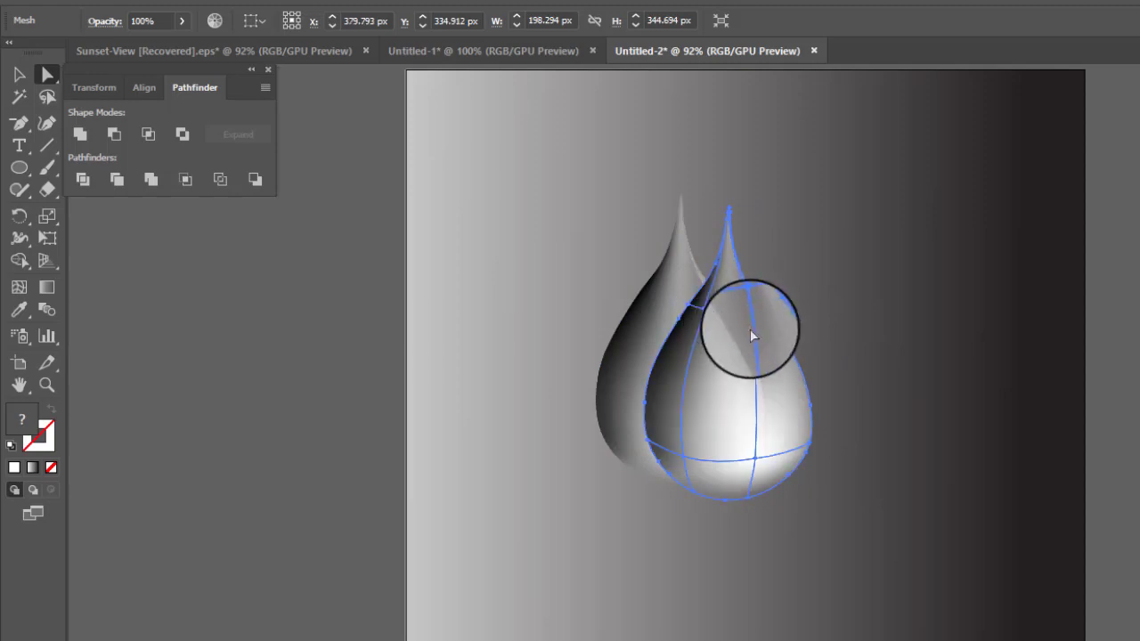
left_click(16, 79)
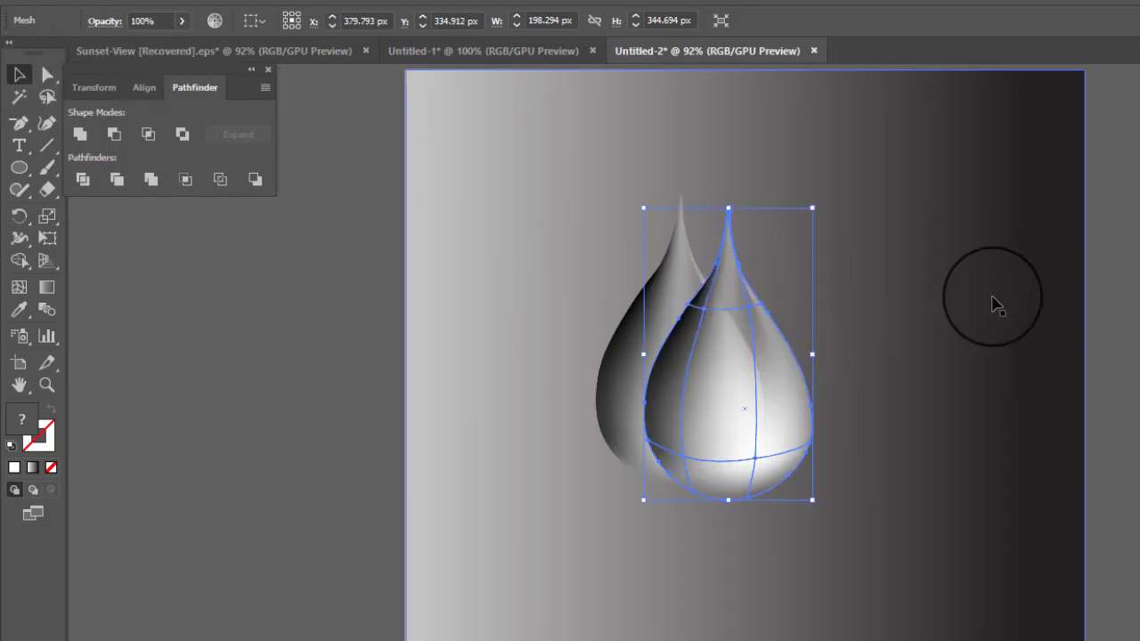
Colour the copied teardrop's mesh points black and raise the copy level with the original drop
left_click(1136, 294)
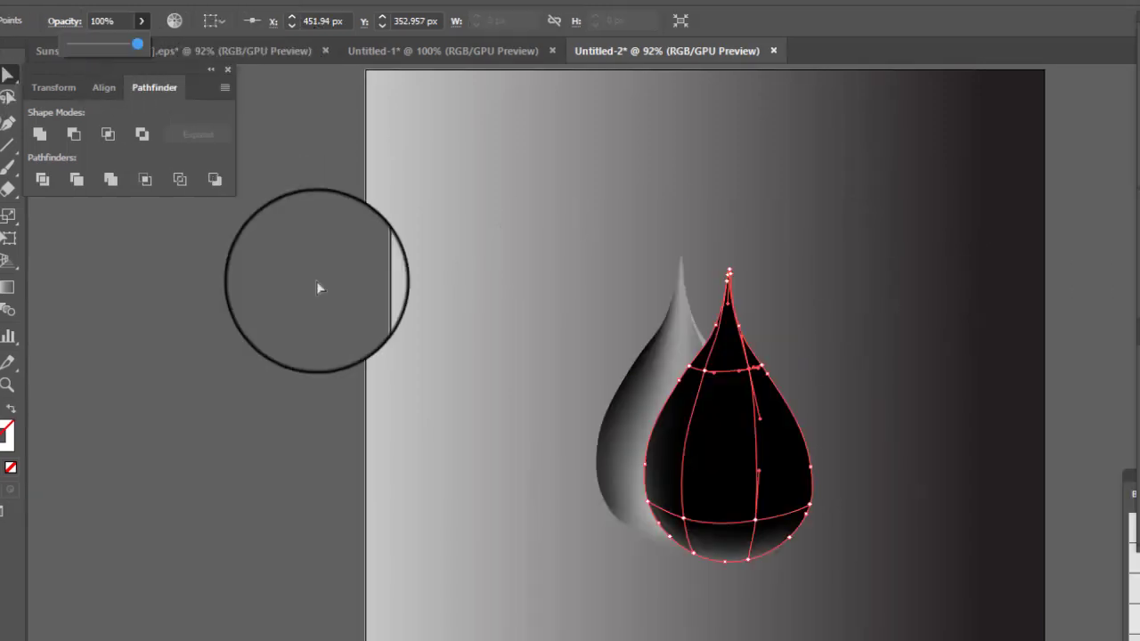
left_click(726, 559)
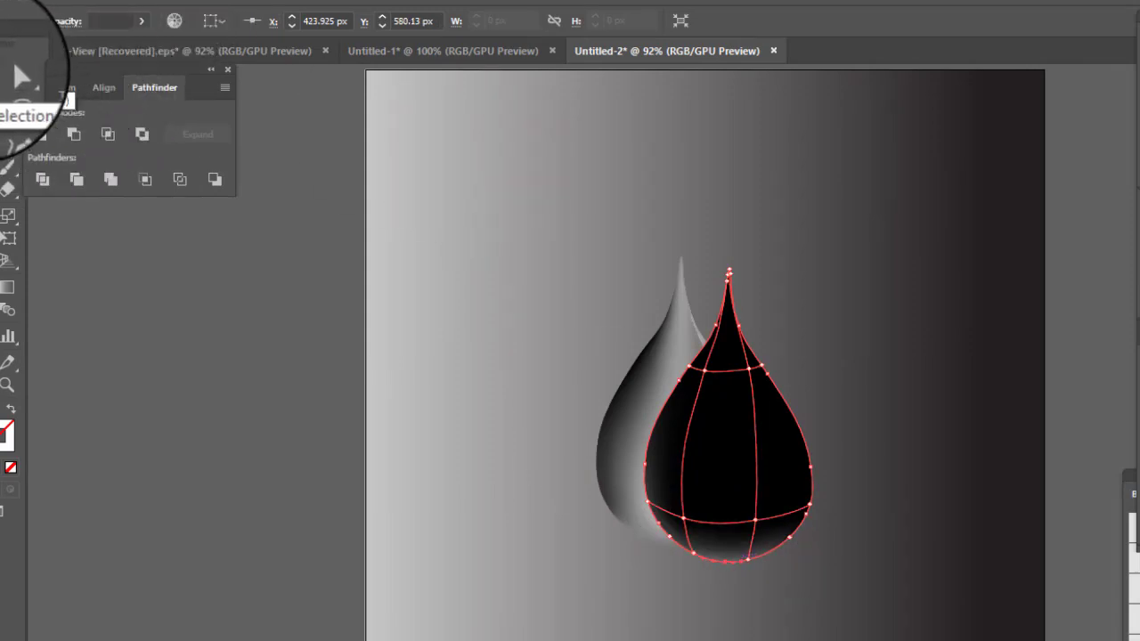
left_click_drag(762, 383, 779, 356)
left_click_drag(789, 408, 773, 425)
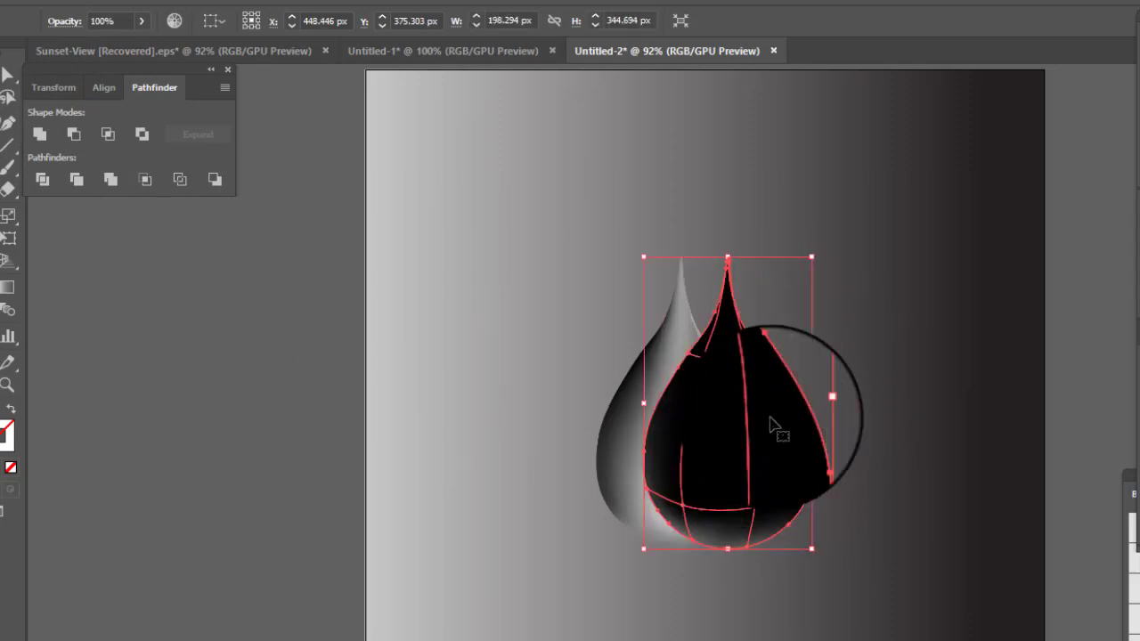
Apply a Gaussian Blur to the black teardrop copy, adjusting its radius with the preview on
left_click(220, 1)
mouse_move(310, 299)
left_click(453, 299)
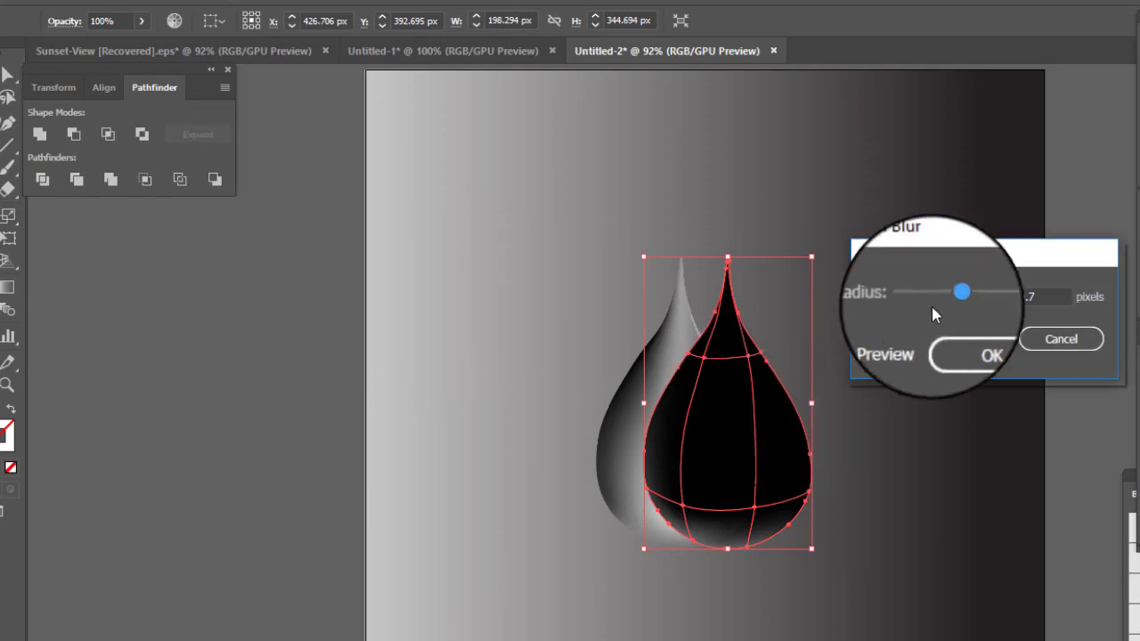
left_click(901, 339)
mouse_move(954, 296)
left_mouse_down()
mouse_move(971, 296)
mouse_move(949, 296)
left_mouse_up()
left_click(949, 344)
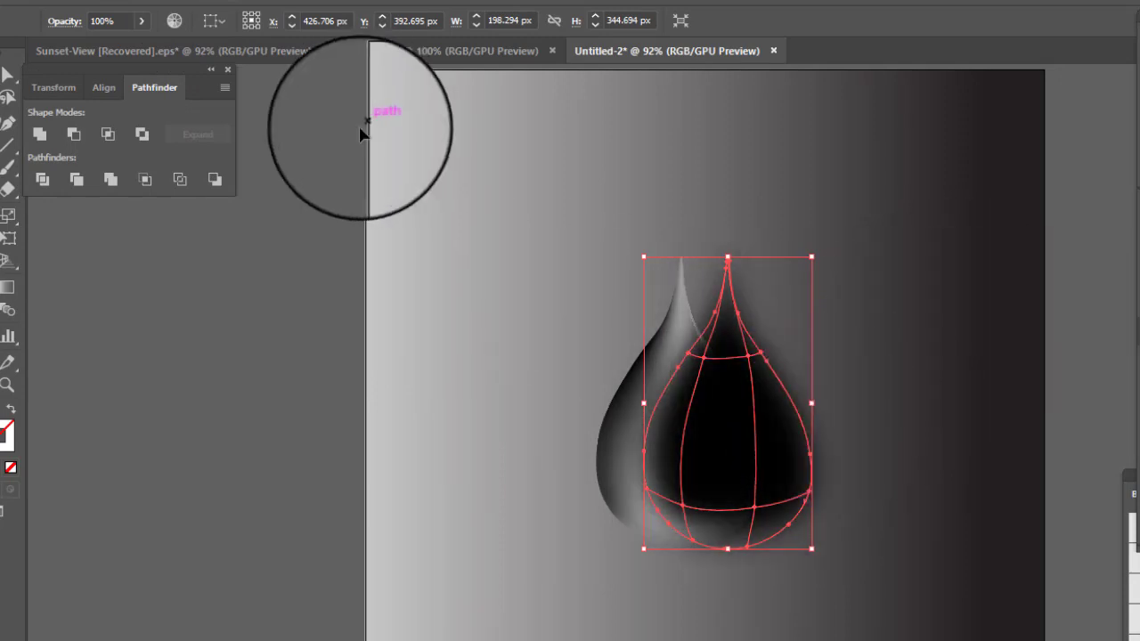
Lower the blurred shadow copy's opacity to 68%, and rotate it counterclockwise so its tip sits near the original drop's tip
left_click(142, 24)
left_click(102, 47)
left_click(118, 46)
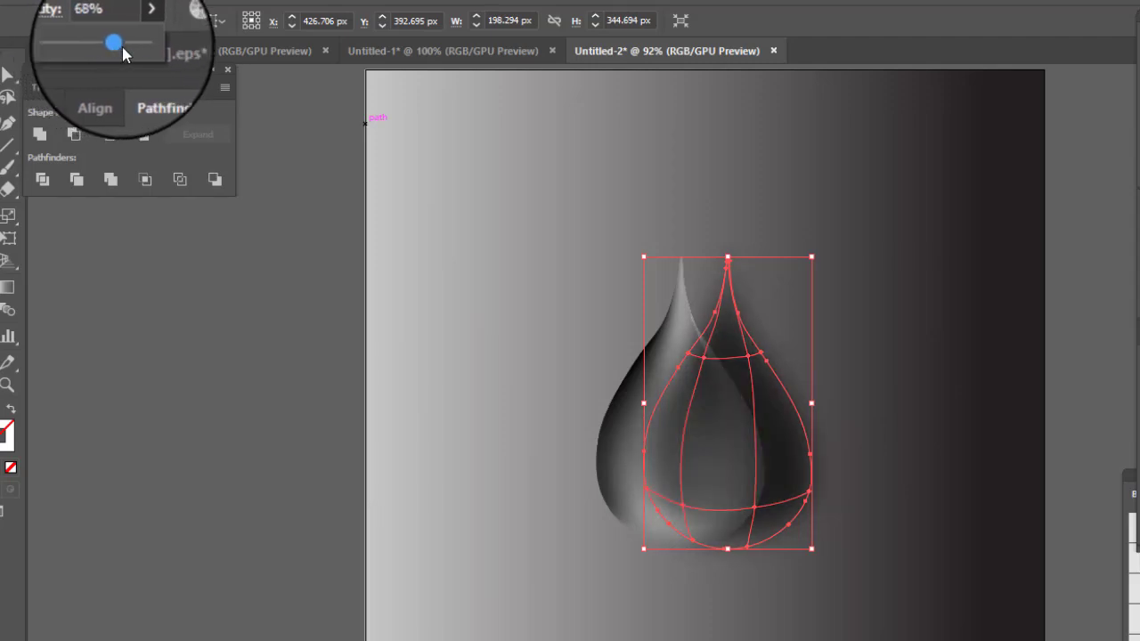
left_click_drag(816, 227, 763, 234)
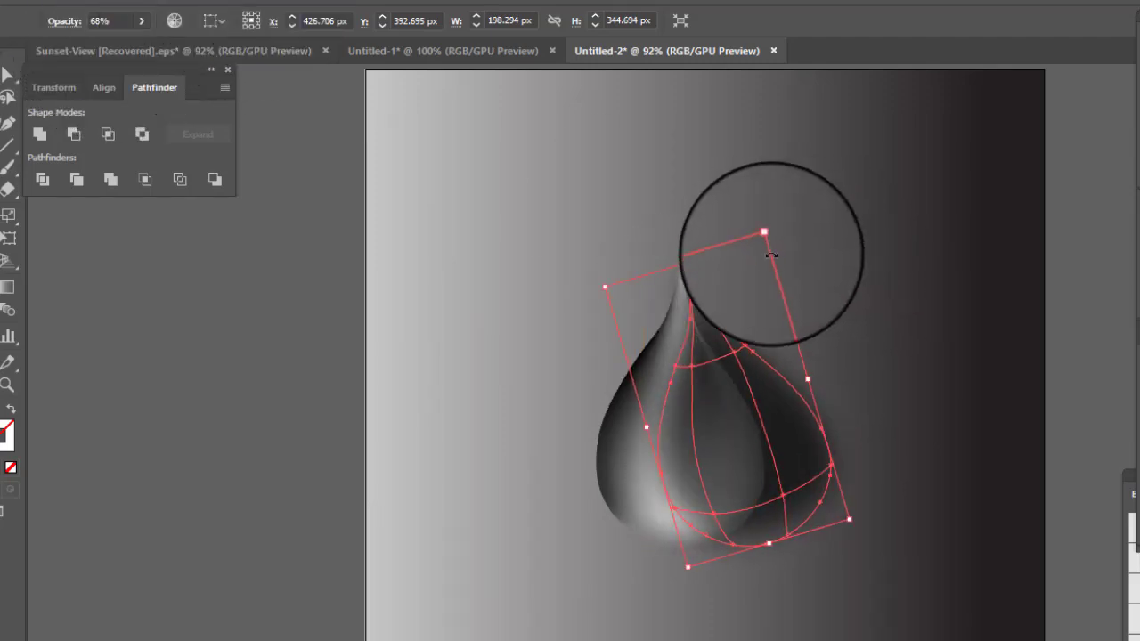
left_click_drag(784, 478, 780, 486)
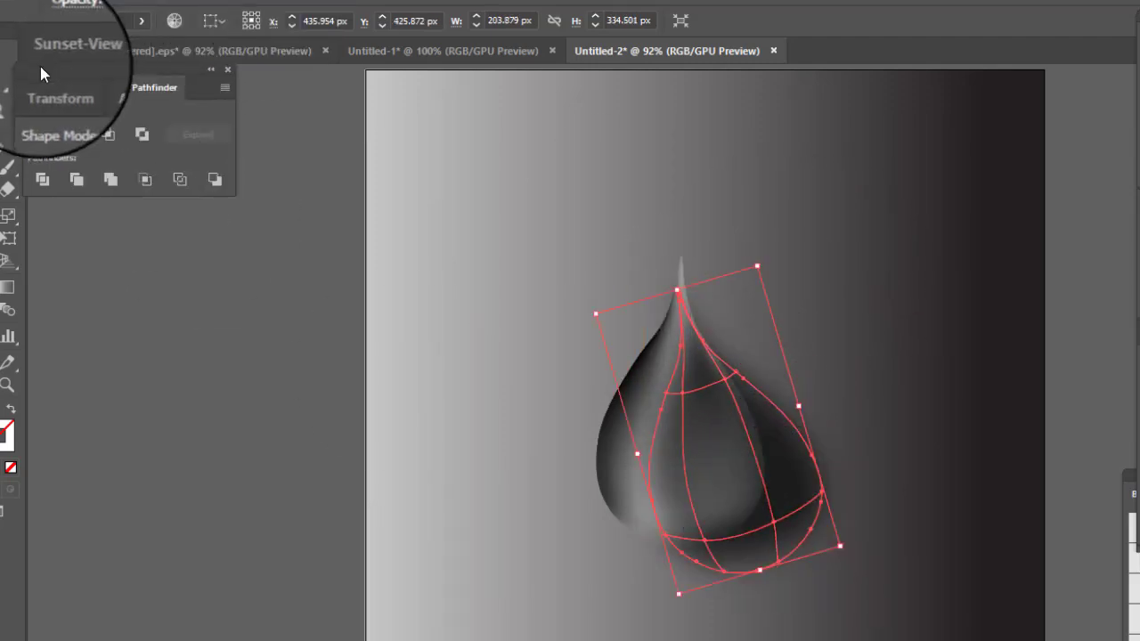
Give the shadow's lower-right inner mesh point a light colour and send the shadow backward behind the water drop
left_click(6, 75)
left_click(774, 523)
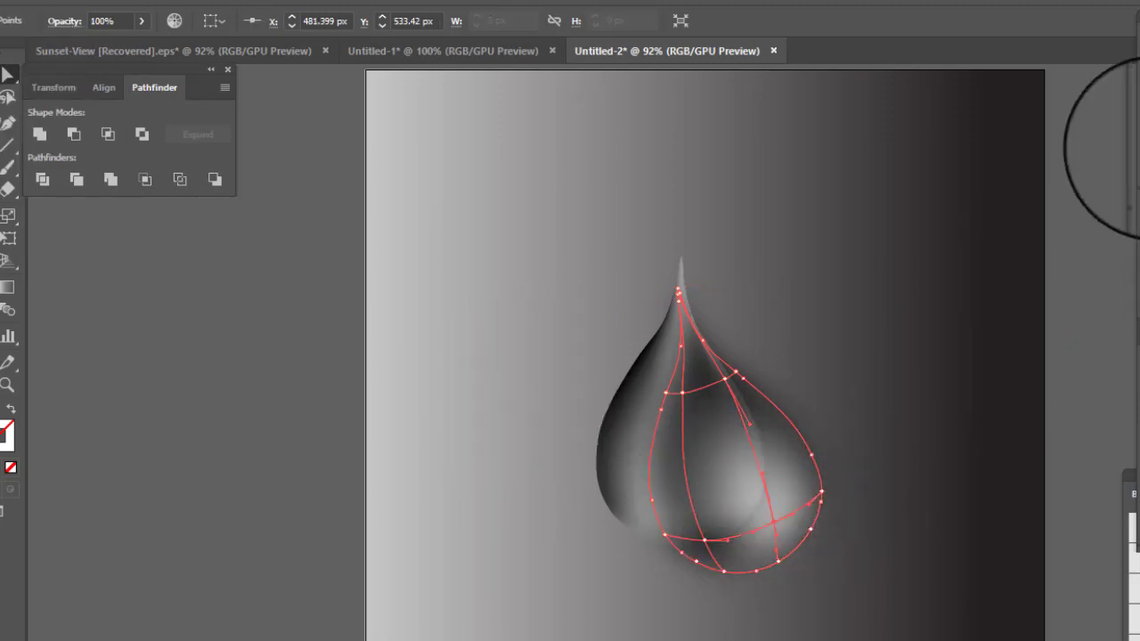
right_click(780, 426)
mouse_move(886, 528)
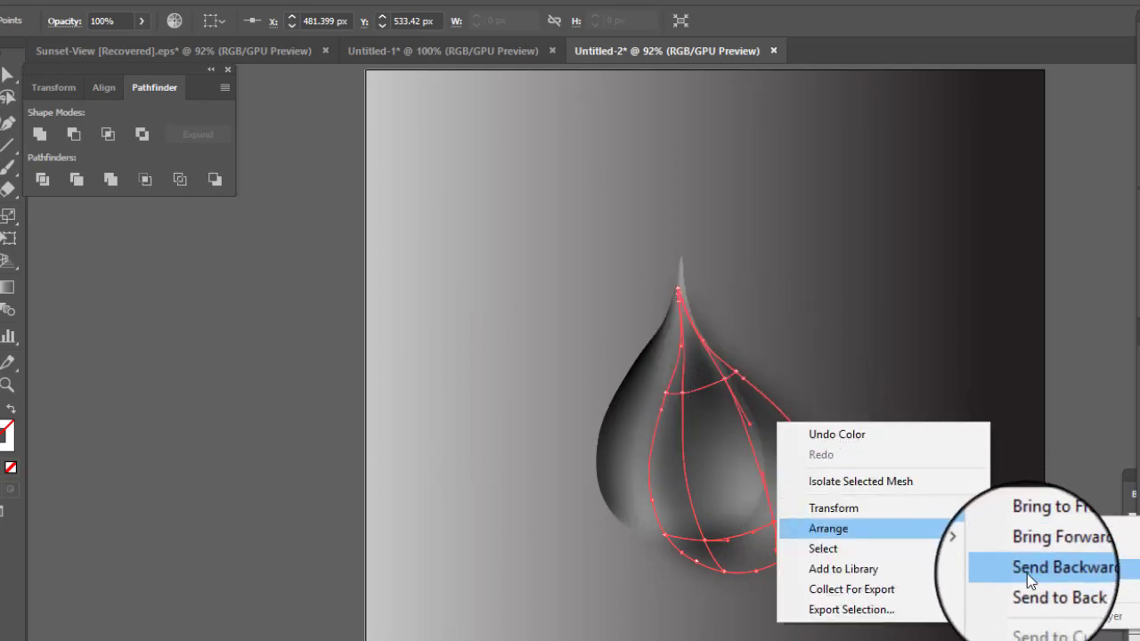
left_click(1027, 574)
left_click(861, 393)
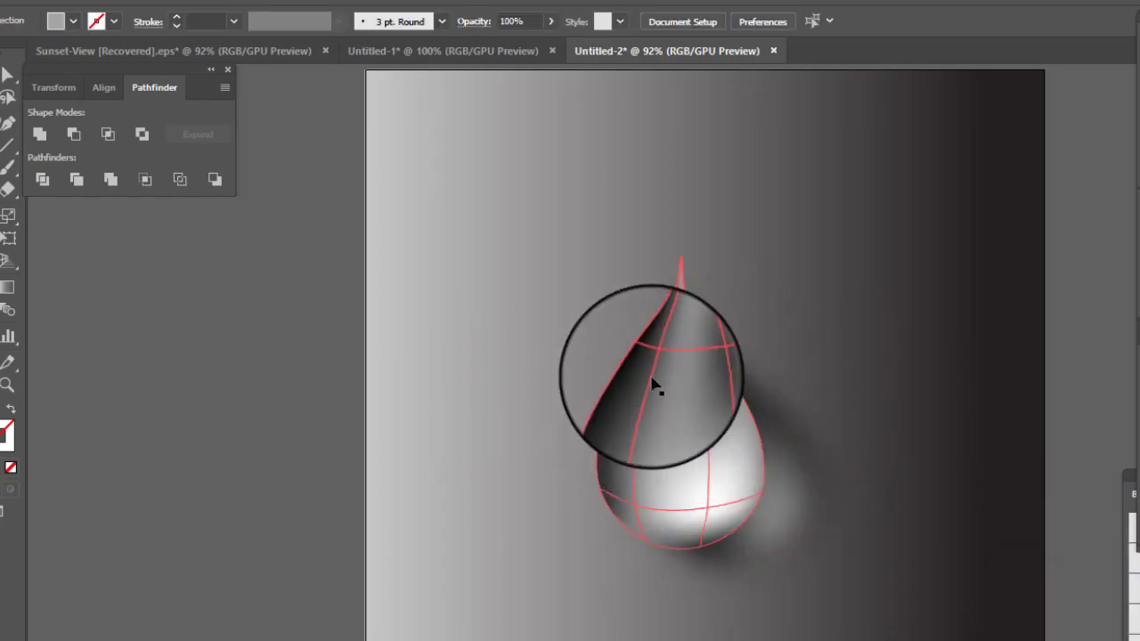
Try different grey fills on the water drop's upper-right inner mesh point
left_click(702, 356)
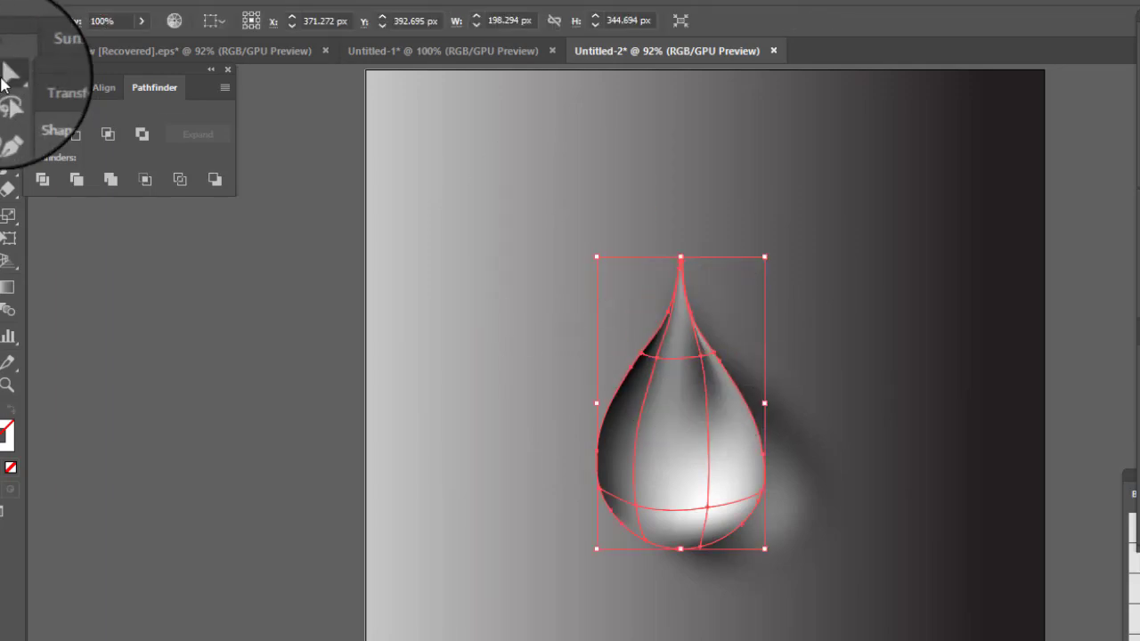
left_click(7, 77)
left_click(701, 356)
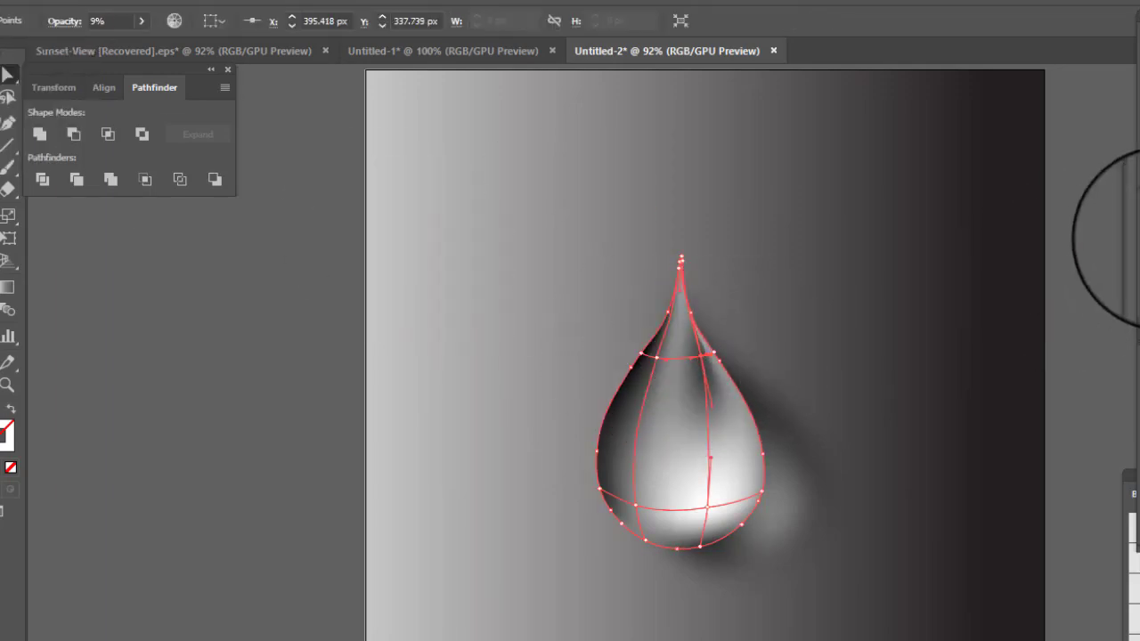
left_click(1139, 130)
left_click(1139, 130)
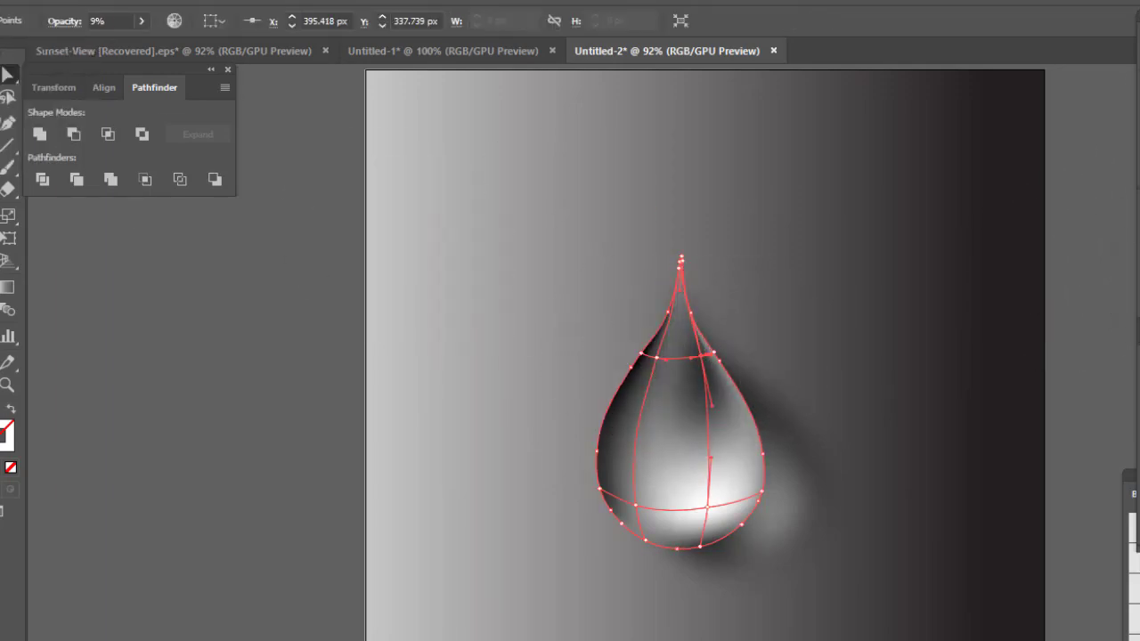
left_click(1138, 178)
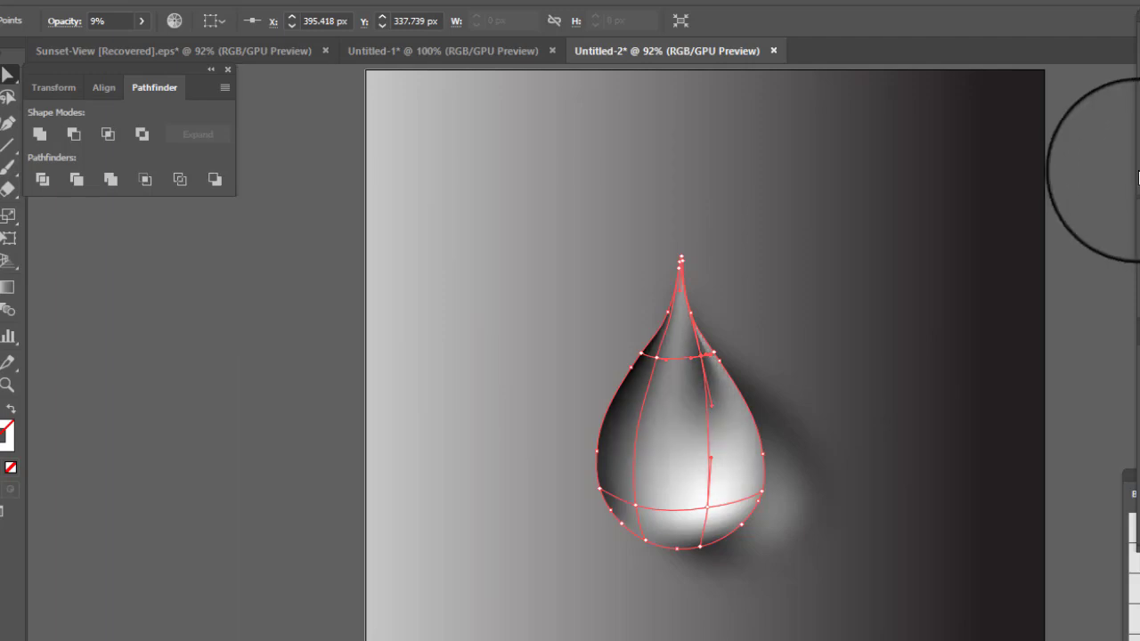
Set the opacity of the water drop's upper-right inner mesh point to 63%
left_click(8, 384)
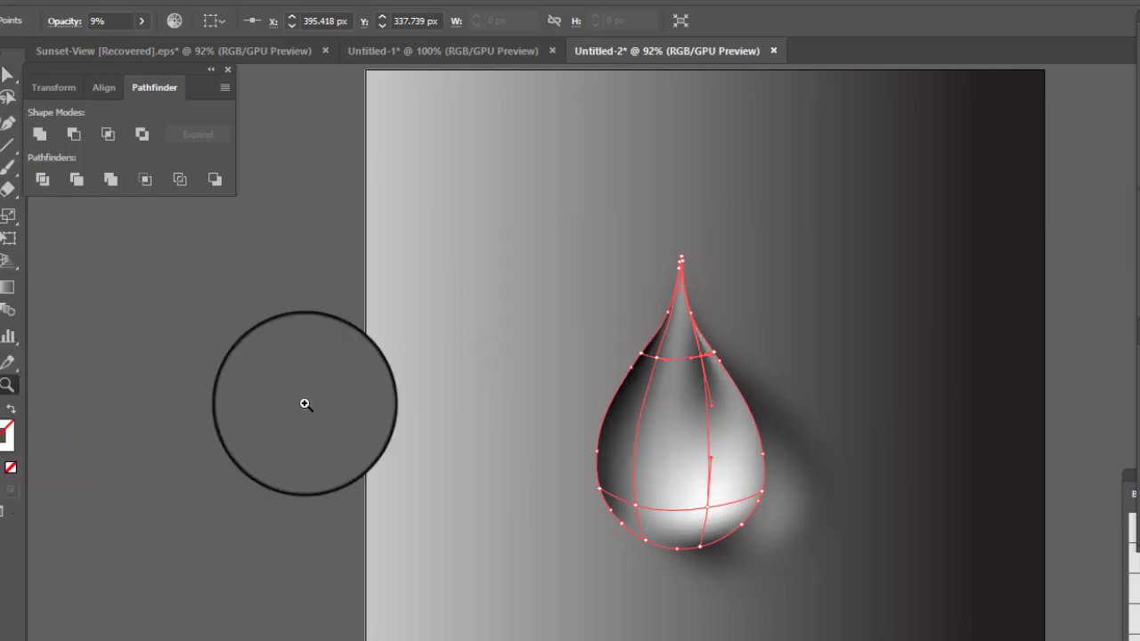
left_click(755, 370)
left_click(642, 424)
left_click(681, 427)
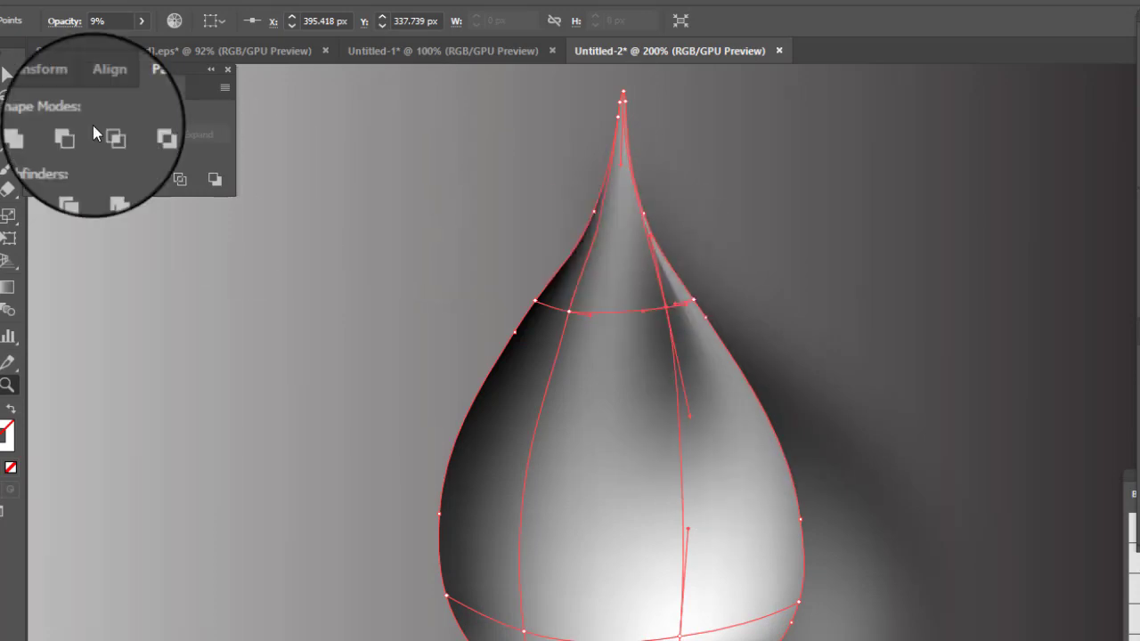
left_click(7, 75)
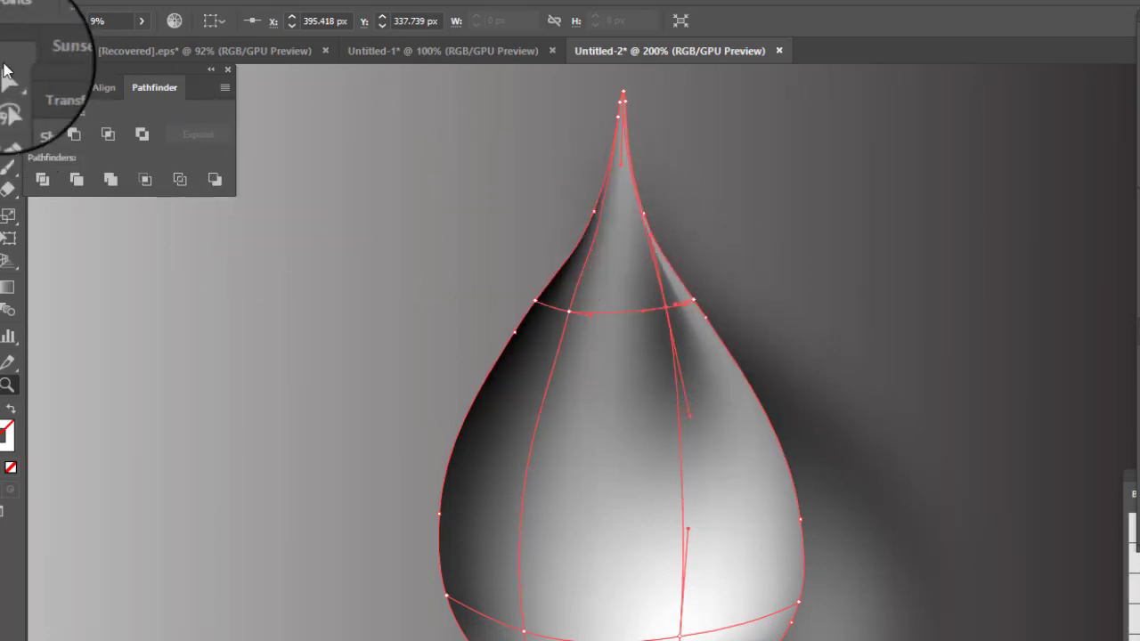
left_click(736, 273)
left_click(666, 308)
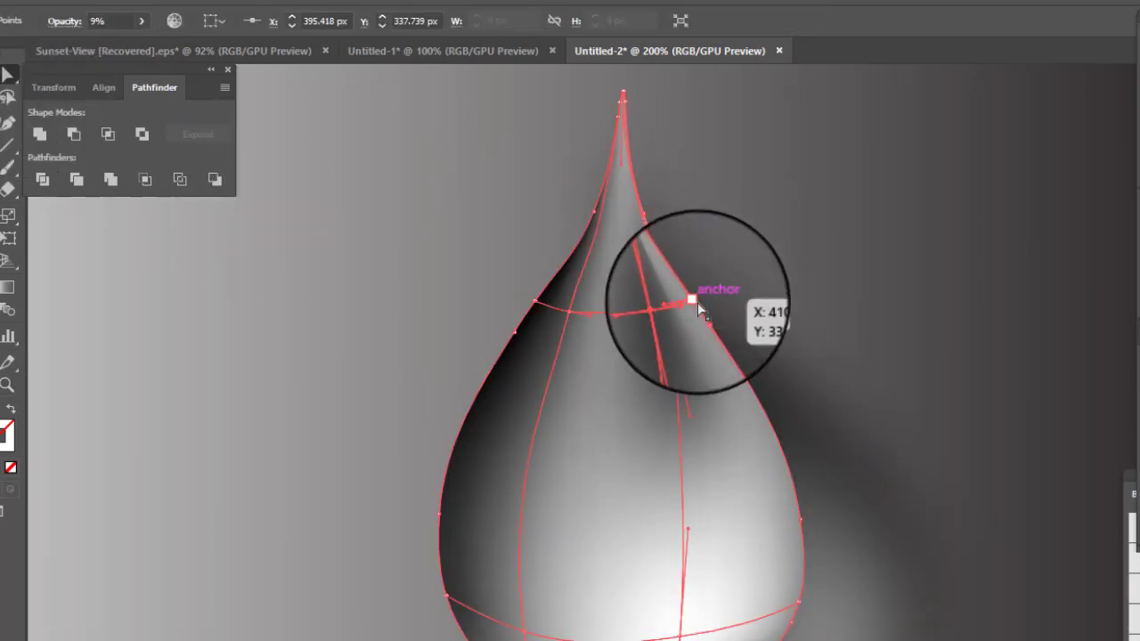
left_click(645, 213, "shift")
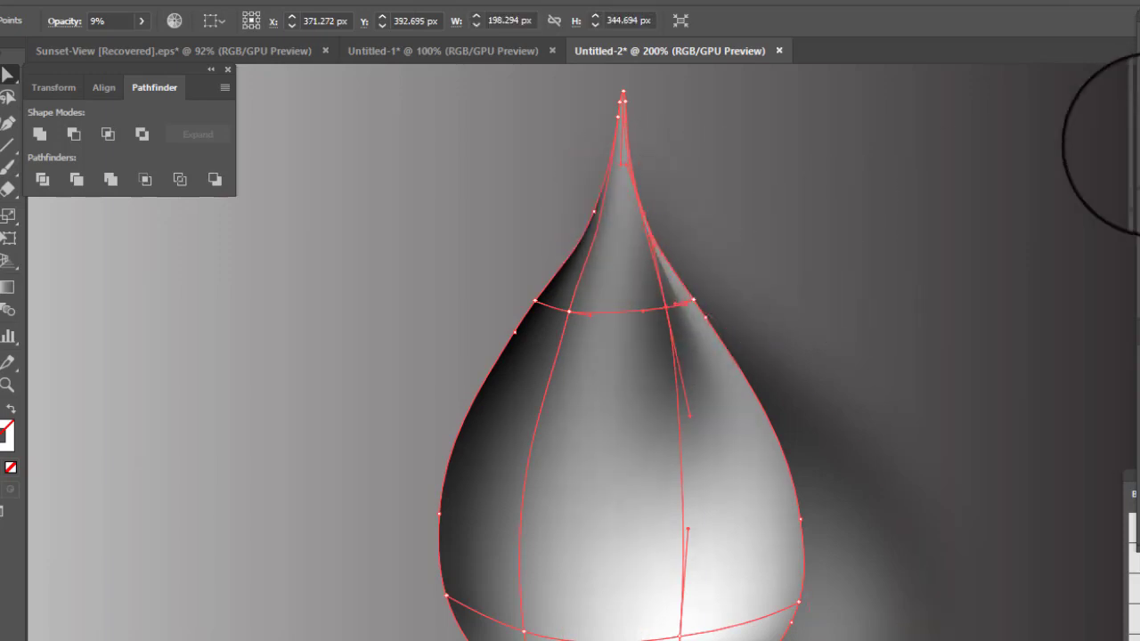
left_click(666, 309)
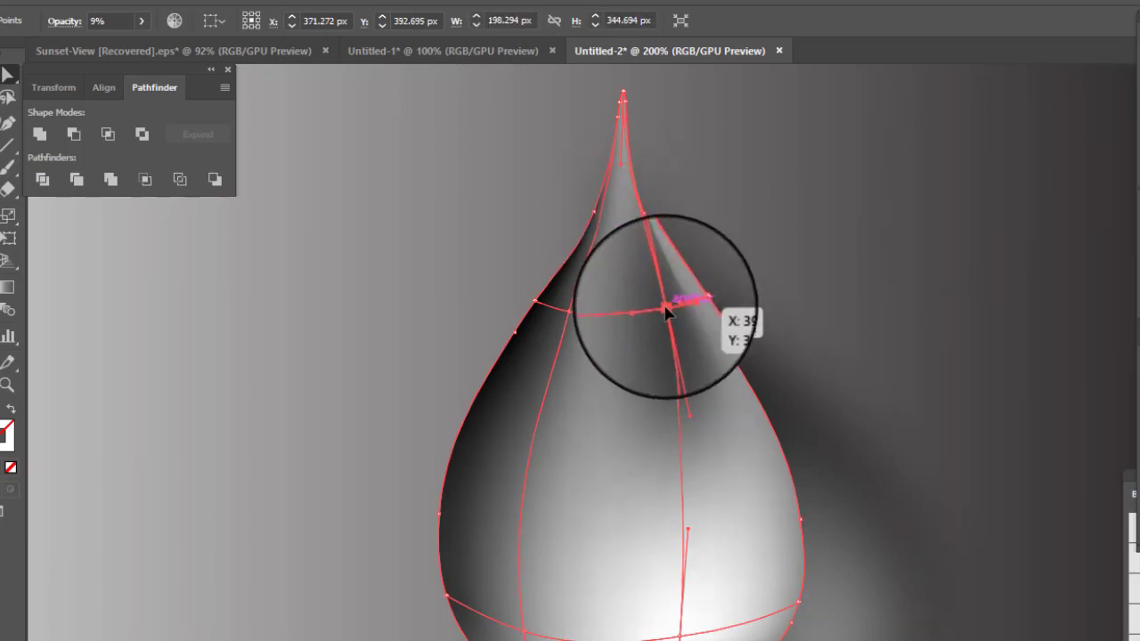
left_click(141, 20)
left_click_drag(132, 44, 112, 44)
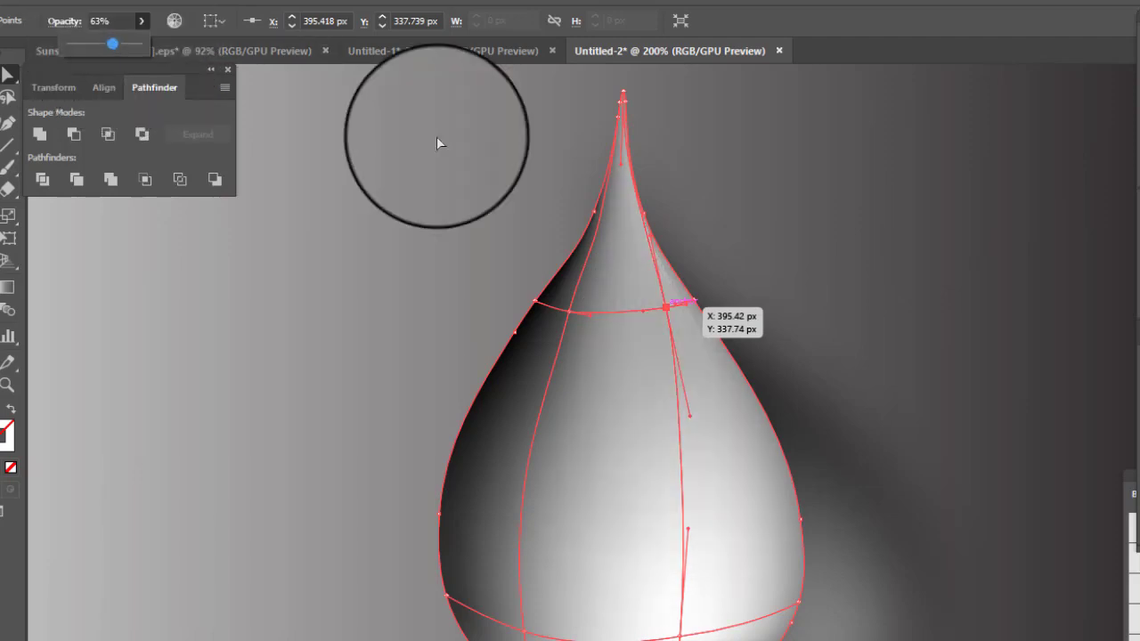
Recolour the water drop's upper-right inner mesh point a darker grey
left_click(829, 167)
left_click(667, 308)
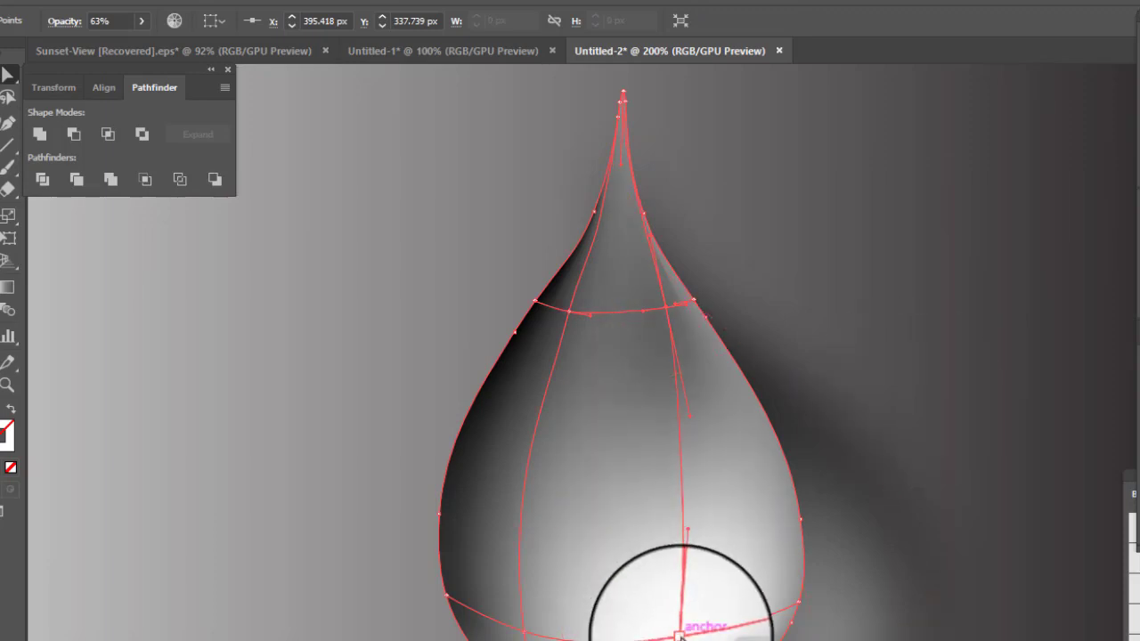
Try an opacity of 60% on the selected water drop mesh
left_click(682, 630)
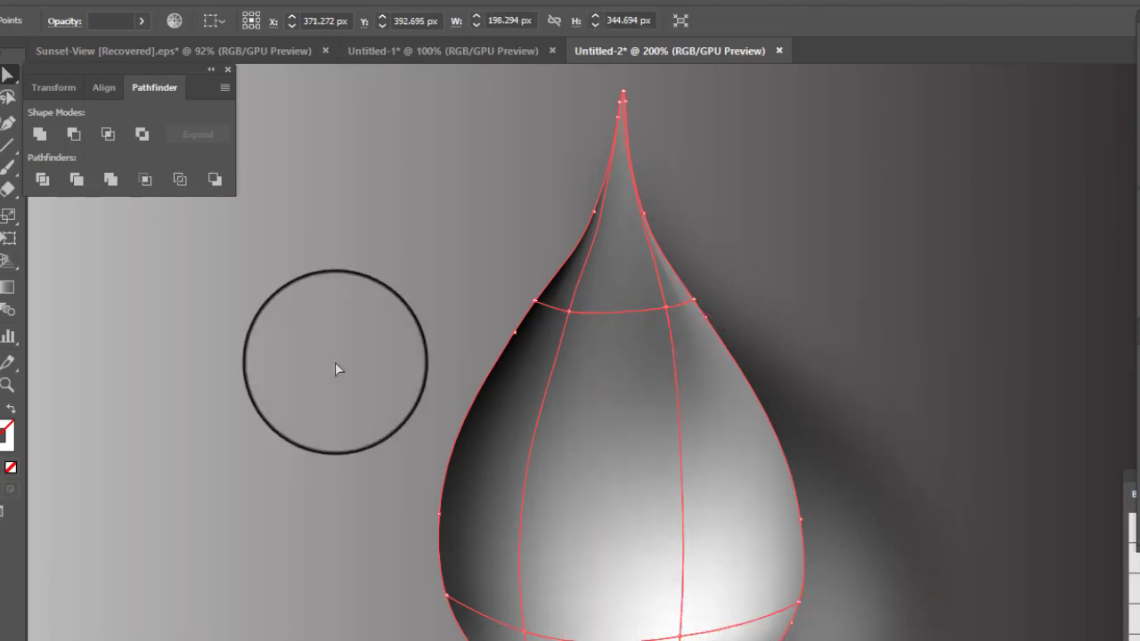
left_click(143, 21)
left_click_drag(140, 43, 109, 45)
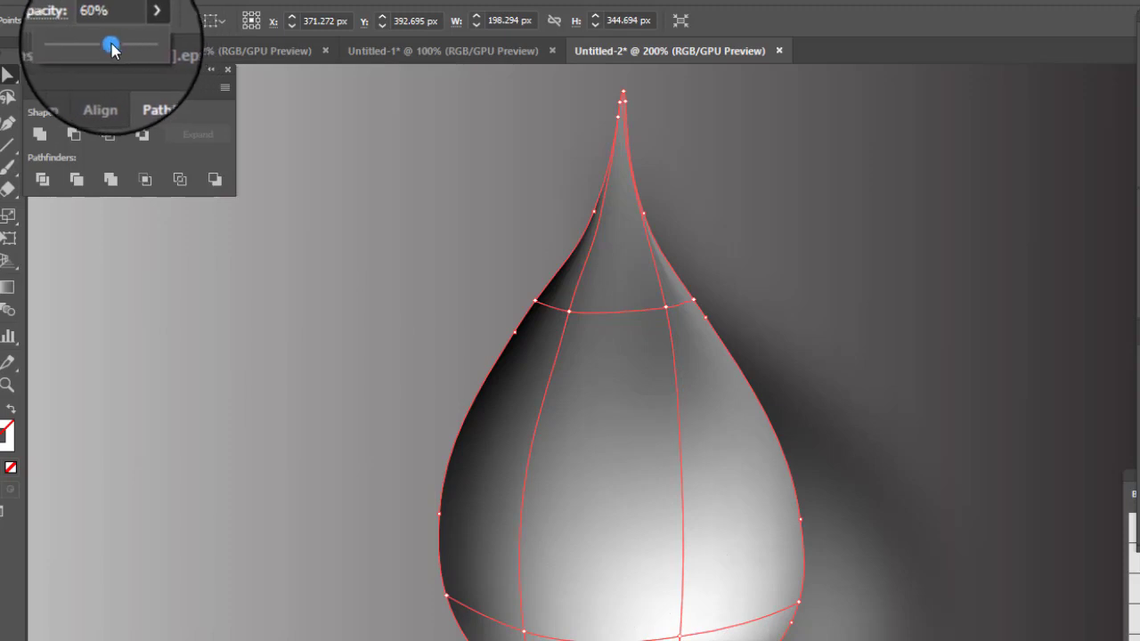
left_click(278, 237)
left_click(304, 315)
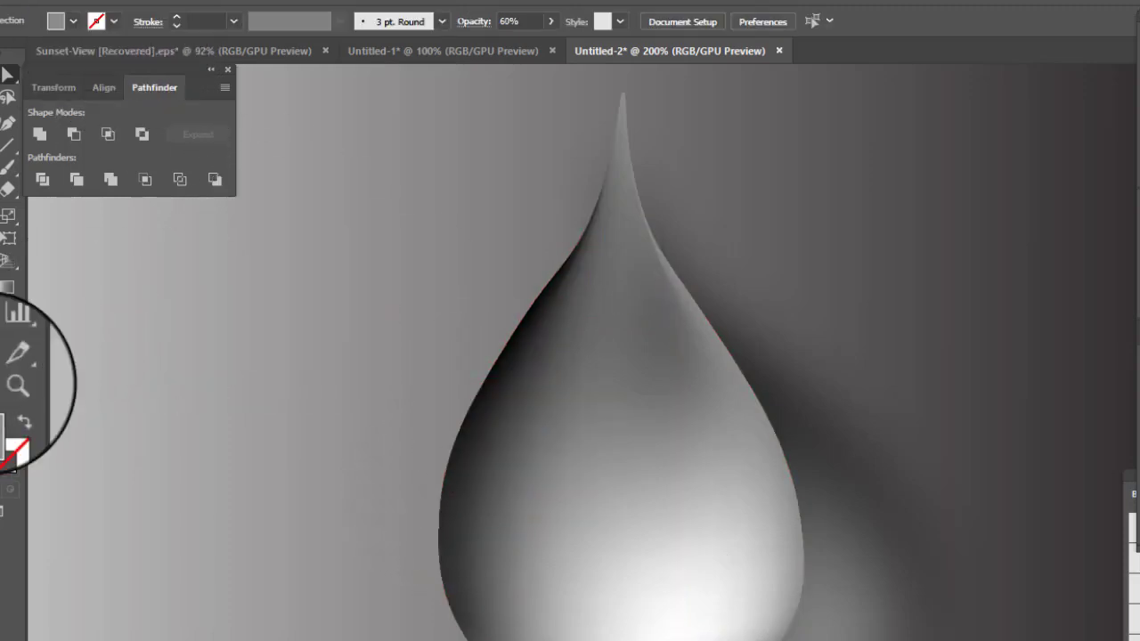
Draw a circle about 31 px across beside the water drop and fill it white
mouse_move(319, 271)
left_mouse_down()
mouse_move(371, 315)
mouse_move(366, 351)
mouse_move(402, 350)
left_mouse_up()
left_click(73, 21)
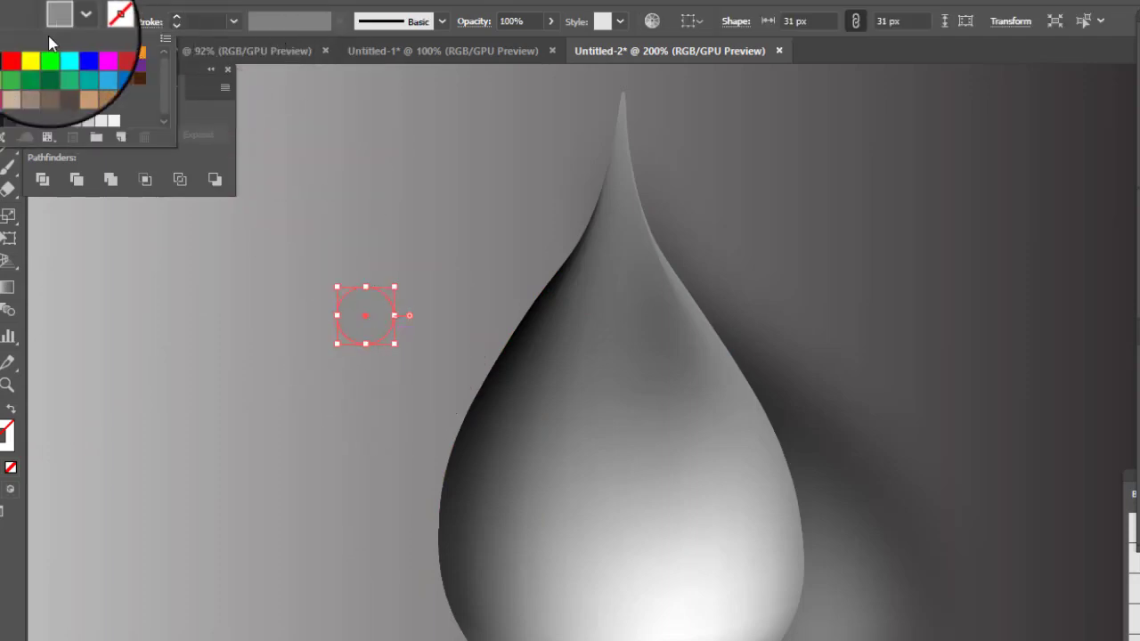
left_click(1, 53)
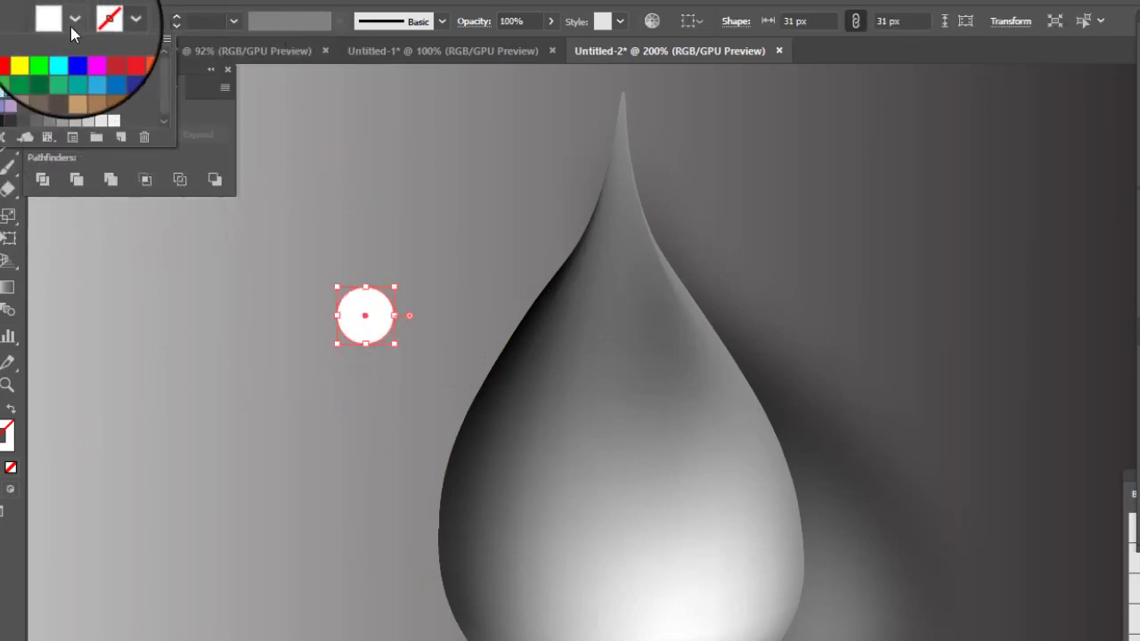
left_click(73, 22)
Reshape the white circle with curved anchors into a thin crescent about 69 px wide and 191 px tall
left_click(6, 123)
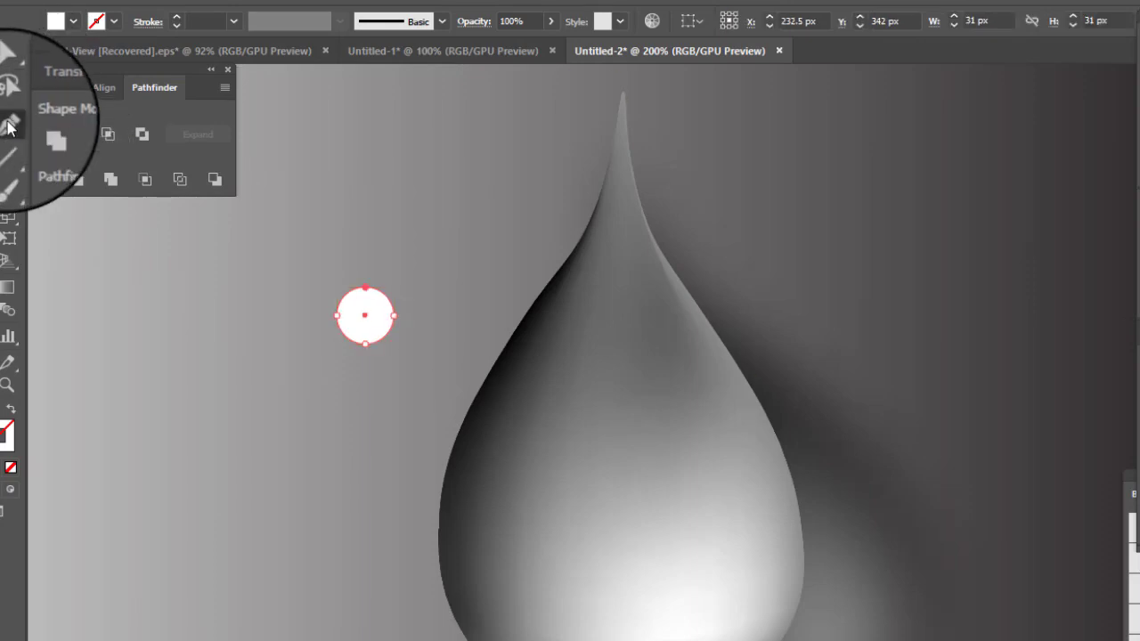
left_click_drag(365, 287, 409, 184)
left_click_drag(365, 349, 420, 492)
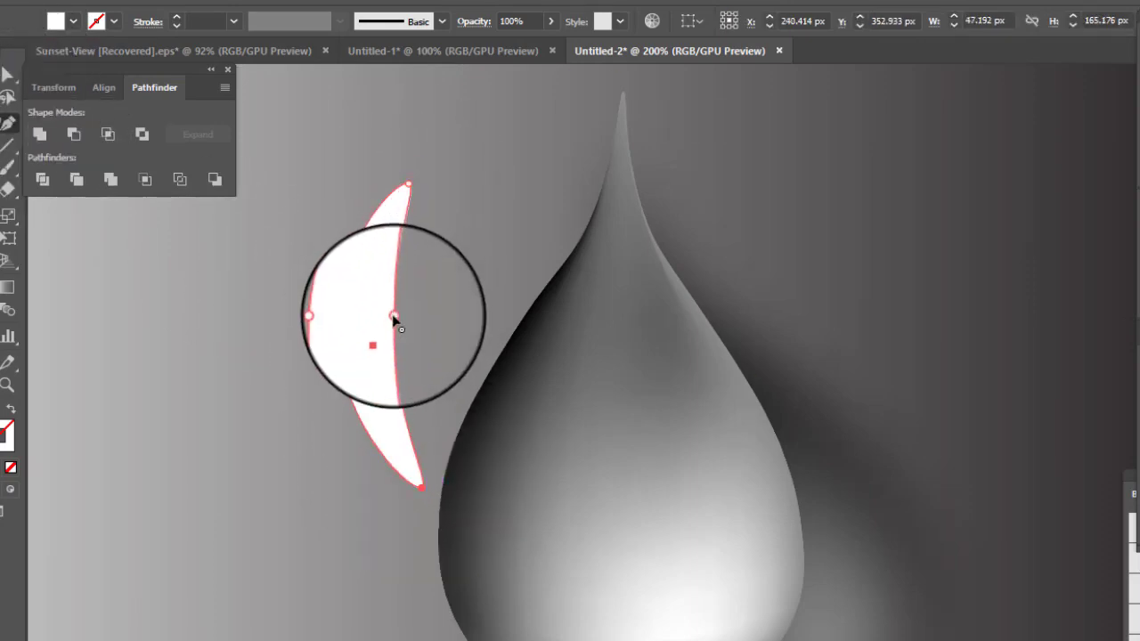
left_click_drag(393, 317, 362, 319)
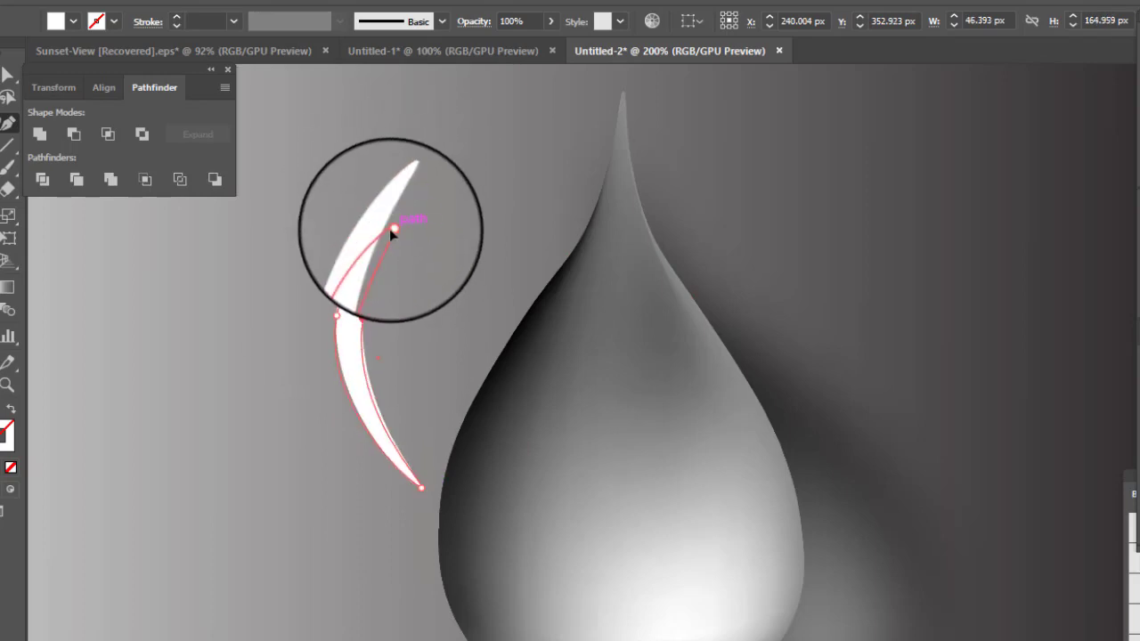
left_click_drag(416, 171, 464, 136)
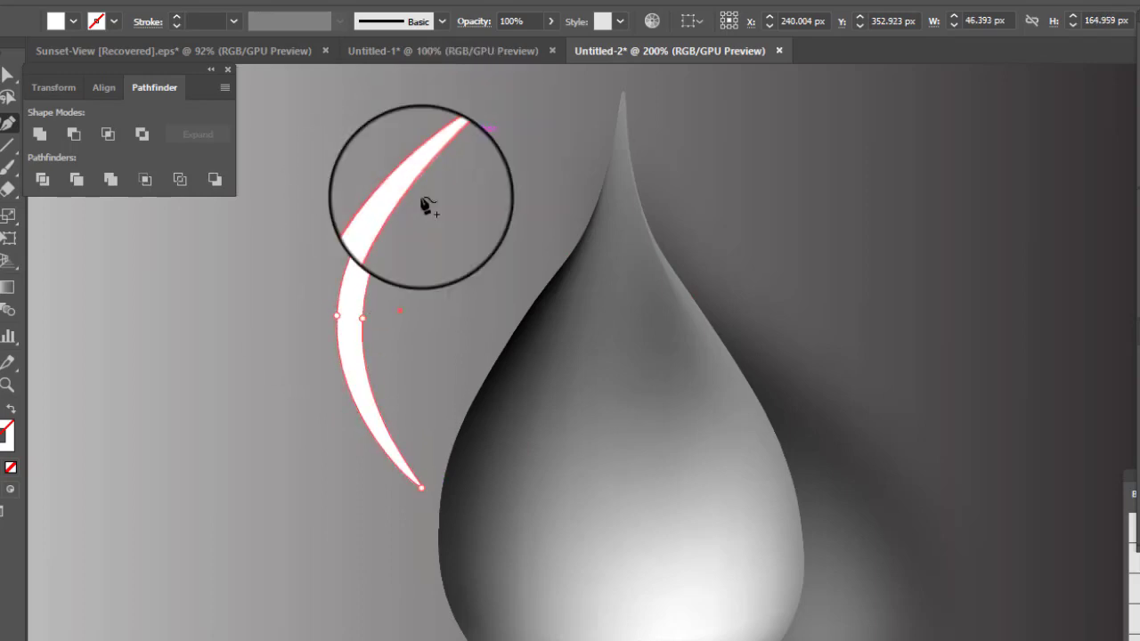
double_click(352, 321)
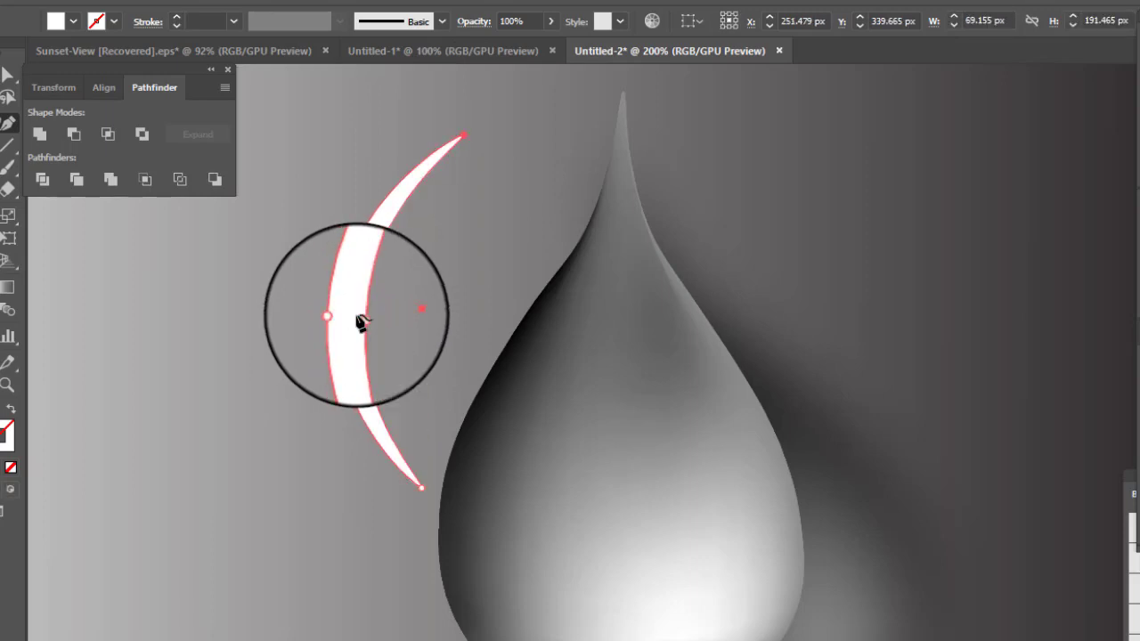
Place the white crescent along the drop's left side and pull its upper tip inward to follow the drop's edge
left_click(8, 75)
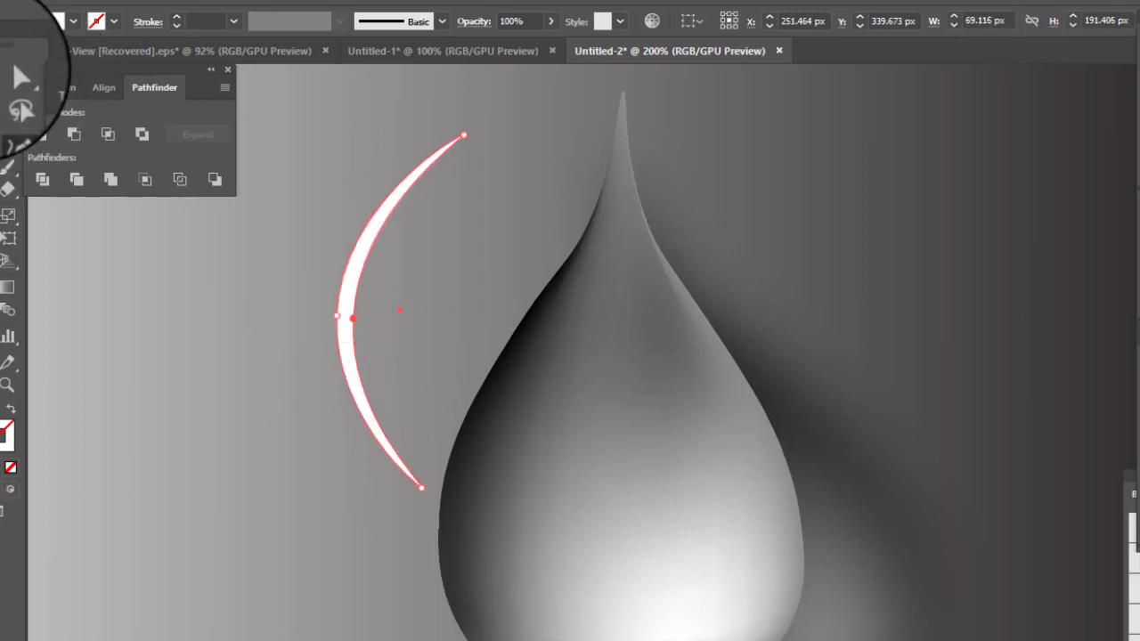
left_click_drag(346, 277, 461, 478)
left_click(8, 96)
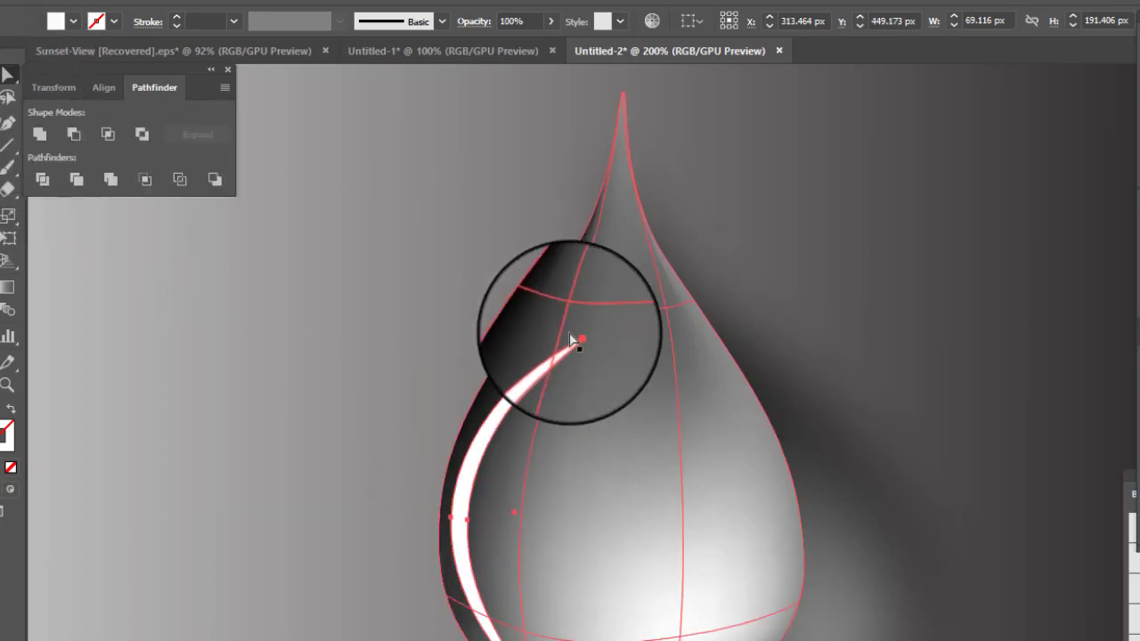
left_click_drag(579, 336, 508, 377)
left_click(8, 123)
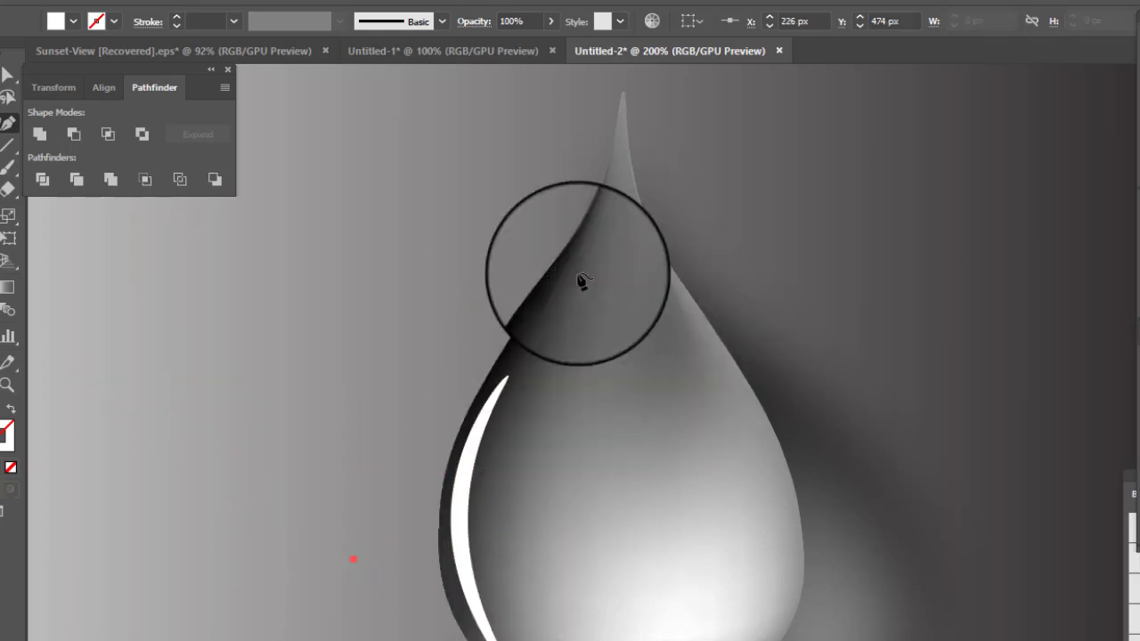
left_click(7, 75)
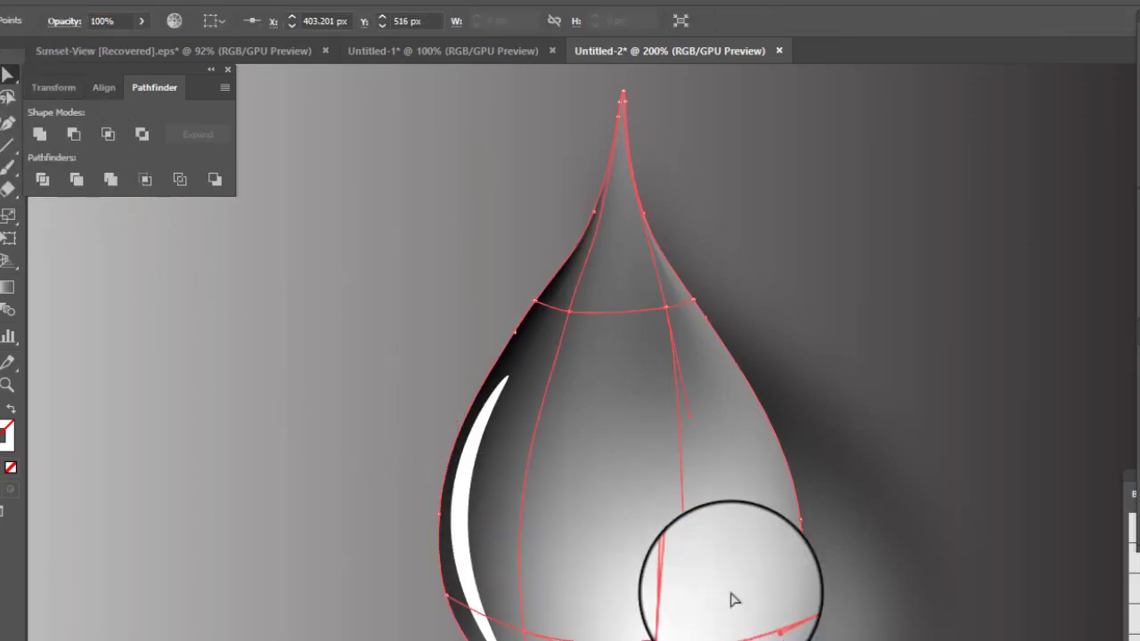
left_click(800, 520)
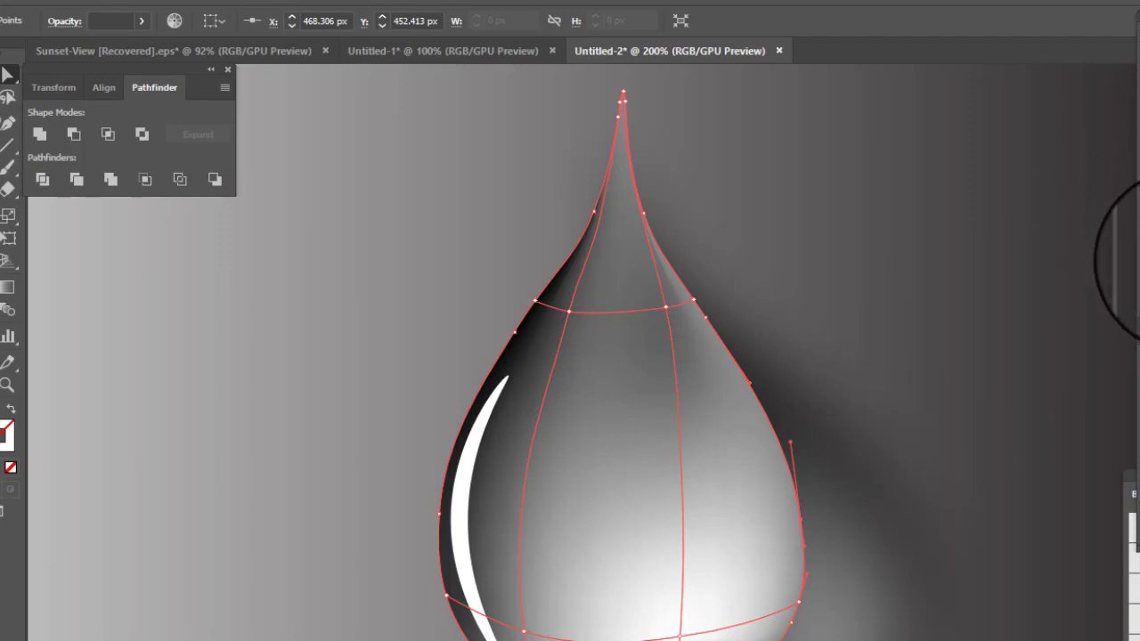
left_click(960, 332)
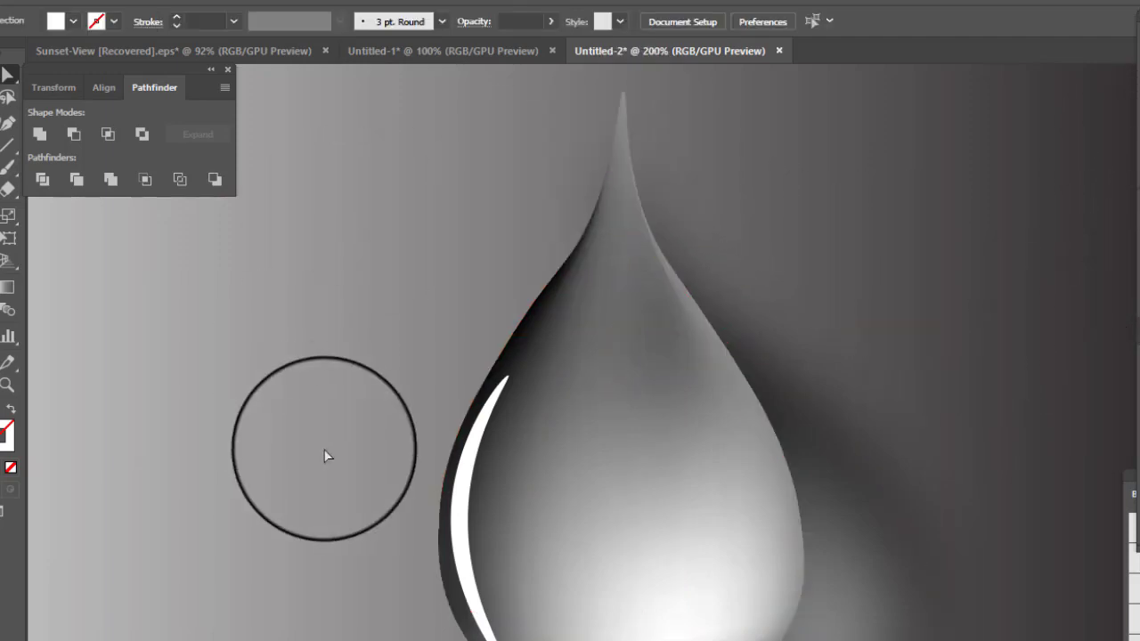
Duplicate the white crescent highlight and place the copy just to the right of the original
left_click_drag(473, 511, 525, 458)
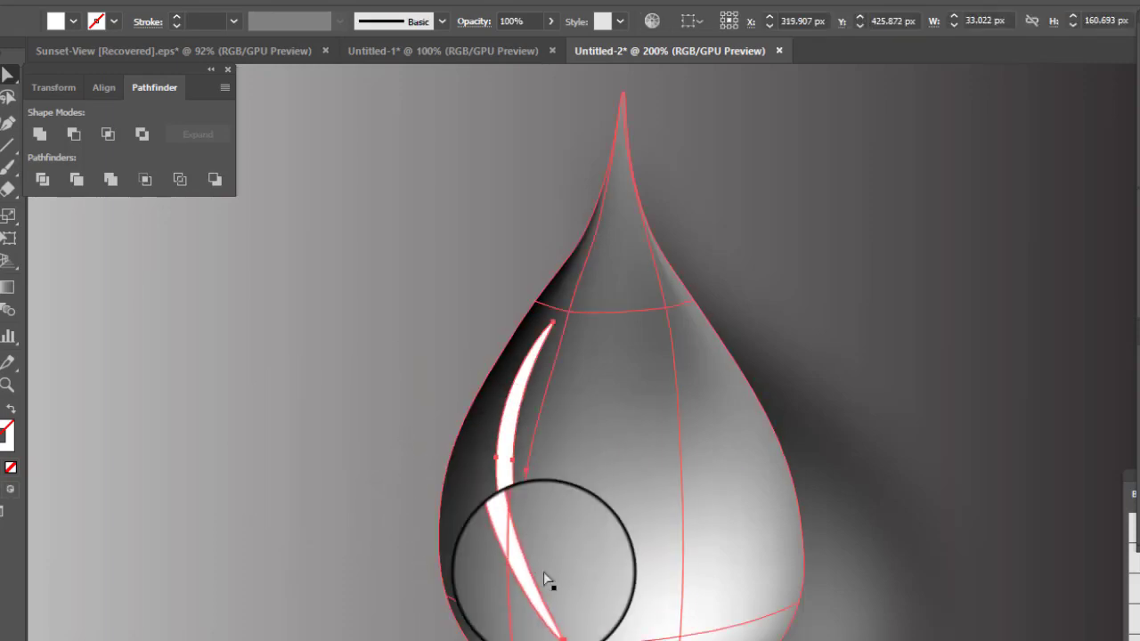
key("ctrl+z")
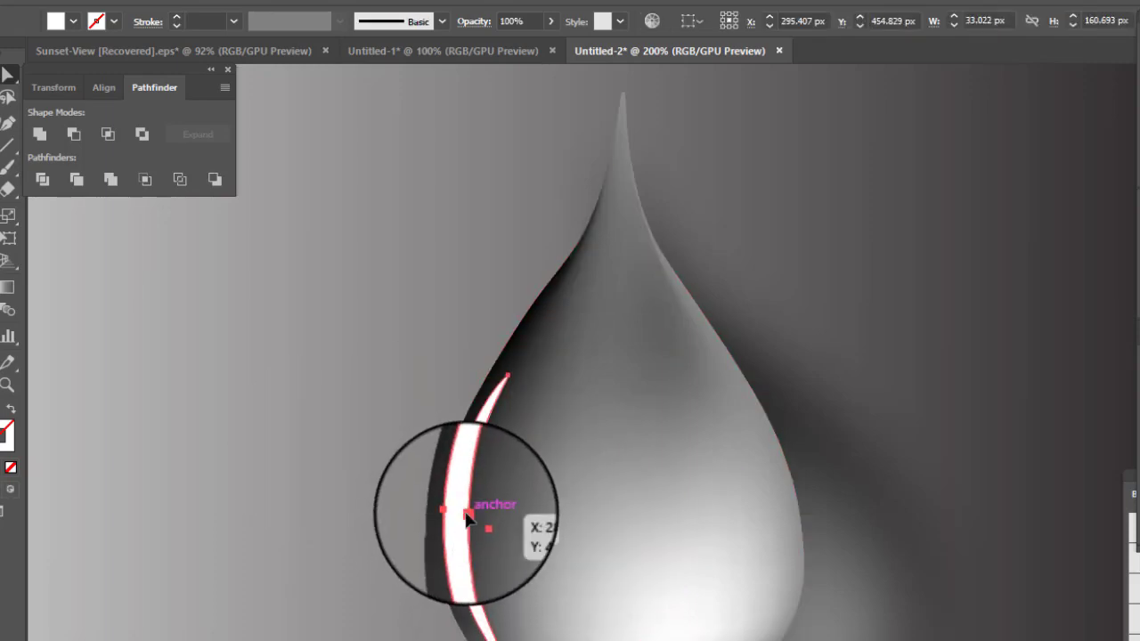
left_click_drag(459, 533, 488, 526)
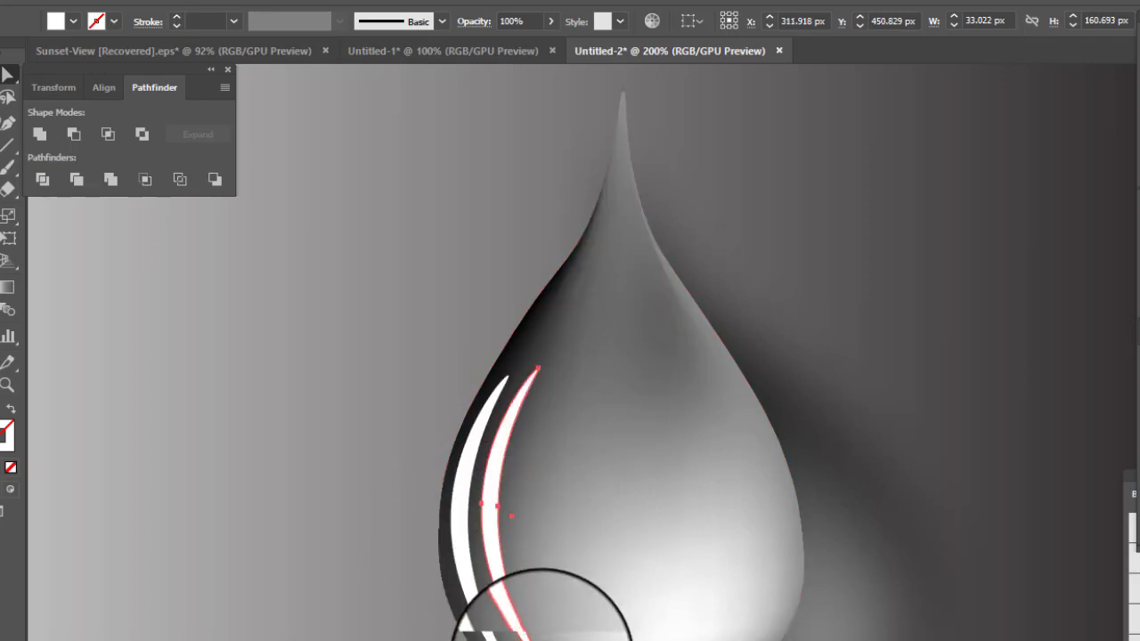
mouse_move(542, 634)
left_mouse_down()
mouse_move(524, 627)
mouse_move(548, 621)
mouse_move(543, 633)
mouse_move(504, 558)
mouse_move(543, 562)
mouse_move(549, 576)
mouse_move(539, 631)
left_mouse_up()
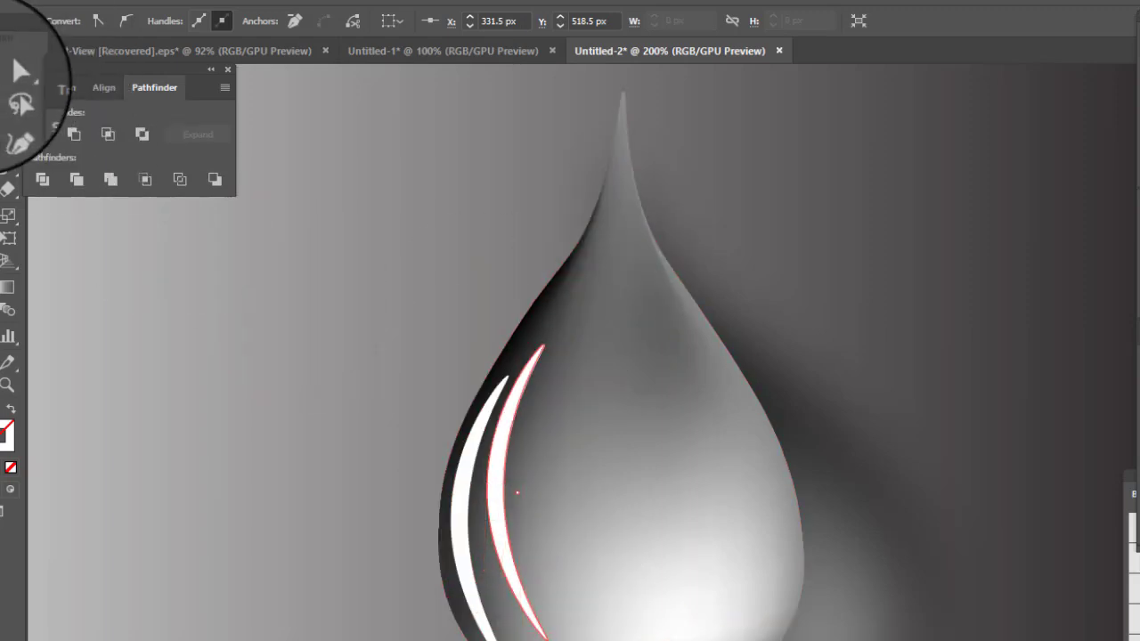
Shrink the copied crescent to about 16 px by 119 px and move it against the drop's left edge
left_click(7, 74)
left_click(538, 365)
left_click_drag(548, 345, 530, 422)
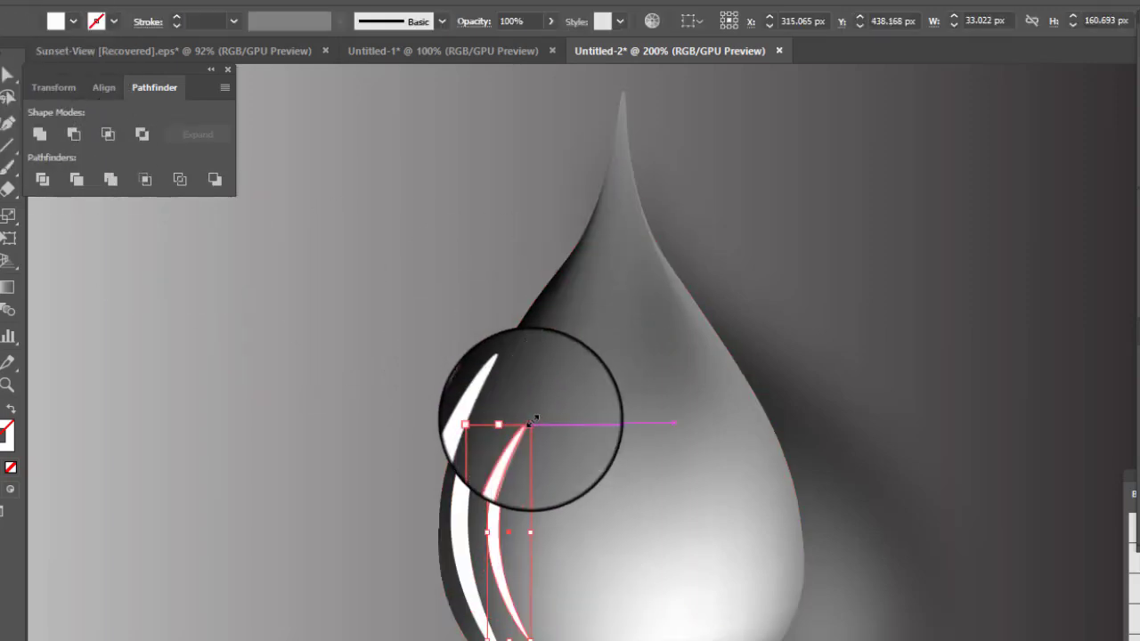
left_click_drag(530, 533, 489, 478)
left_click_drag(493, 413, 446, 465)
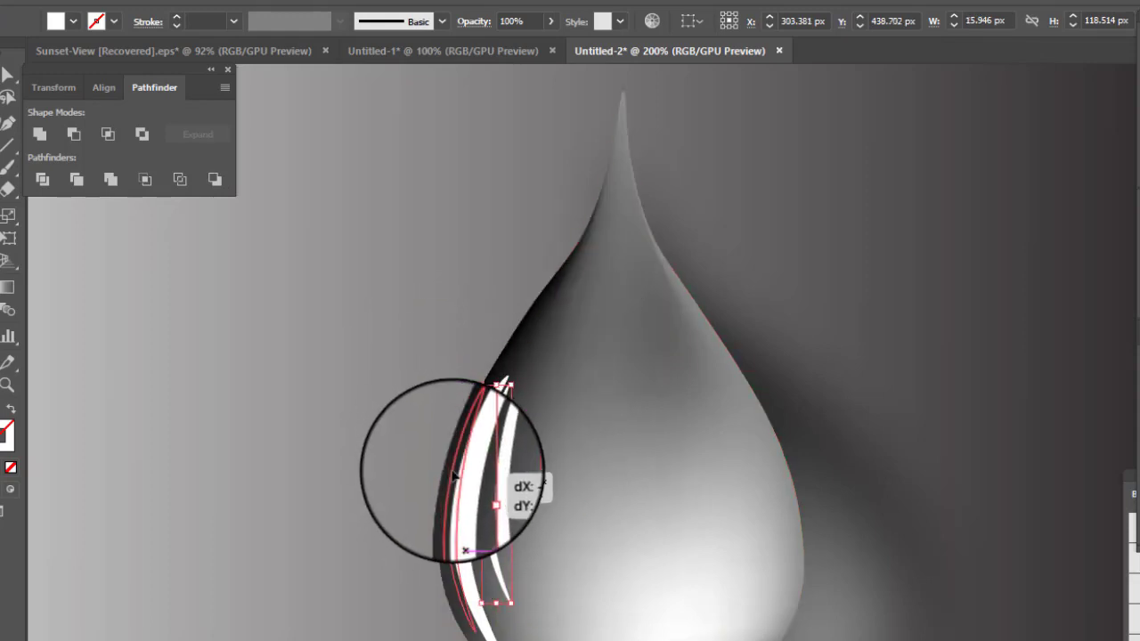
left_click(402, 425)
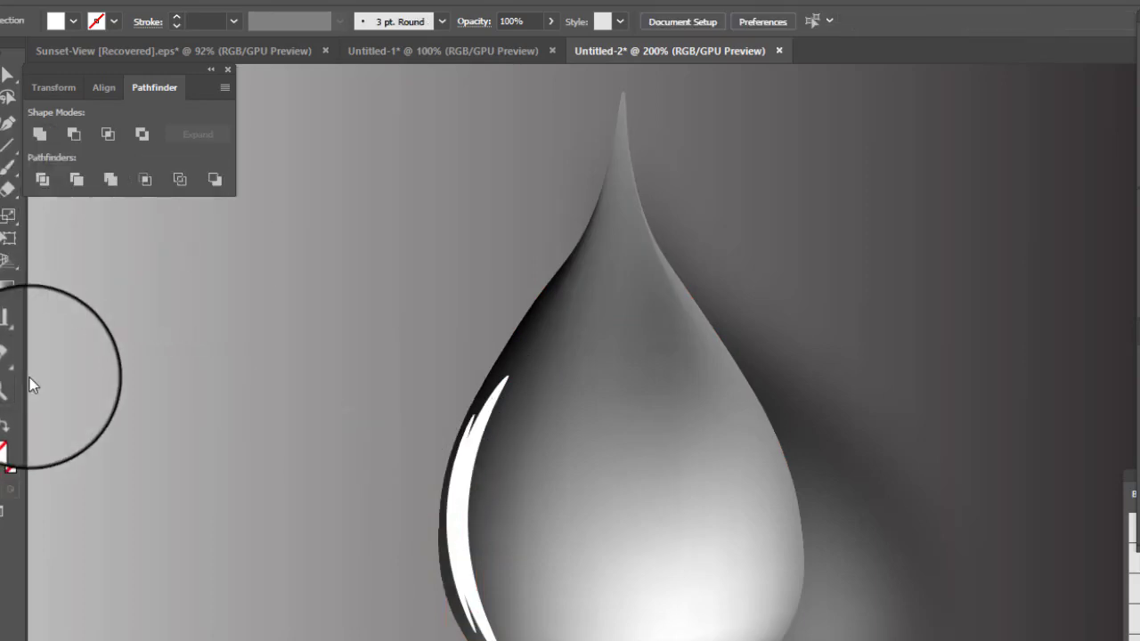
Separate the larger crescent from the small one by moving it inward, and delete the larger crescent
left_click(86, 640)
left_click(102, 640)
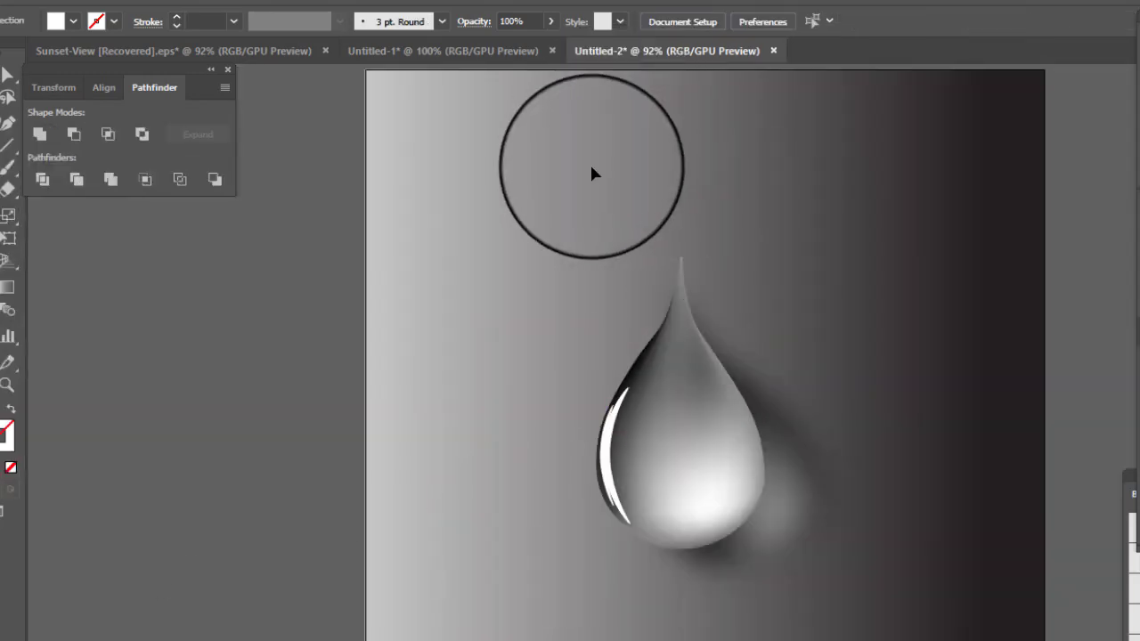
left_click_drag(594, 426, 623, 448)
left_click(522, 340)
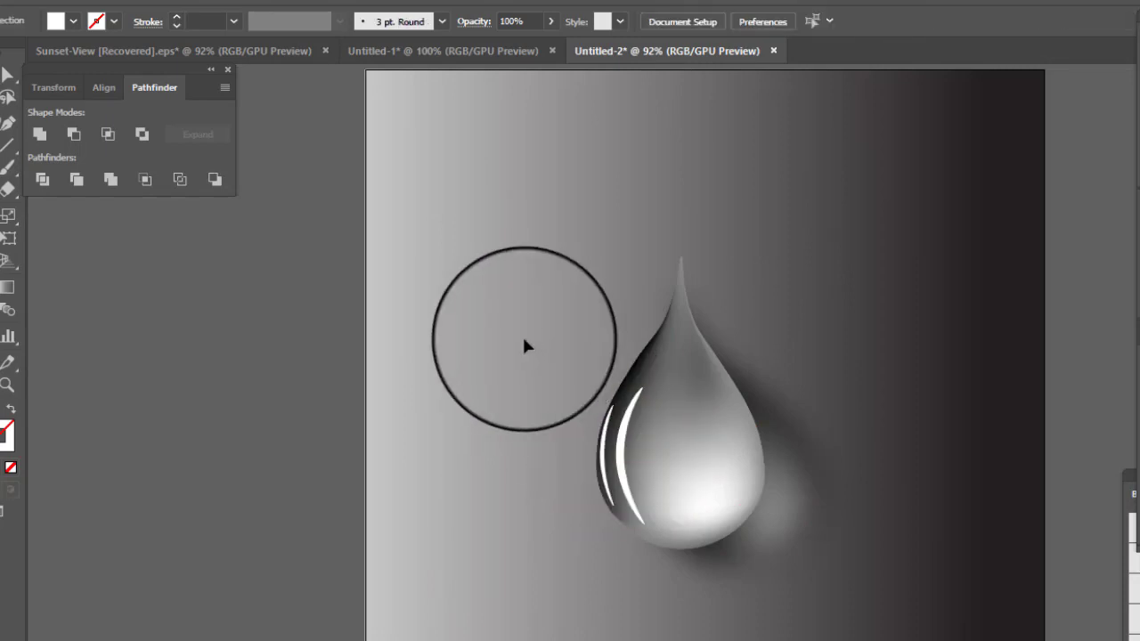
left_click(620, 449)
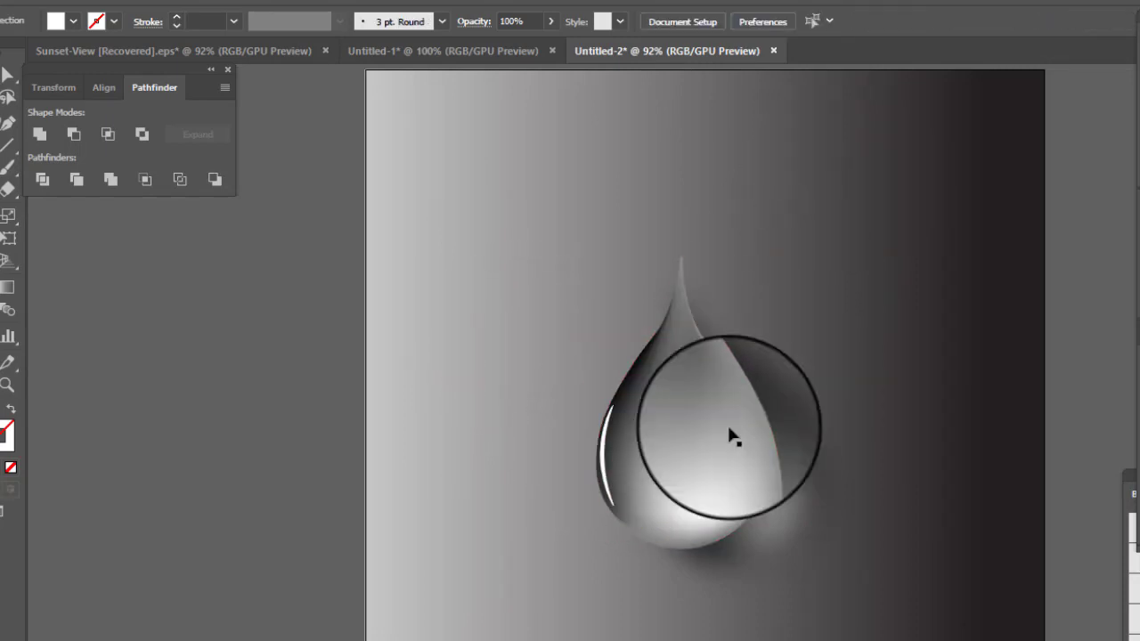
Try a lighter grey on the water drop's upper-right inner mesh point, and settle on a darker grey
left_click(703, 506)
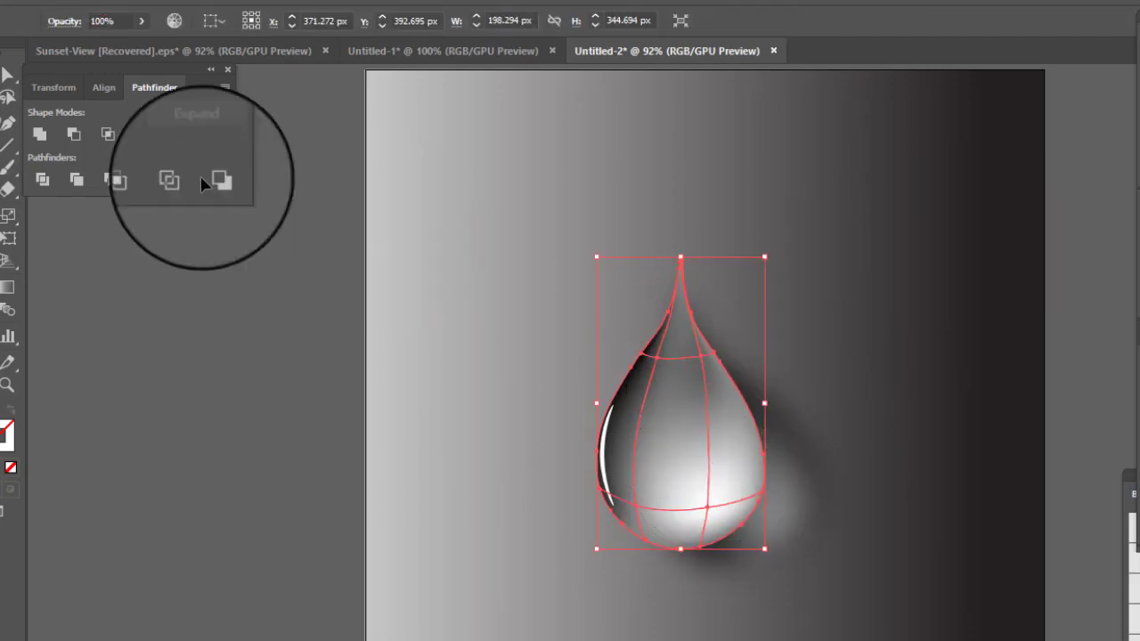
left_click(8, 74)
left_click(705, 357)
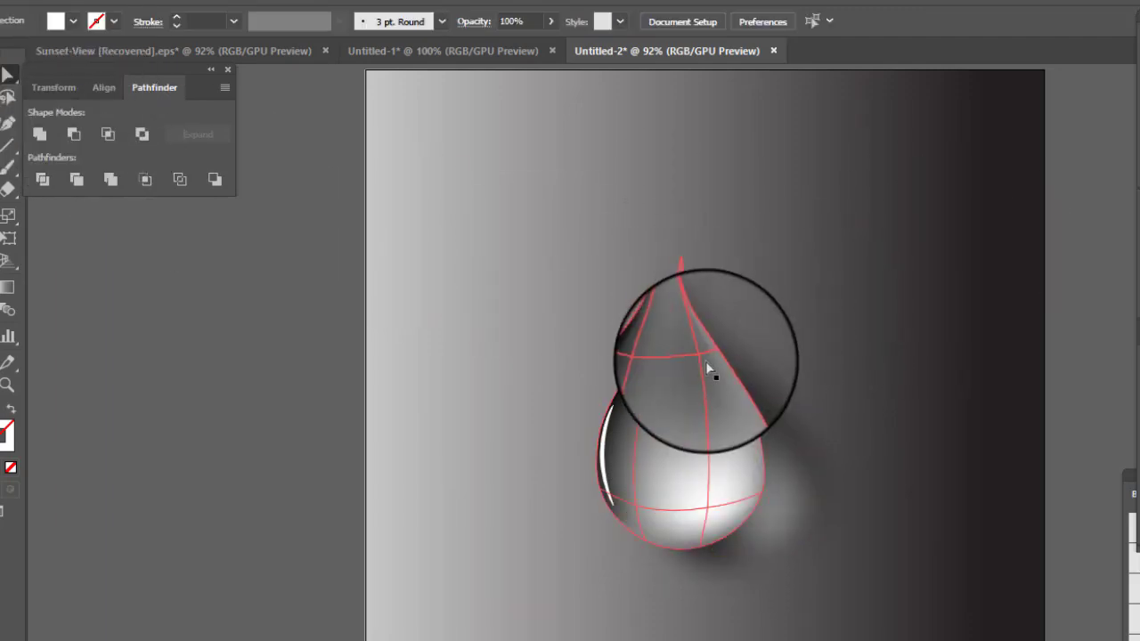
left_click(1139, 260)
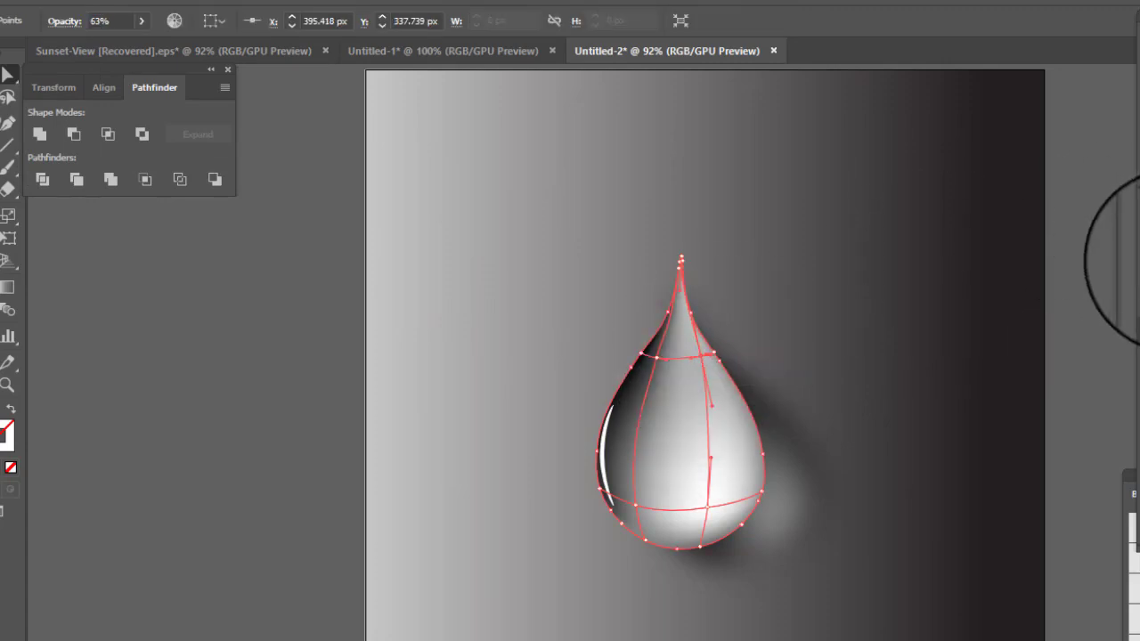
left_click(1139, 260)
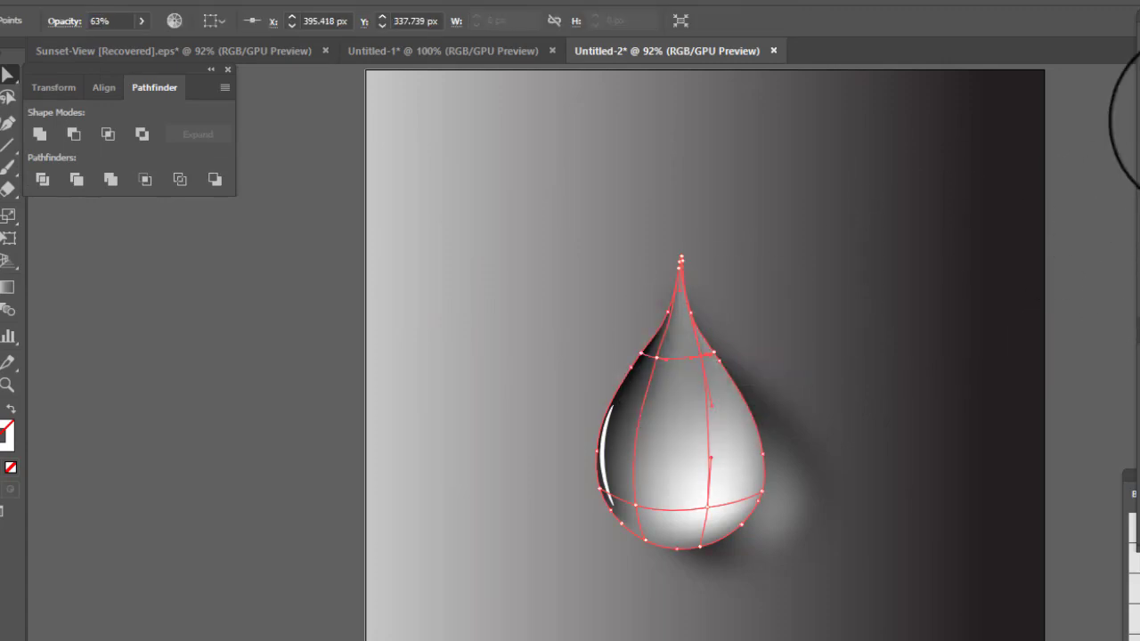
left_click(889, 189)
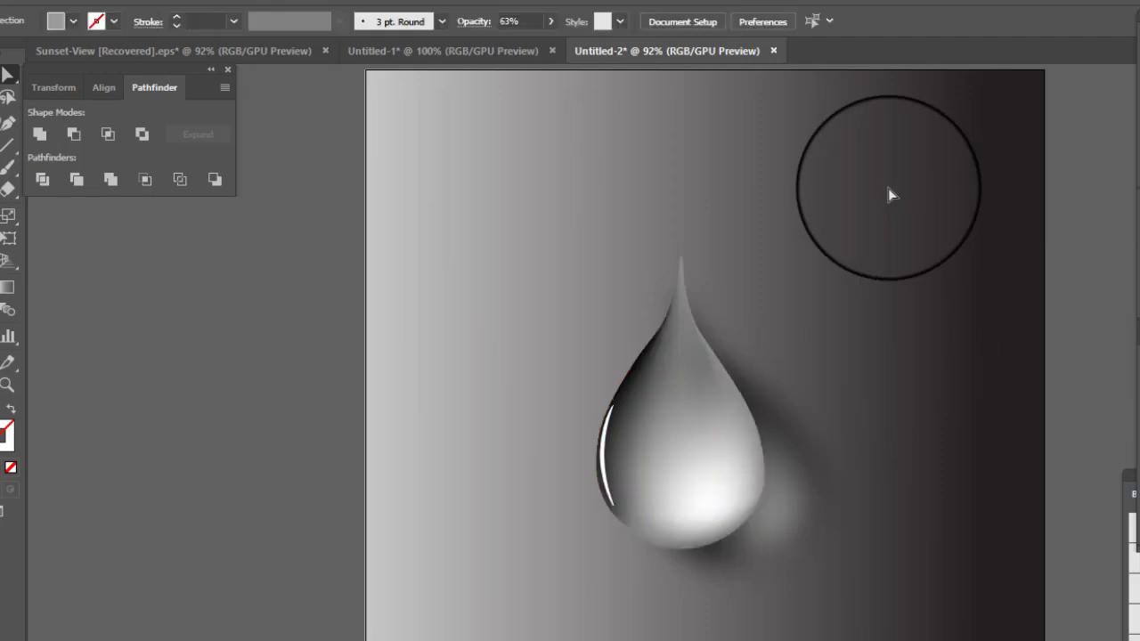
Select the mesh points at the water drop's tip and fill them black
left_click(681, 260)
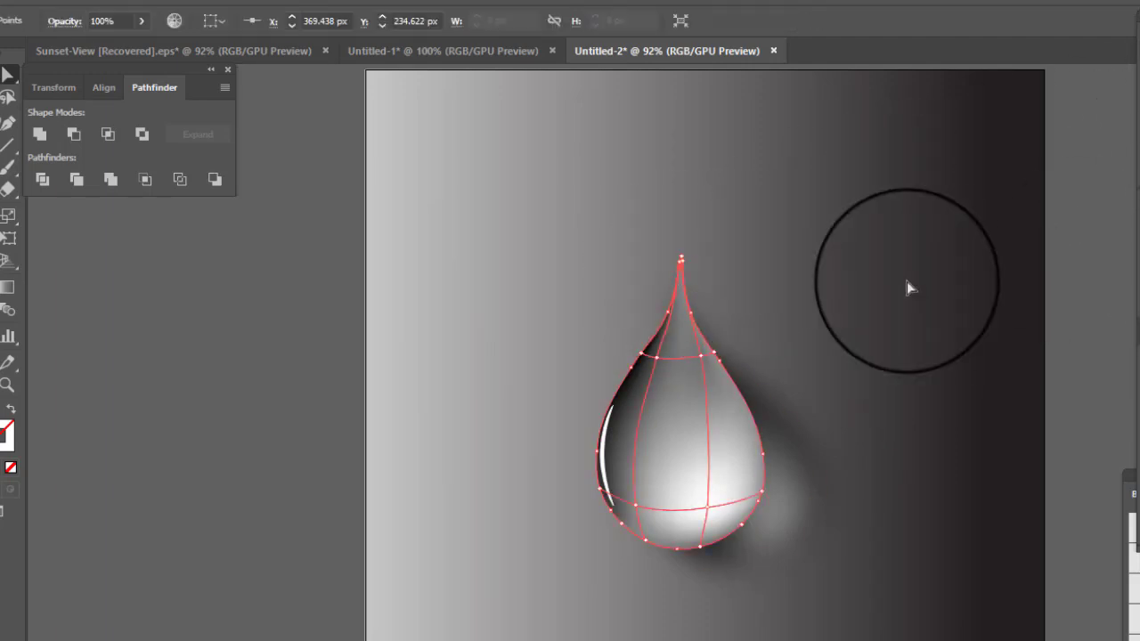
left_click(907, 282)
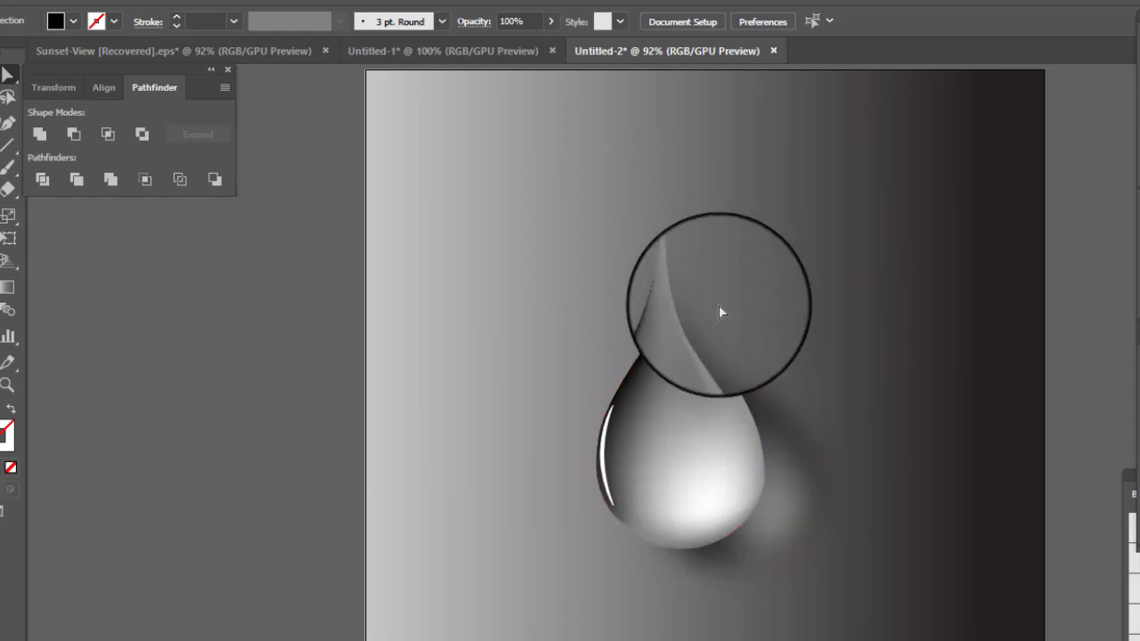
left_click(719, 306)
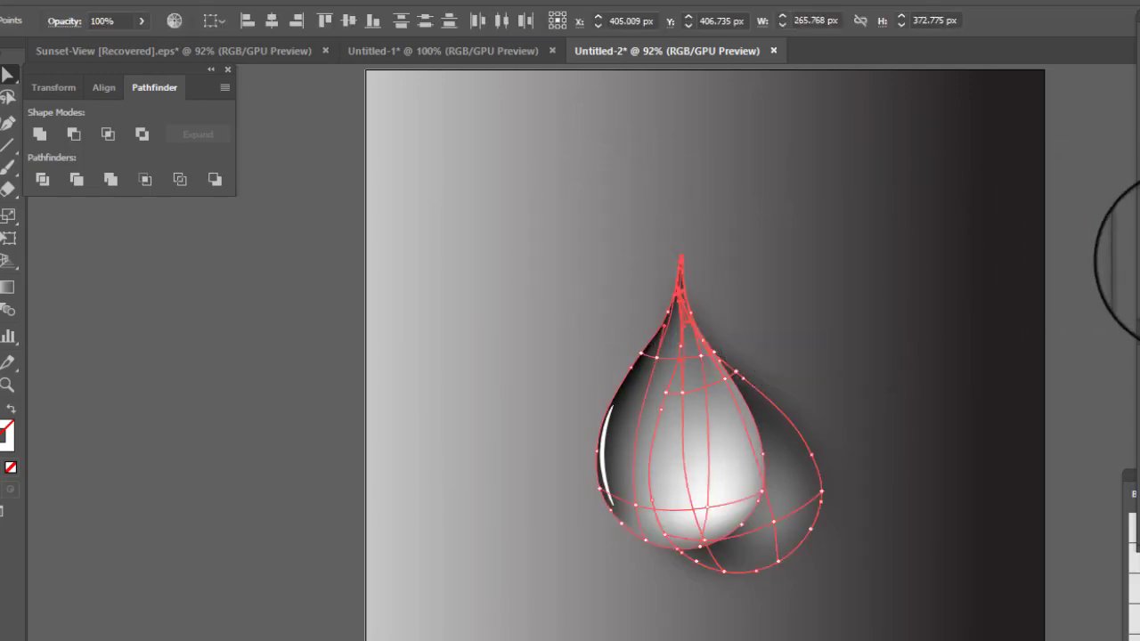
left_click(910, 216)
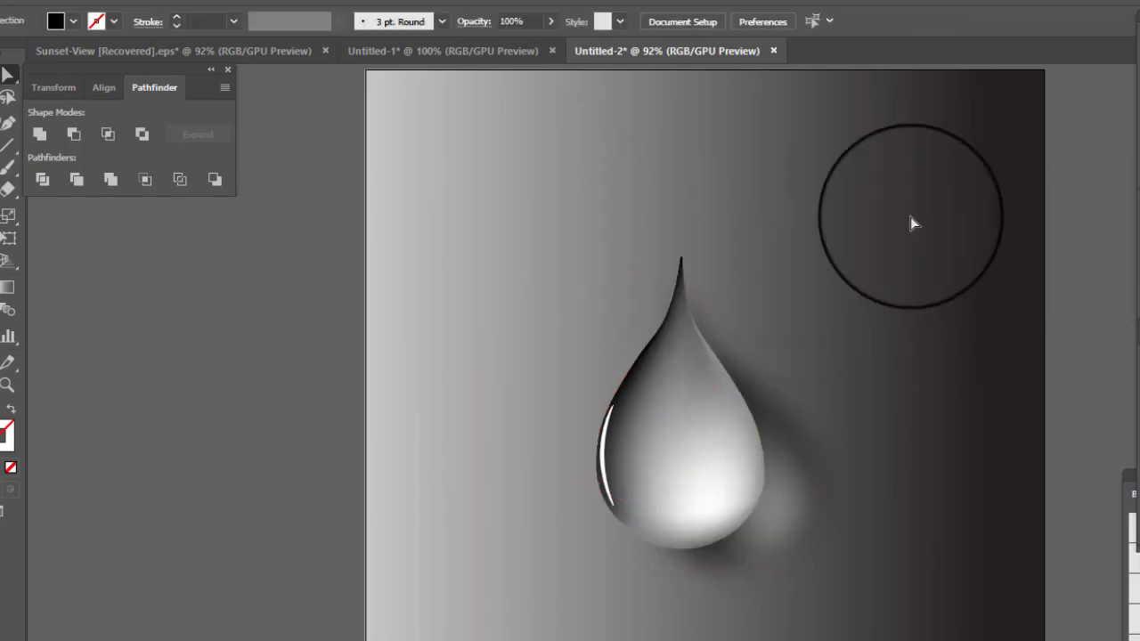
Select the mesh points along the water drop's left side and lower their opacity to 10%
left_click(740, 313)
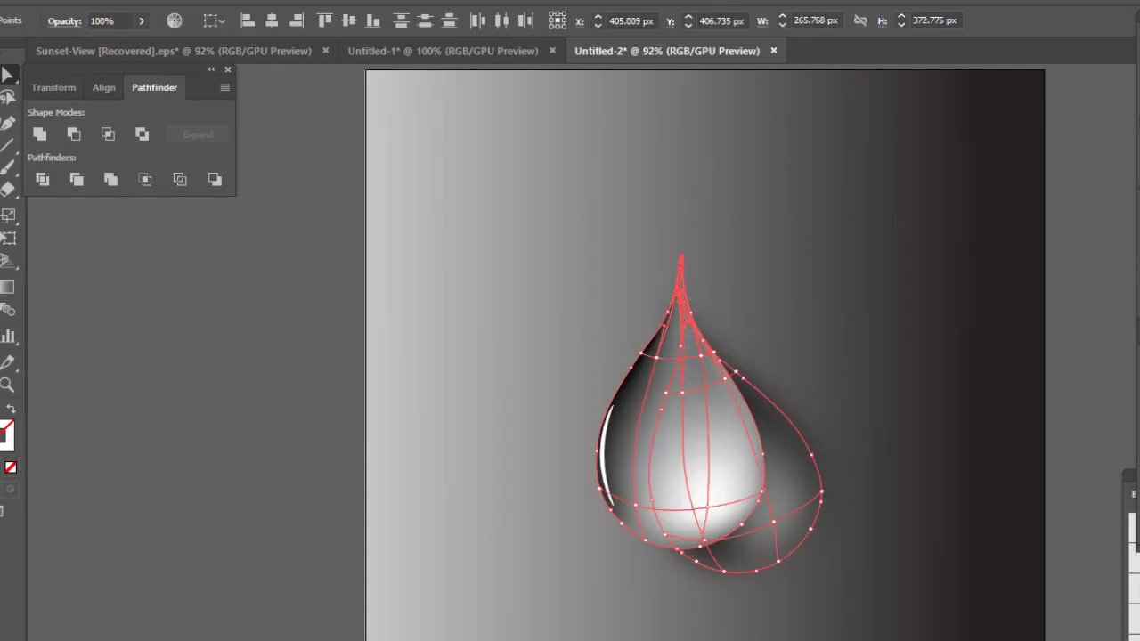
left_click(942, 267)
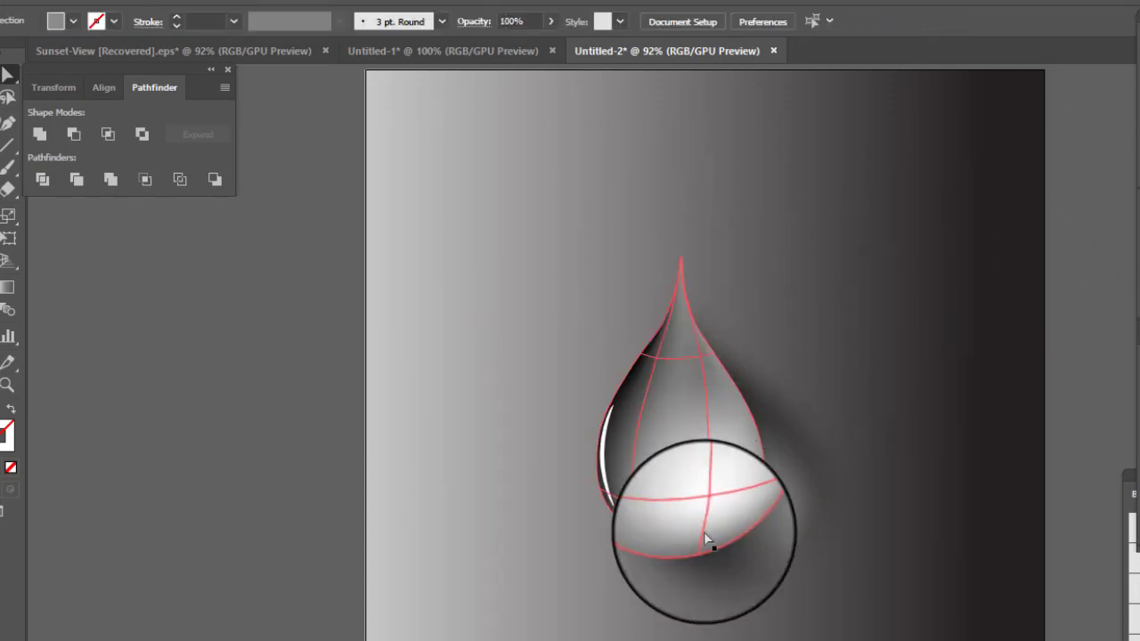
left_click(697, 548)
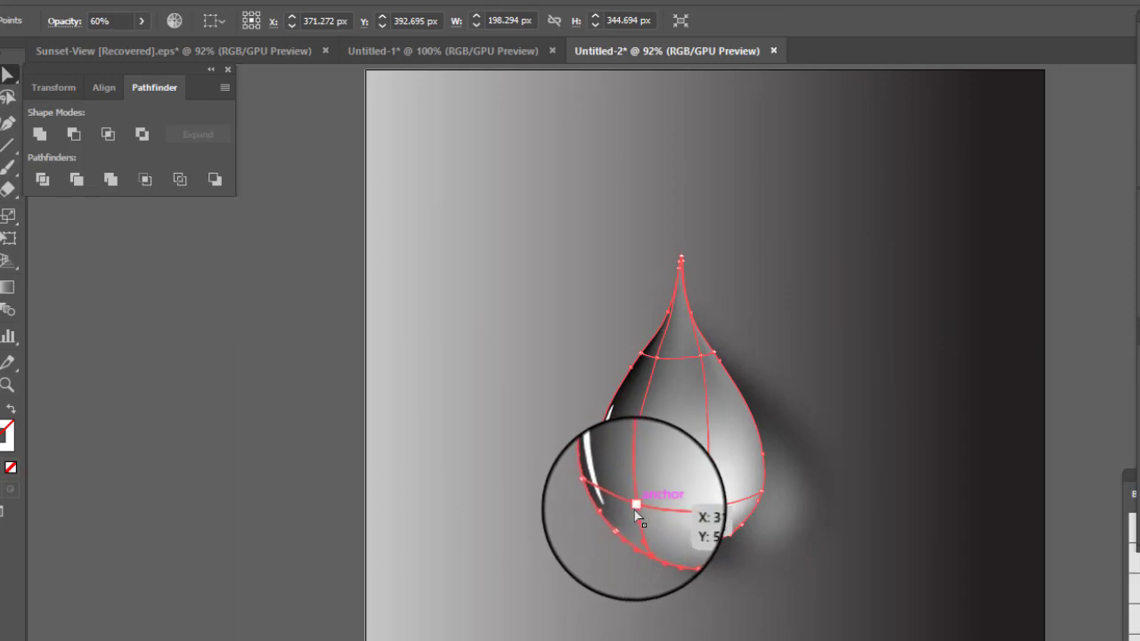
left_click(635, 507, "shift")
left_click(642, 408, "shift")
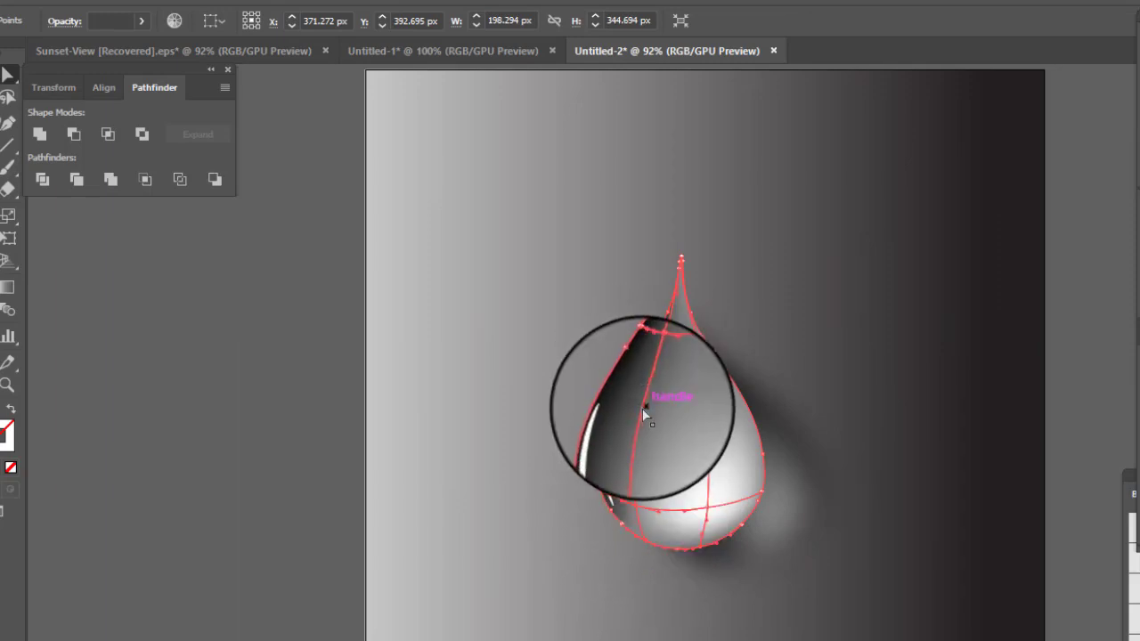
left_click(141, 21)
left_click(88, 43)
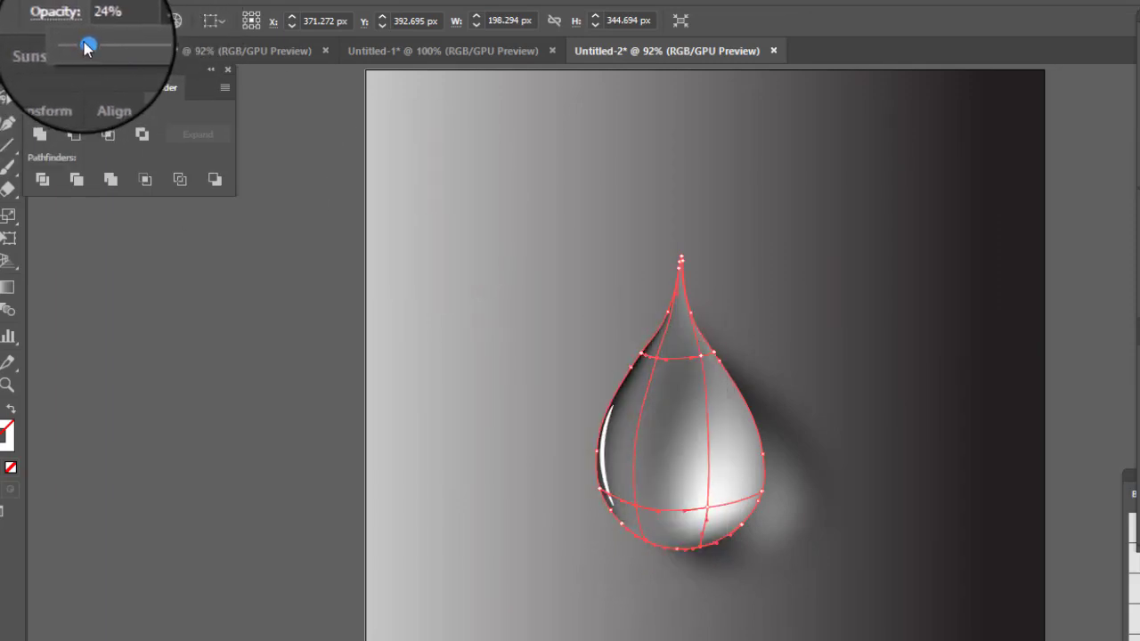
left_click_drag(86, 44, 77, 42)
left_click(765, 334)
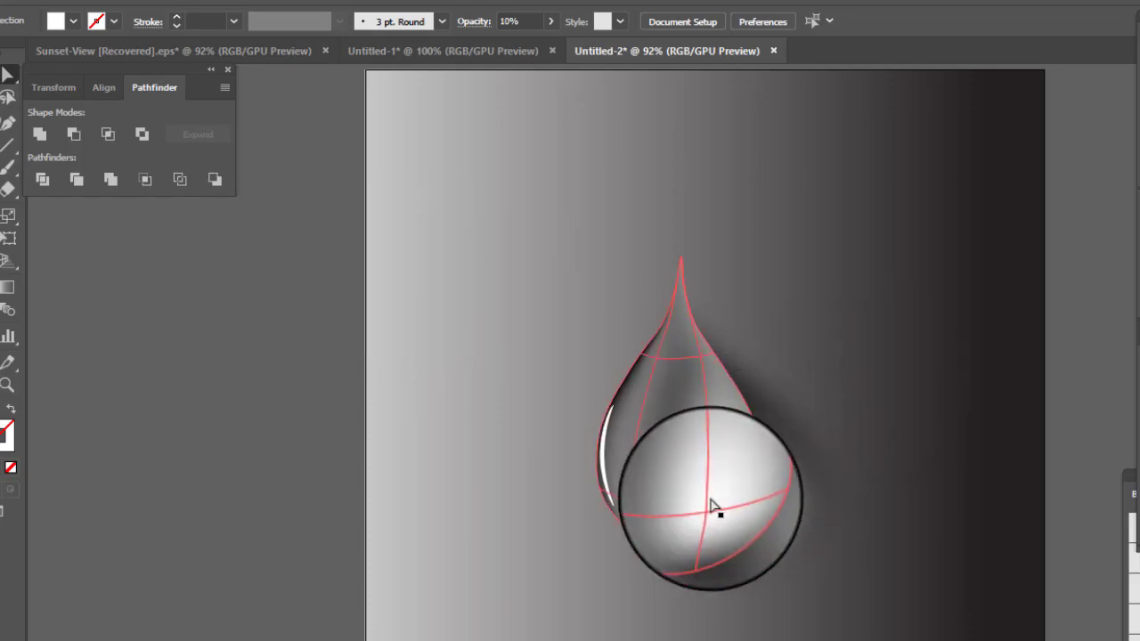
Check the opacity of the water drop's lower-right and upper-right inner mesh points
left_click(707, 506)
left_click(700, 358)
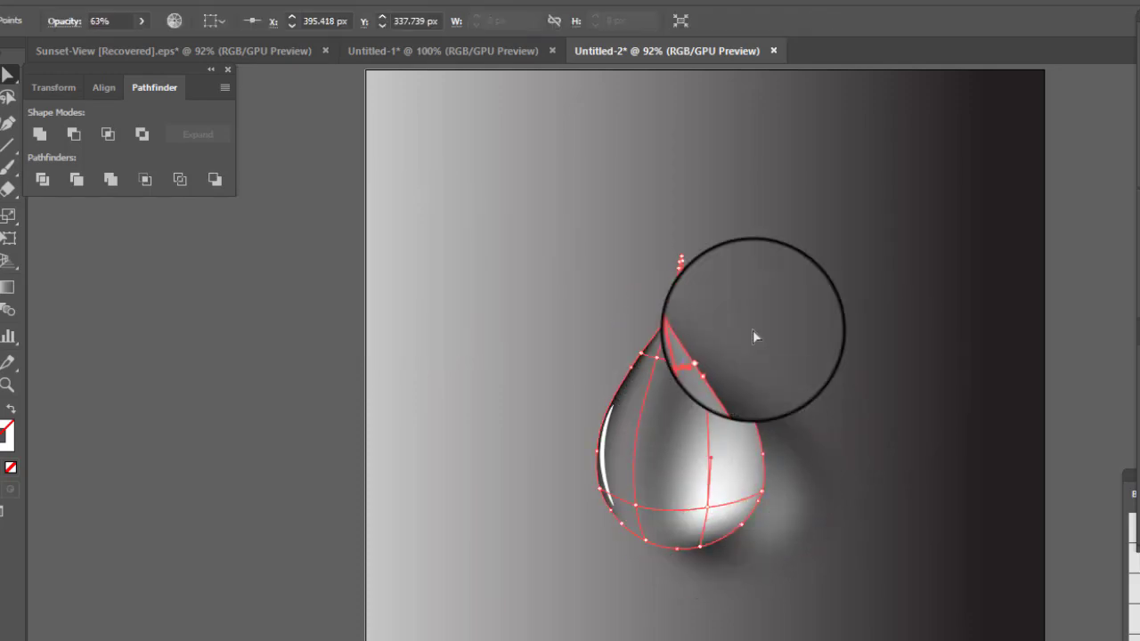
left_click(746, 399)
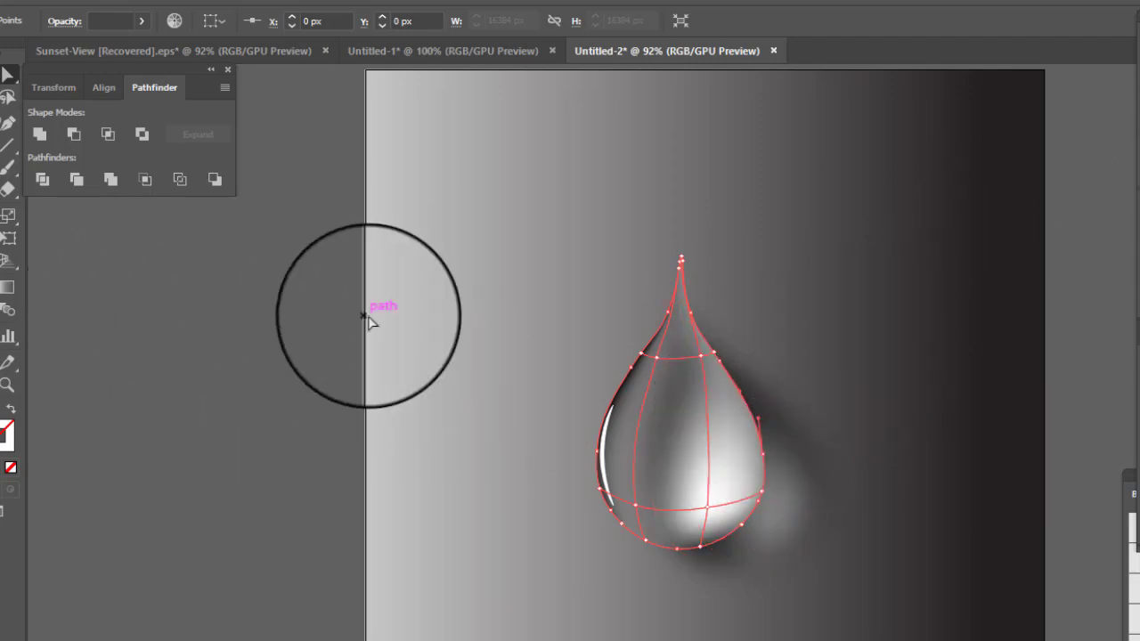
left_click(424, 330)
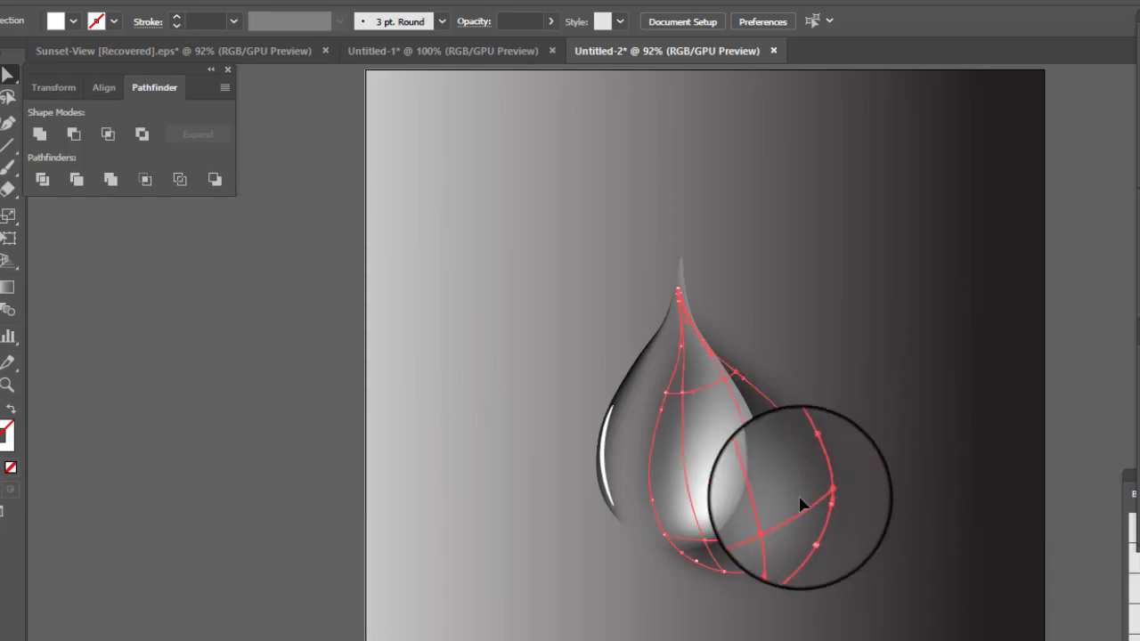
Undo the first small move of the blurred shadow, and nudge the whole shadow slightly right and down
mouse_move(799, 501)
left_mouse_down()
mouse_move(787, 536)
mouse_move(795, 501)
left_mouse_up()
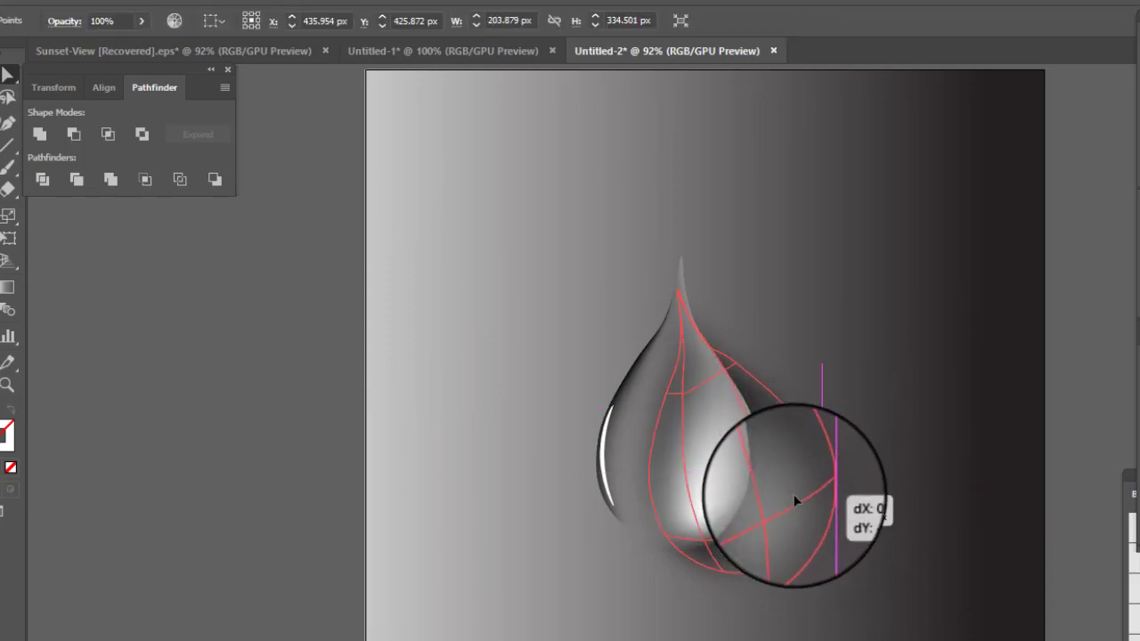
key("ctrl+z")
left_click(0, 73)
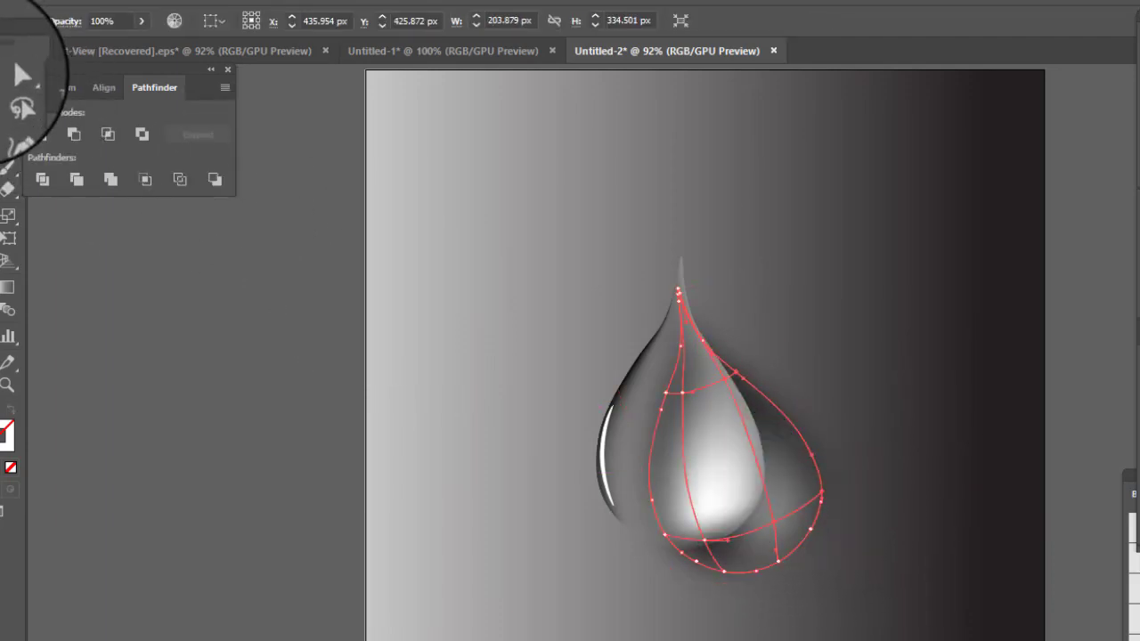
left_click_drag(767, 438, 796, 436)
left_click(911, 415)
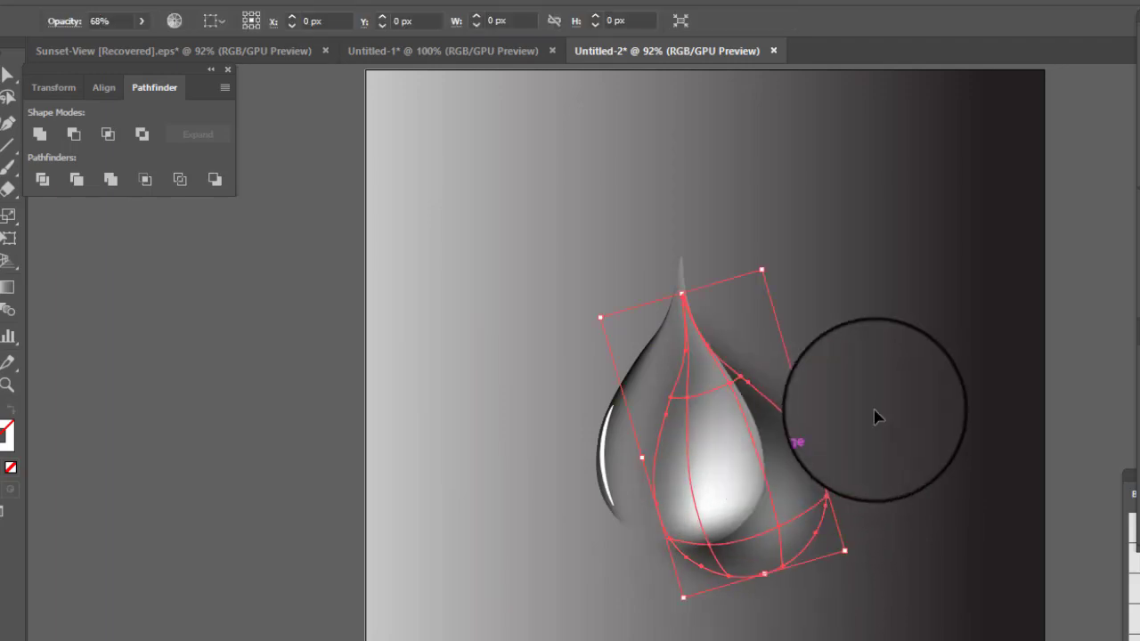
left_click(875, 410)
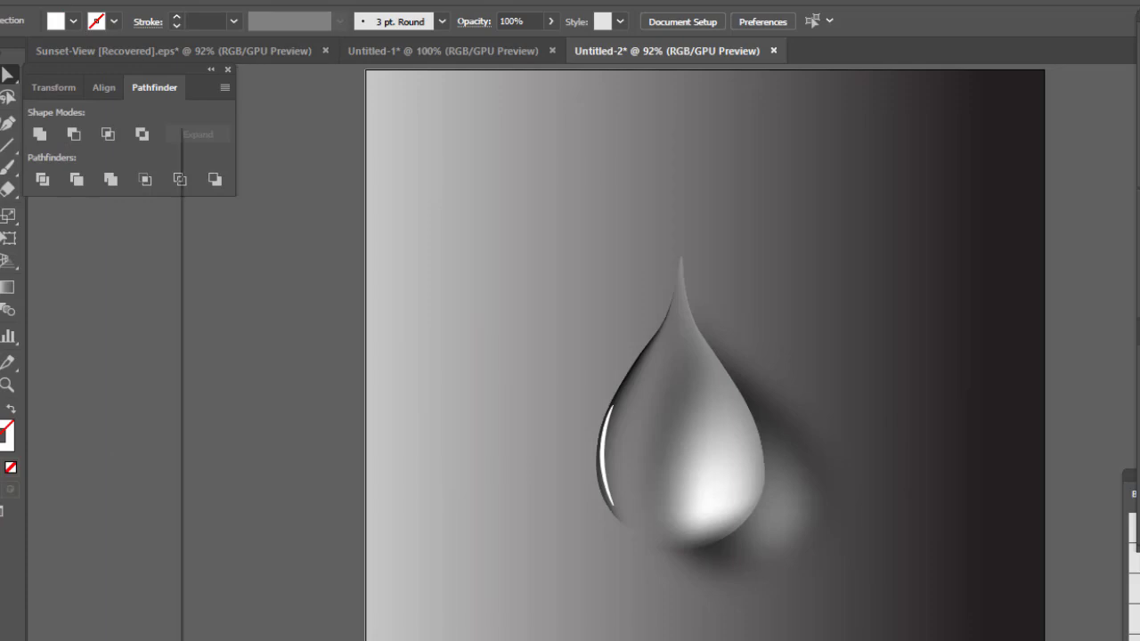
Group the water drop, its shadow and the white highlight together
left_click(111, 640)
left_click(129, 640)
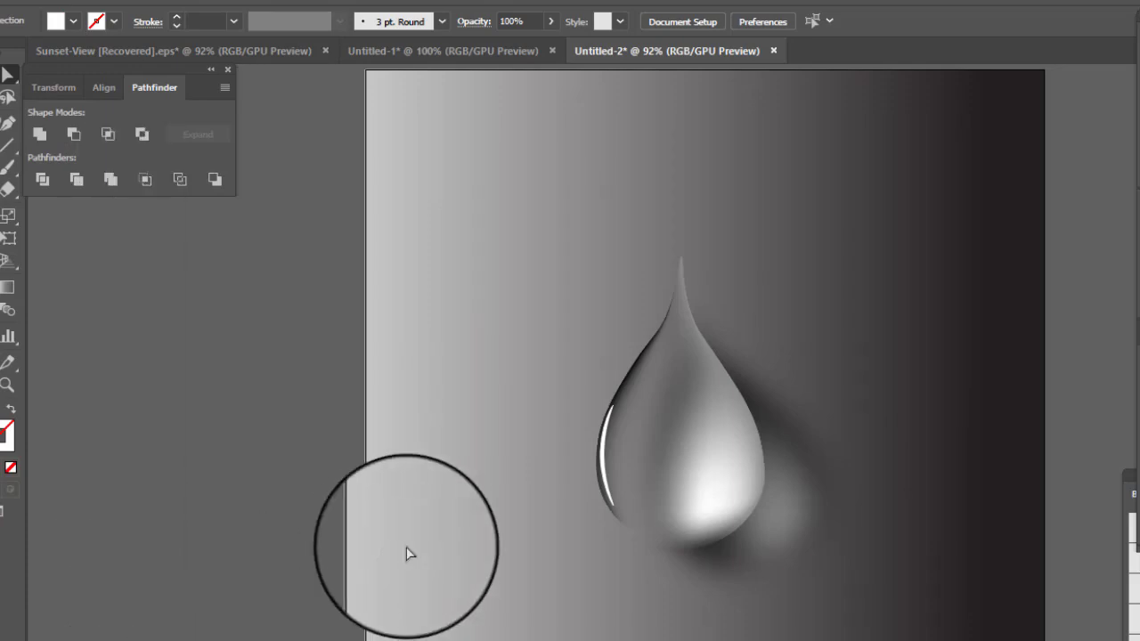
left_click(799, 457)
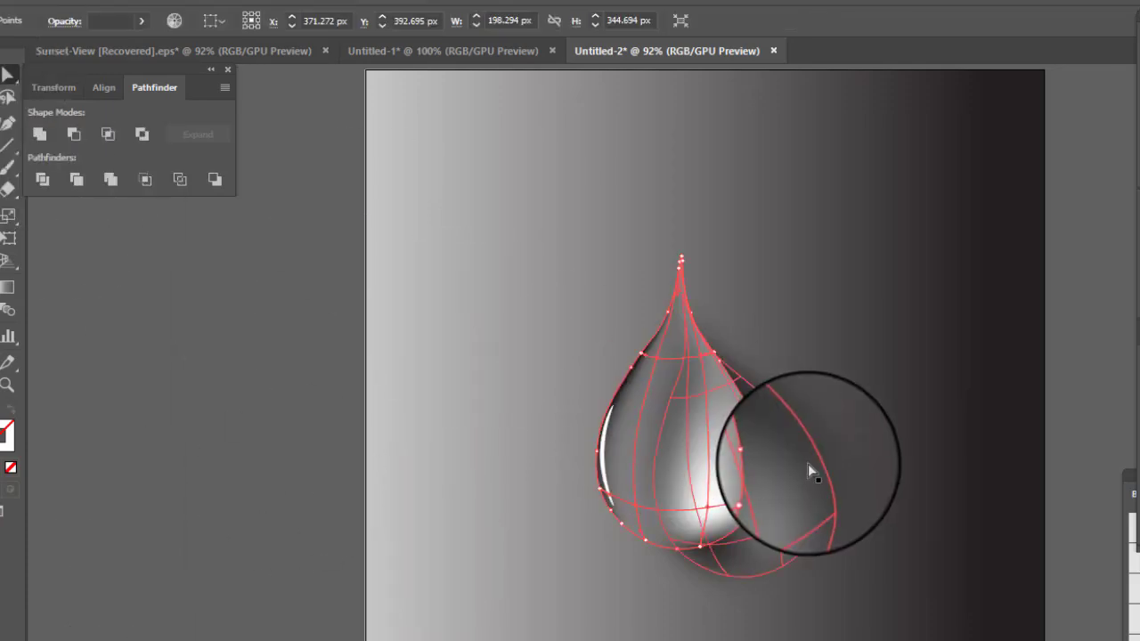
key("ctrl+a")
right_click(664, 416)
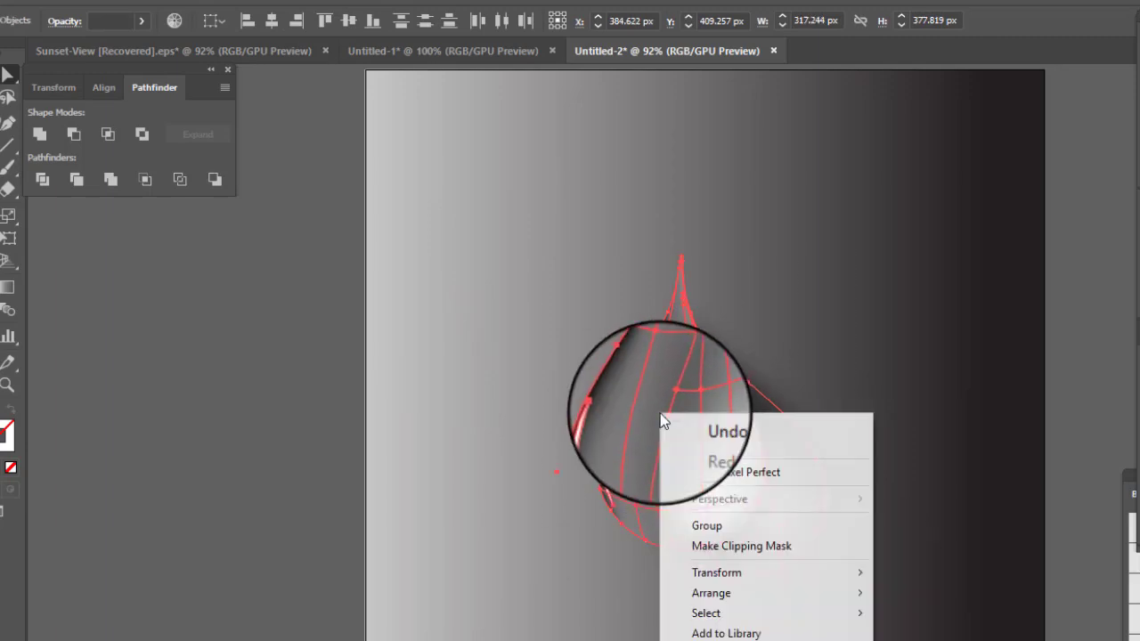
left_click(738, 525)
left_click(863, 379)
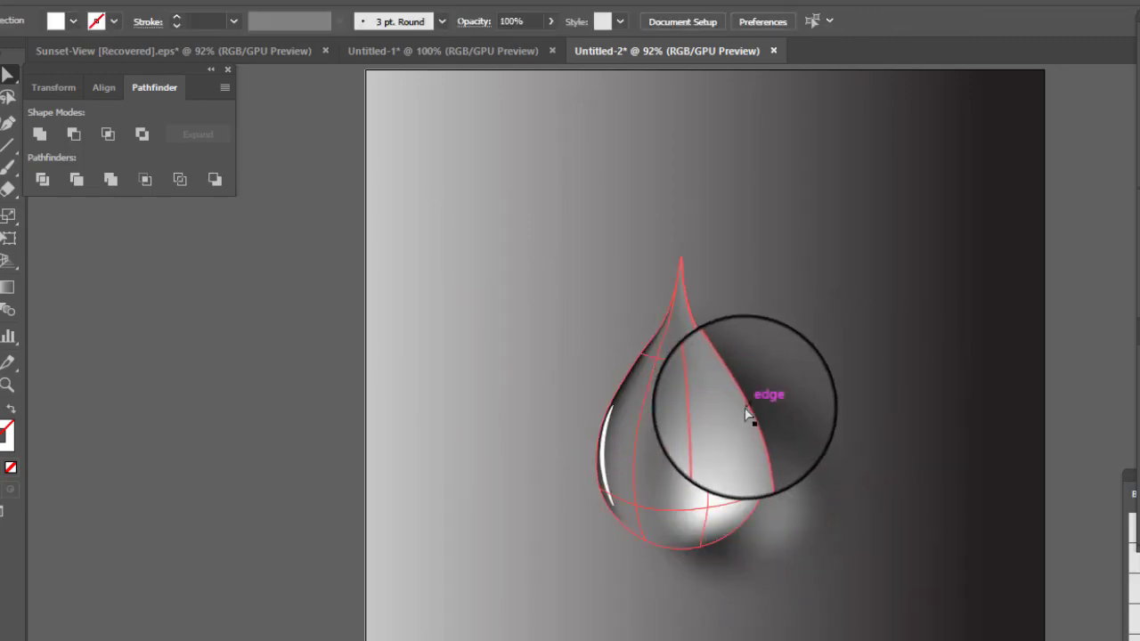
Move the grouped drop toward the artboard's upper-left area and shrink it proportionally to about 227 px by 270 px
left_click(706, 313)
left_click(0, 78)
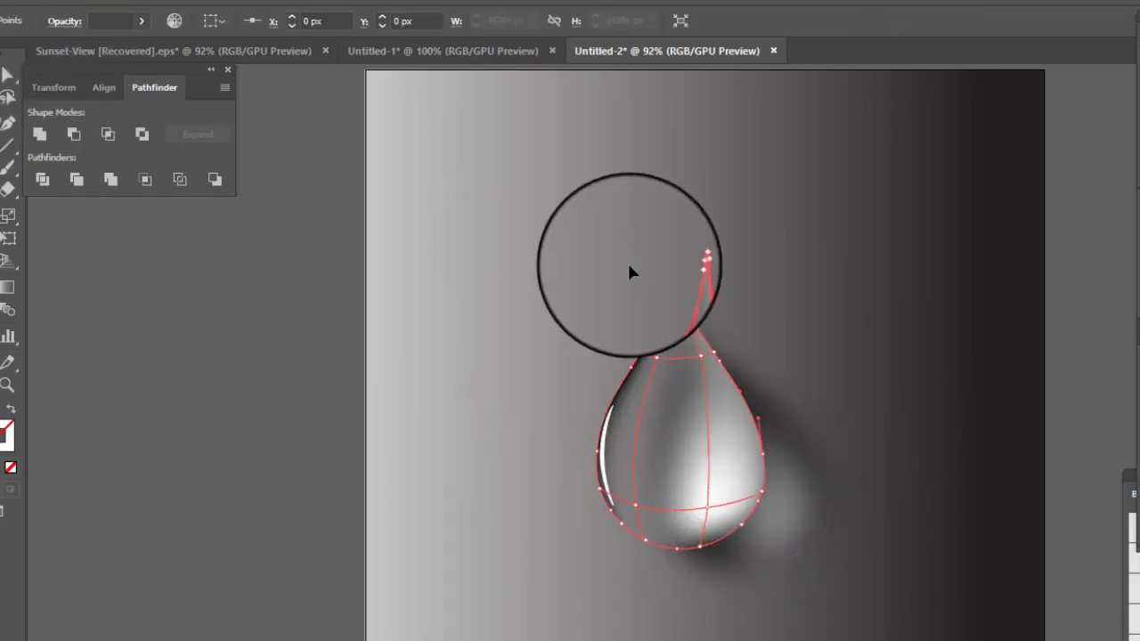
left_click_drag(627, 262, 863, 582)
left_click_drag(729, 387, 646, 263)
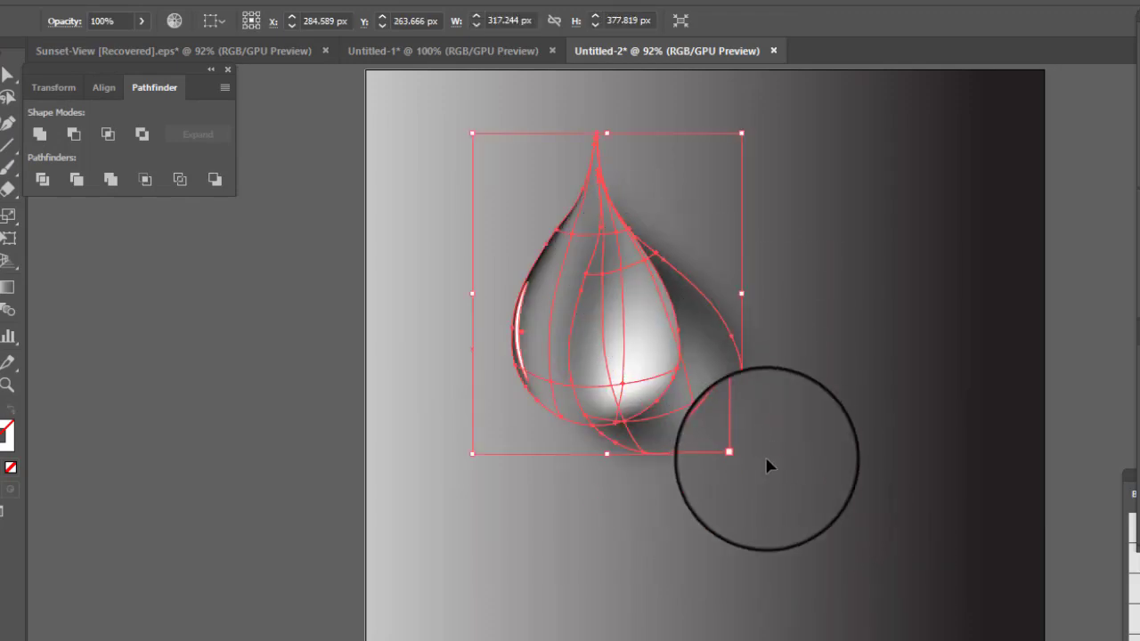
left_click_drag(740, 458, 675, 398)
left_click(806, 396)
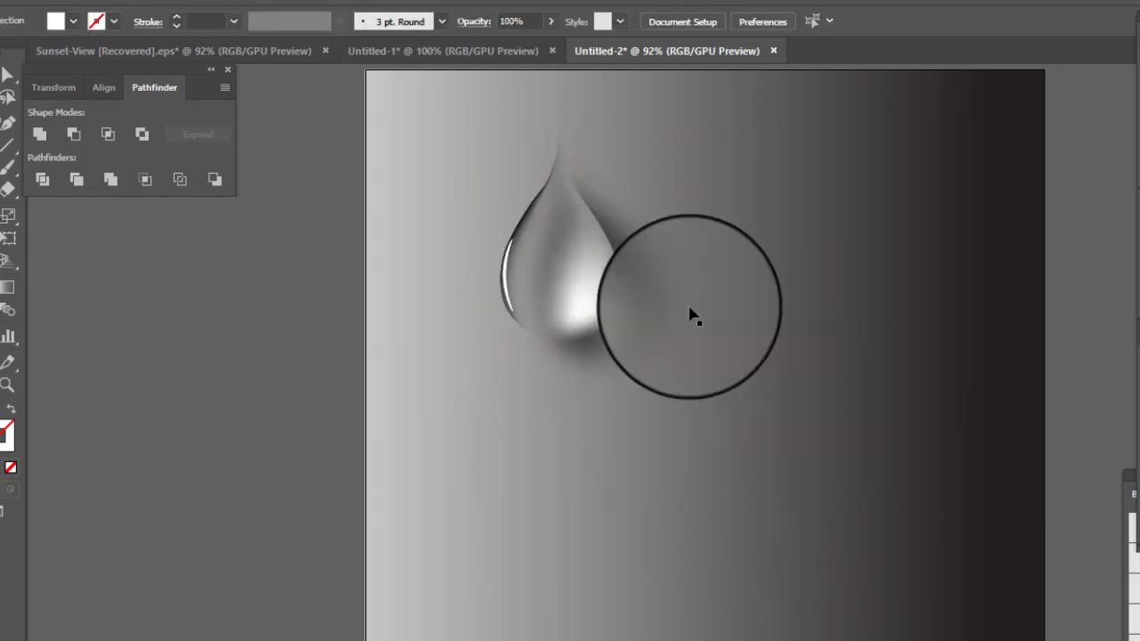
Duplicate the drop group three times, placing the copies at the middle, the upper right and the lower right of the artboard
left_click_drag(579, 233, 676, 396)
left_click(942, 413)
left_click(890, 386)
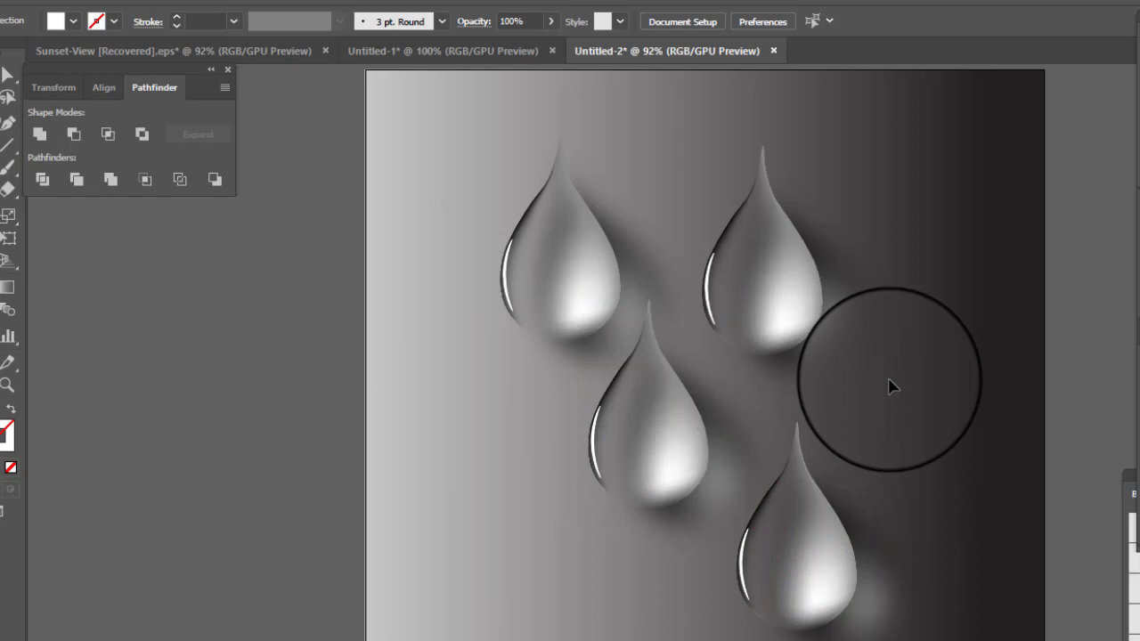
Shrink the lowest drop copy to about two thirds of its size and place it just below and right of the middle drop
left_click(828, 575)
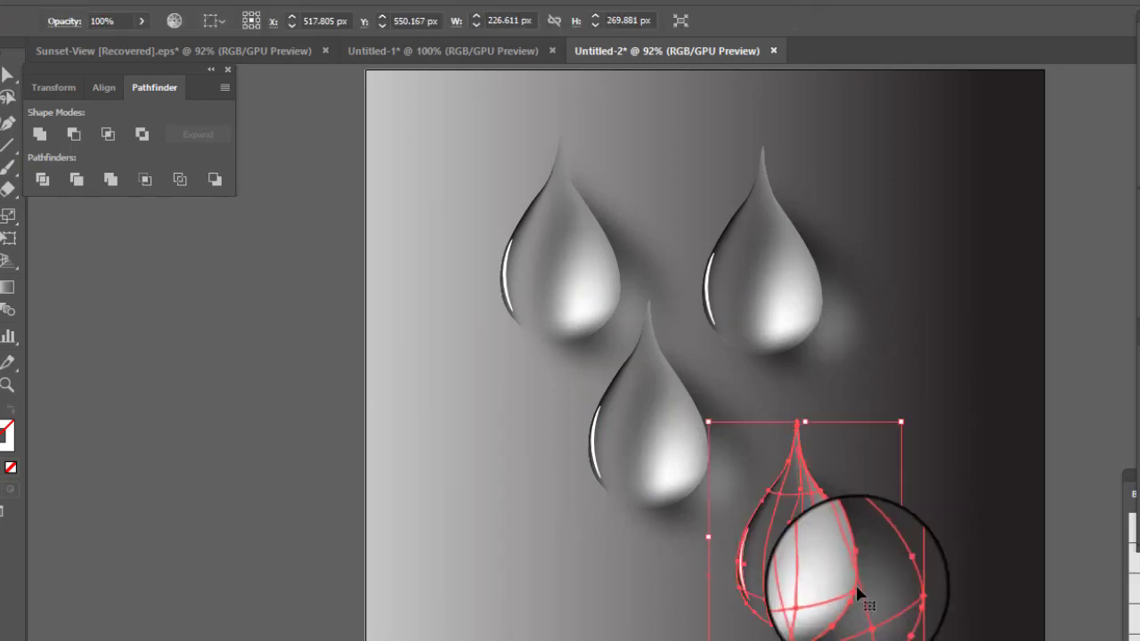
left_click_drag(902, 640, 814, 561)
left_click(891, 385)
left_click(696, 413)
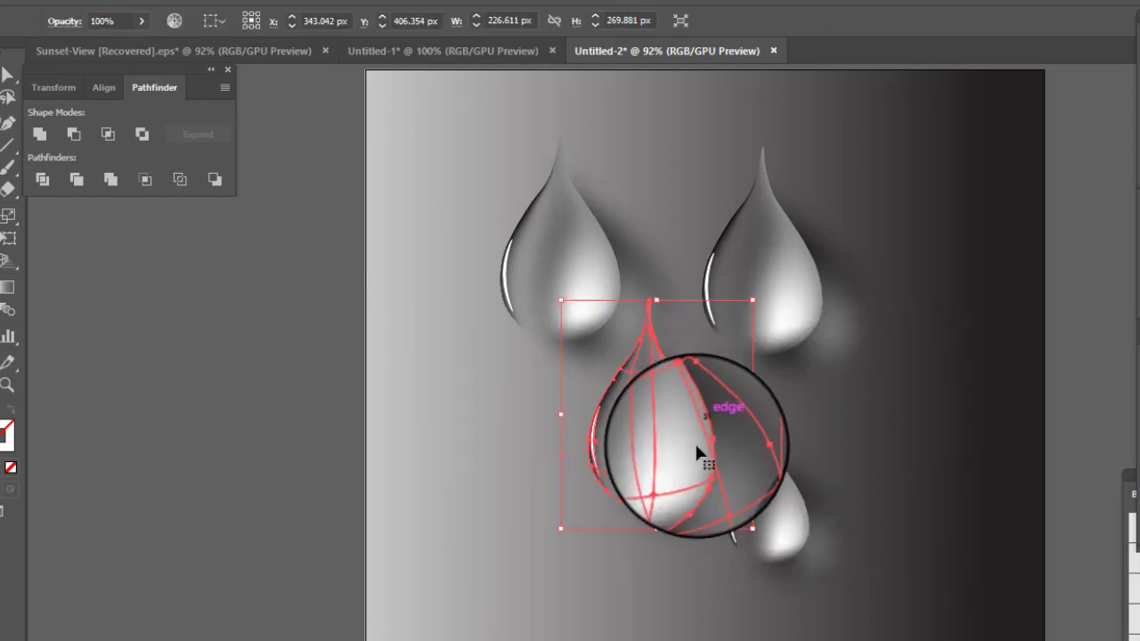
left_click_drag(784, 507, 705, 535)
left_click(916, 458)
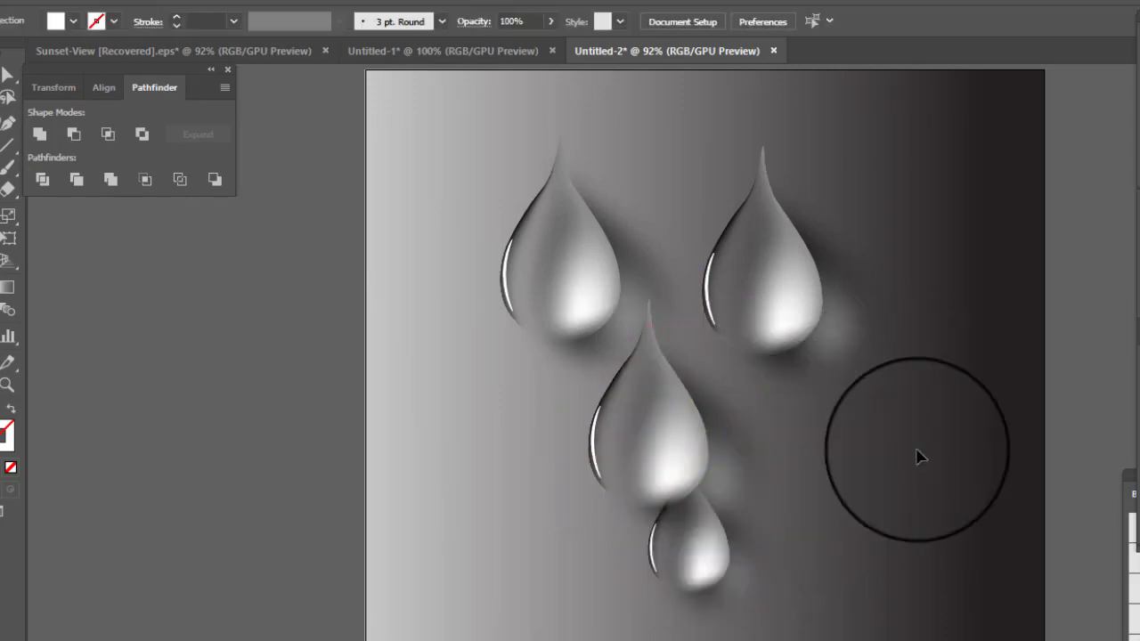
left_click(698, 559)
left_click(886, 519)
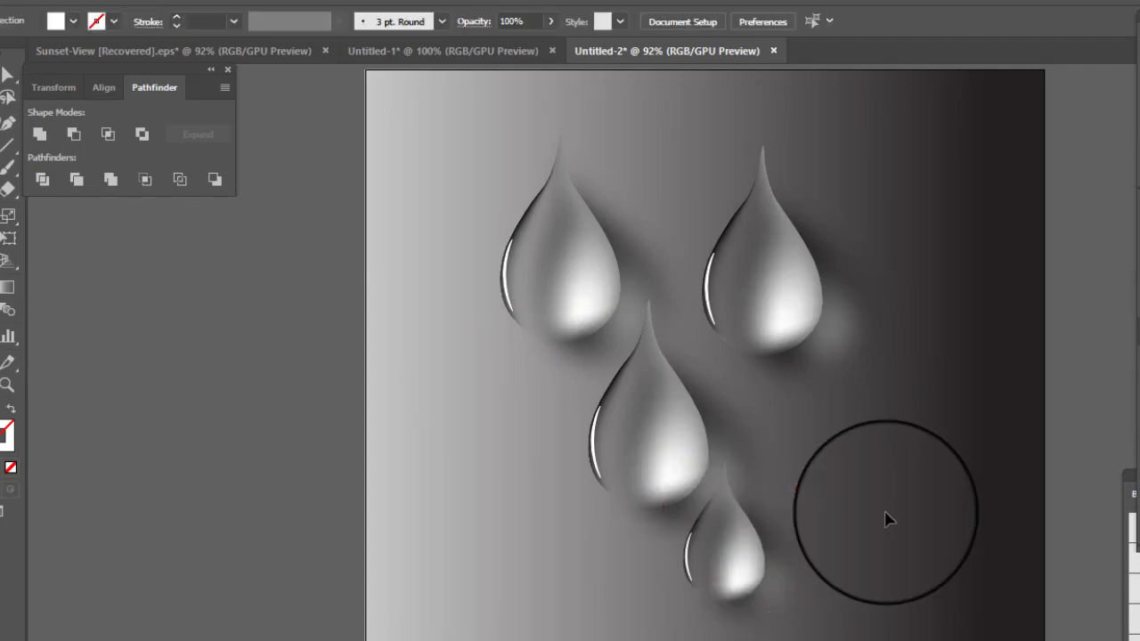